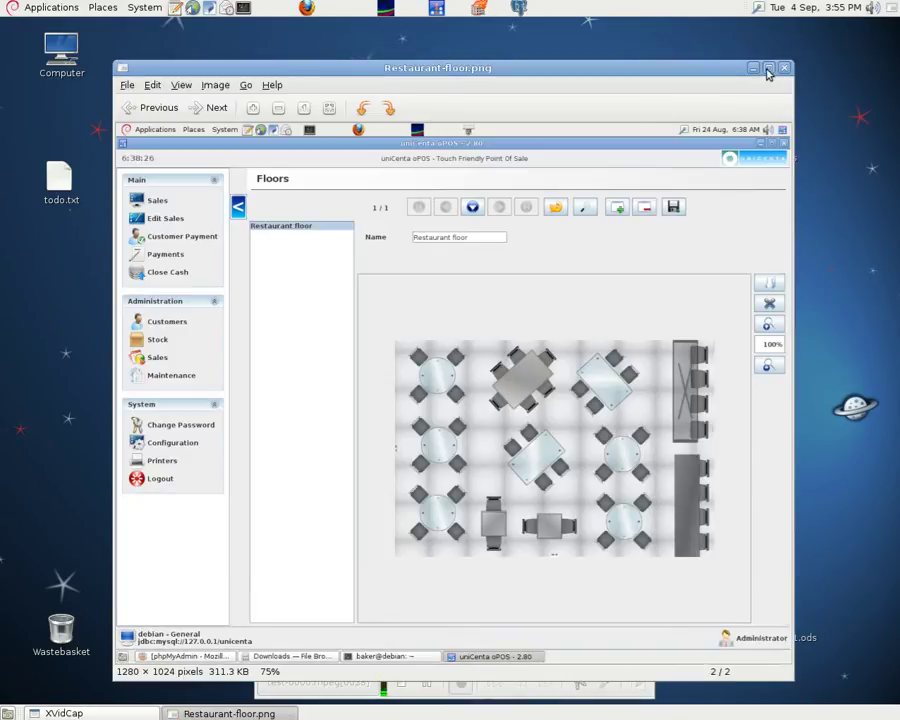
Maximize the Image Viewer window to inspect the Restaurant-floor.png screenshot
{"action": "left_click", "coordinate": [768, 67]}
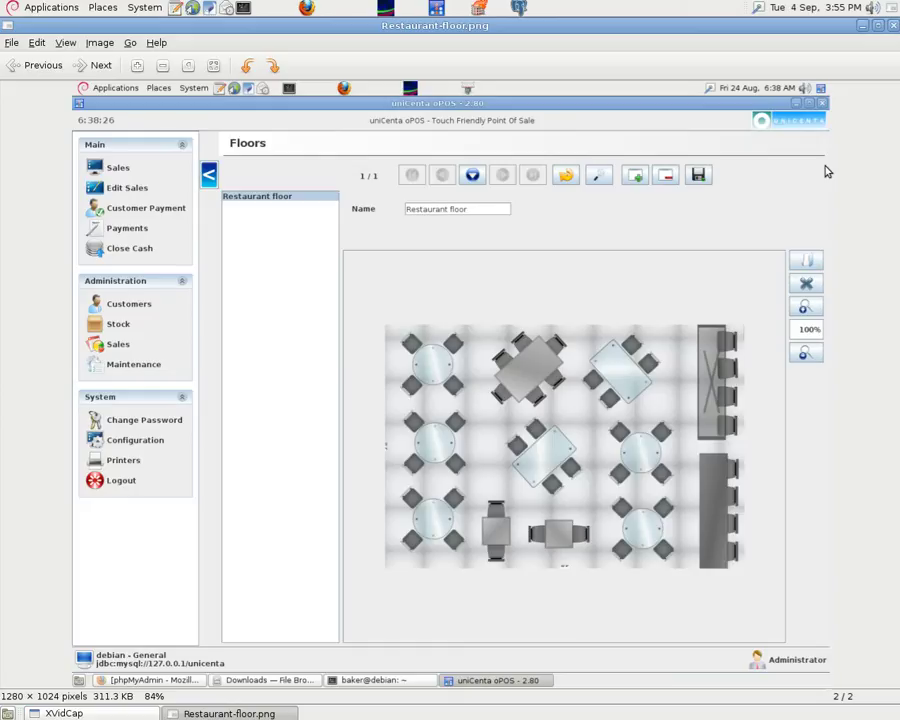
Close the viewer and open Restaurant-floor.png with GNU Image Manipulation Program
{"action": "left_click", "coordinate": [893, 31]}
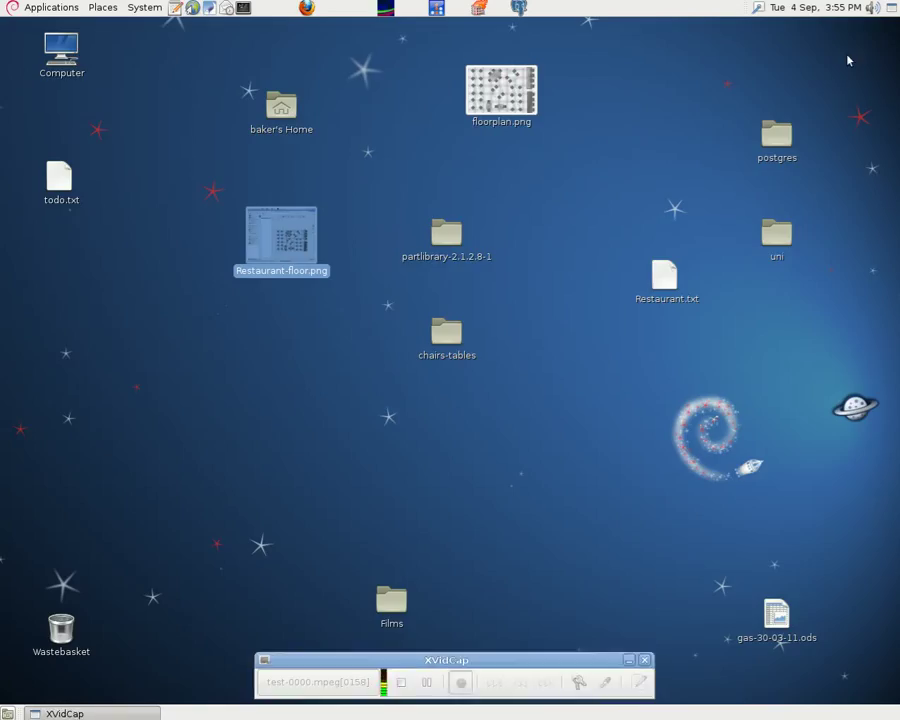
{"action": "right_click", "coordinate": [286, 226]}
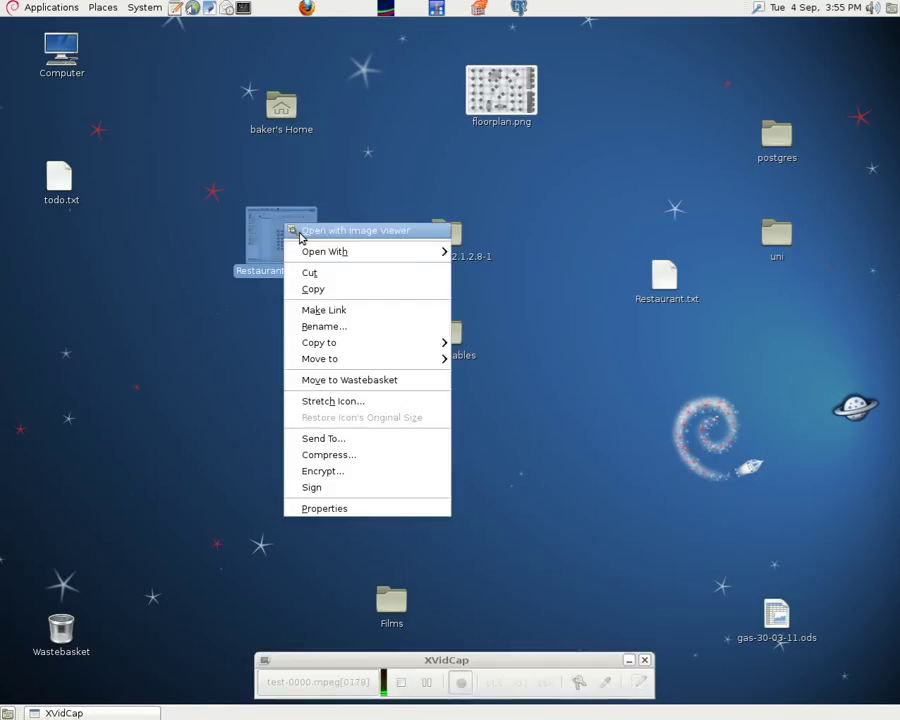
{"action": "mouse_move", "coordinate": [325, 253]}
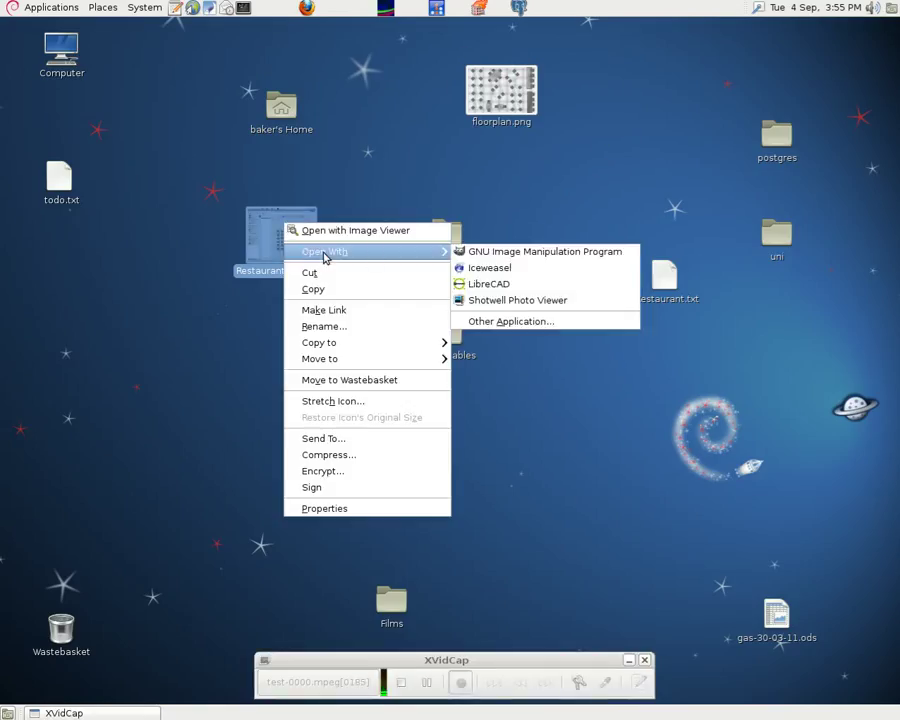
{"action": "left_click", "coordinate": [519, 256]}
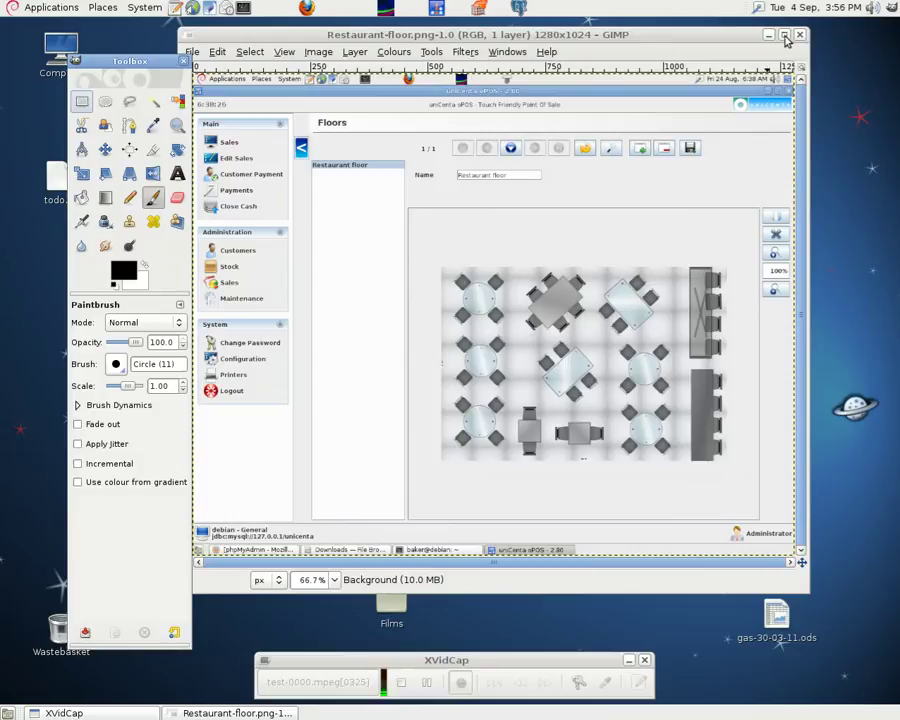
Maximise the GIMP image window, zoom to 100%, and dock the Toolbox on the left
{"action": "left_click", "coordinate": [790, 28]}
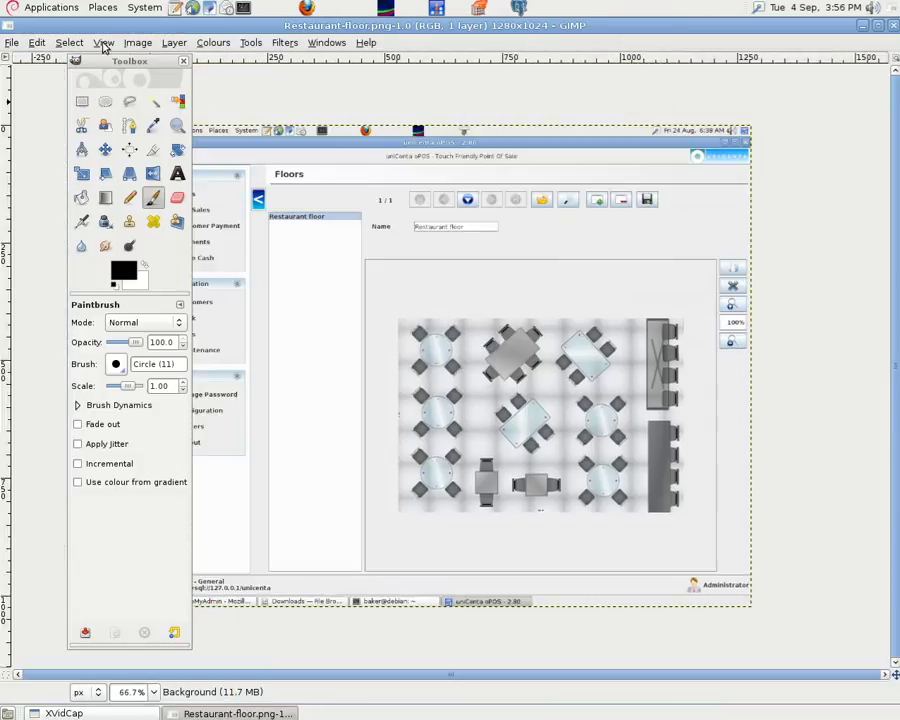
{"action": "left_click", "coordinate": [104, 43]}
{"action": "mouse_move", "coordinate": [140, 91]}
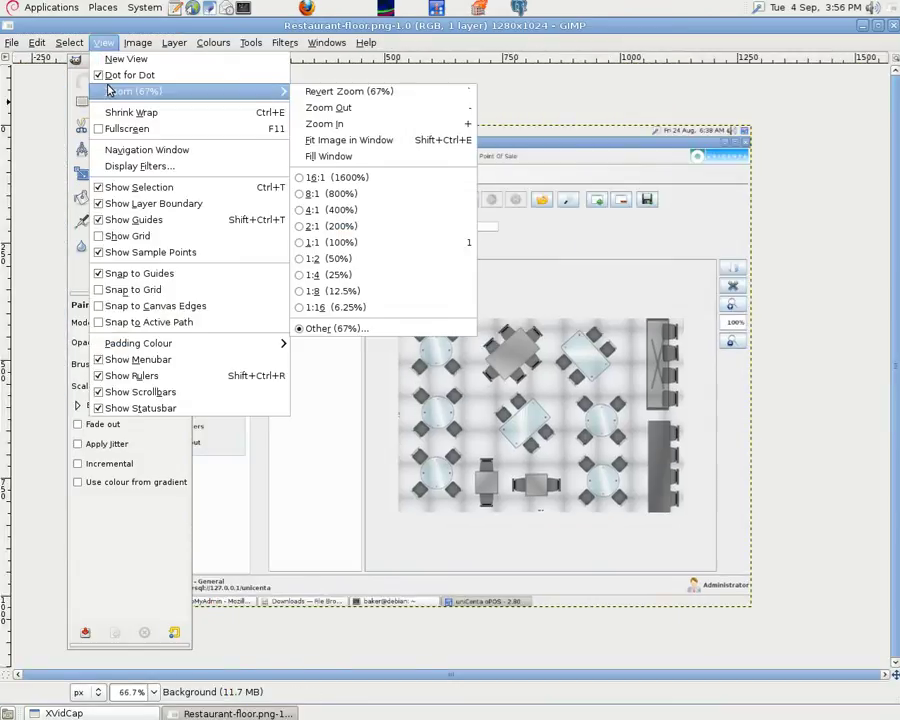
{"action": "left_click", "coordinate": [338, 124]}
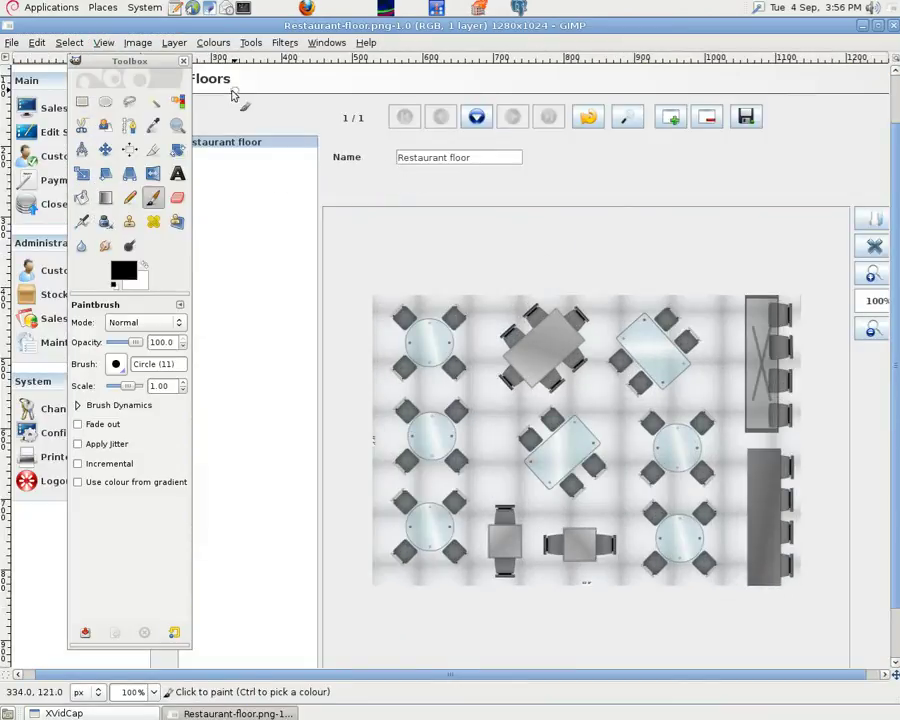
{"action": "left_click_drag", "start_coordinate": [148, 63], "coordinate": [80, 150]}
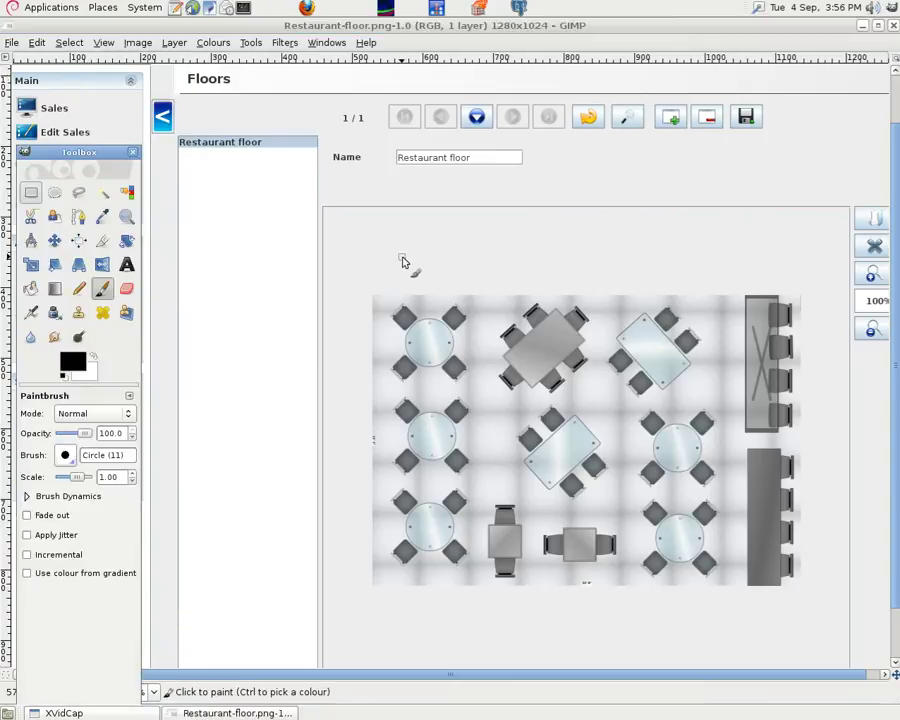
Crop the screenshot to the 606×413 table-layout area with the Crop tool
{"action": "key", "text": "shift+c"}
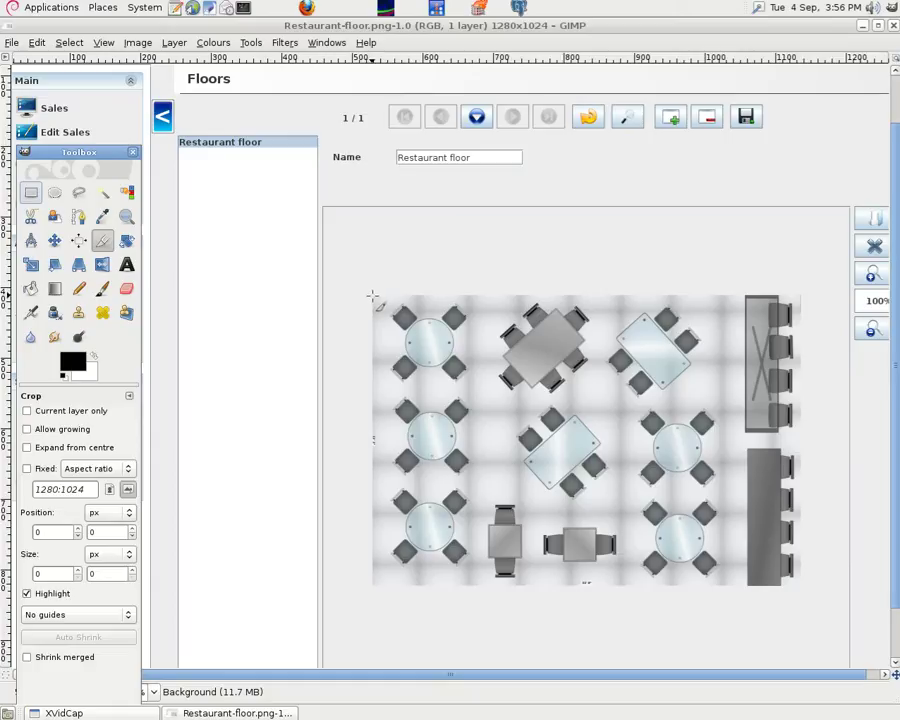
{"action": "left_click_drag", "start_coordinate": [370, 297], "coordinate": [798, 592]}
{"action": "key", "text": "Return"}
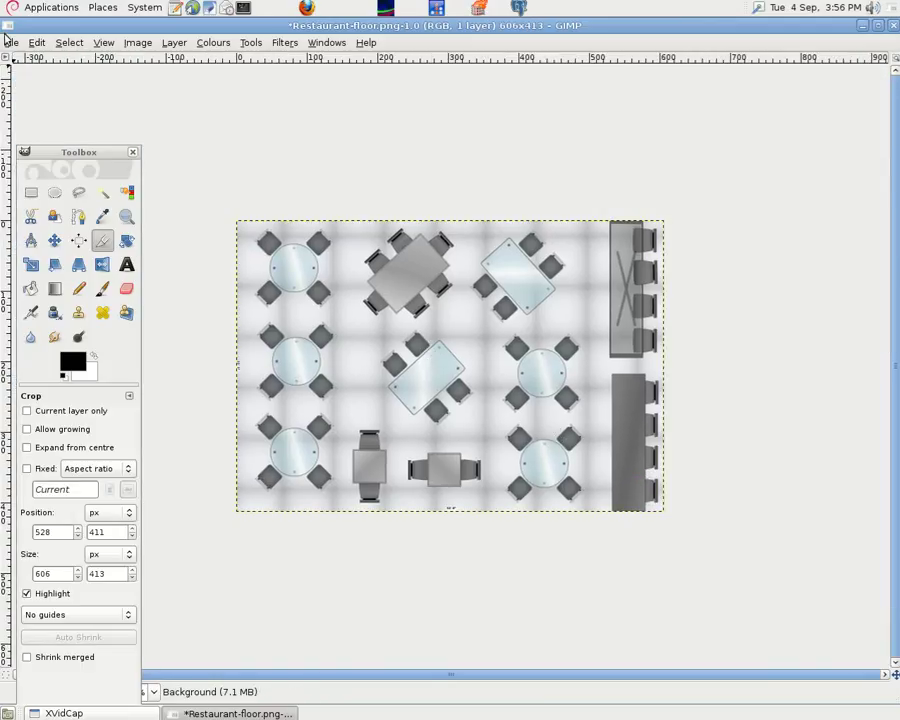
Save the cropped image over Restaurant-floor.png on the Desktop with default PNG settings
{"action": "left_click", "coordinate": [11, 42]}
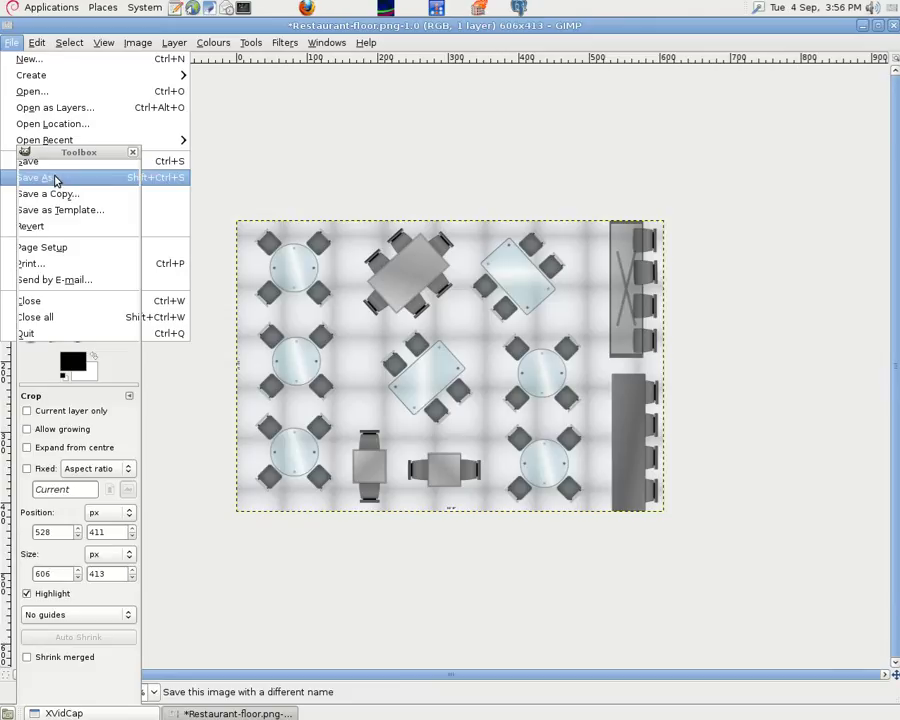
{"action": "left_click", "coordinate": [56, 178]}
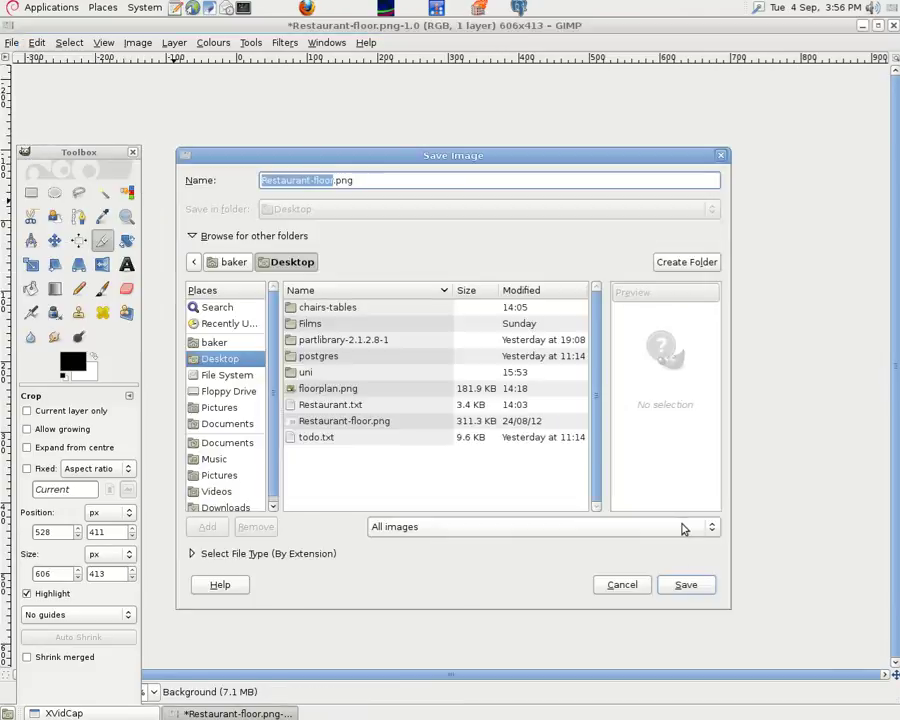
{"action": "left_click", "coordinate": [688, 586]}
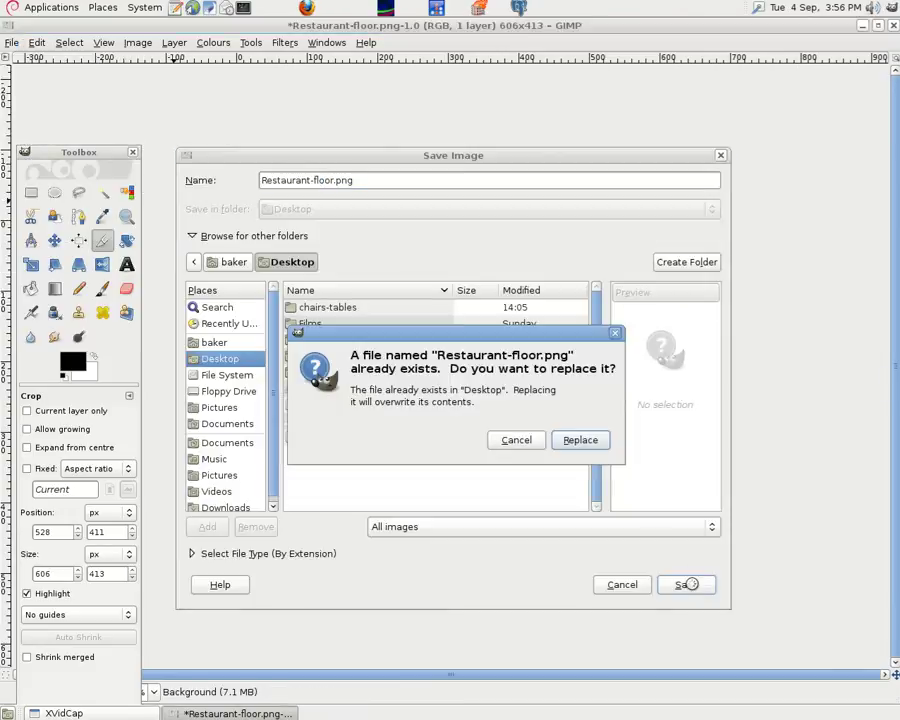
{"action": "left_click", "coordinate": [579, 440]}
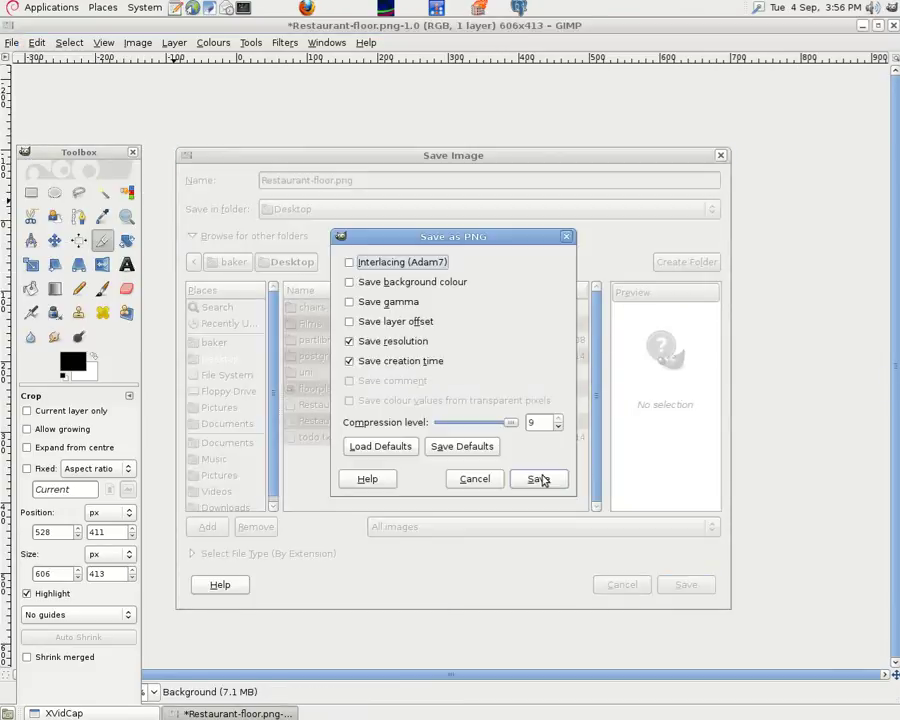
{"action": "left_click", "coordinate": [539, 480]}
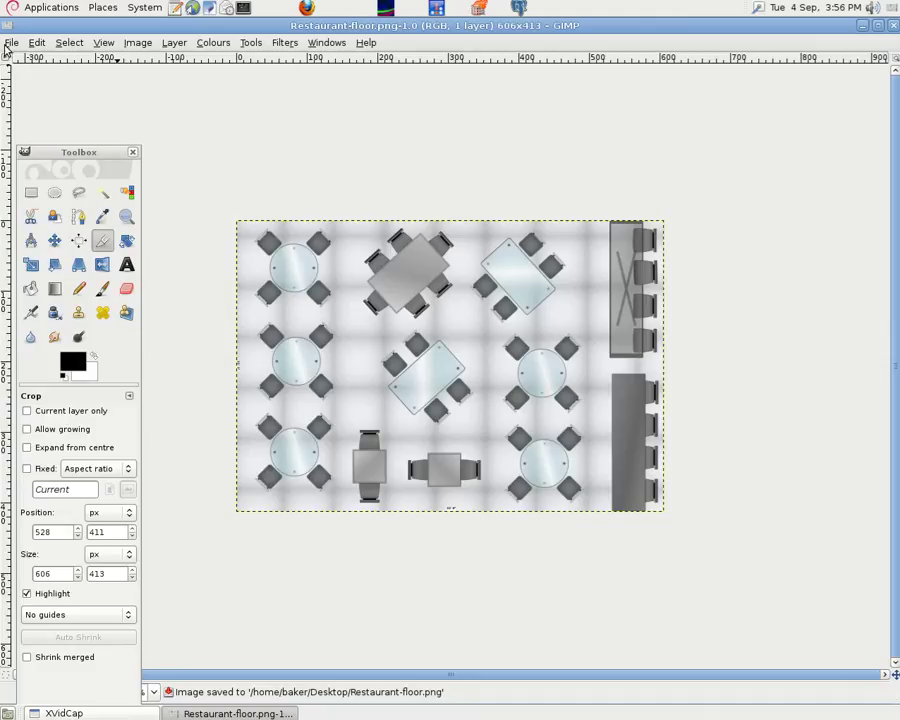
Close the cropped image in GIMP, minimise GIMP and move the Toolbox aside
{"action": "left_click", "coordinate": [8, 44]}
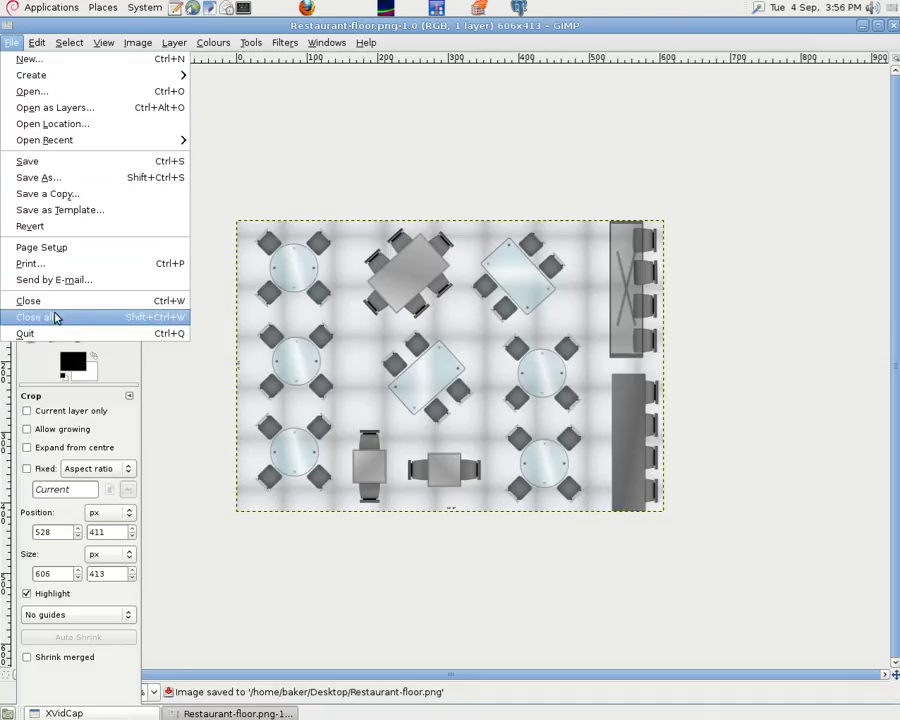
{"action": "left_click", "coordinate": [53, 304]}
{"action": "left_click", "coordinate": [518, 33]}
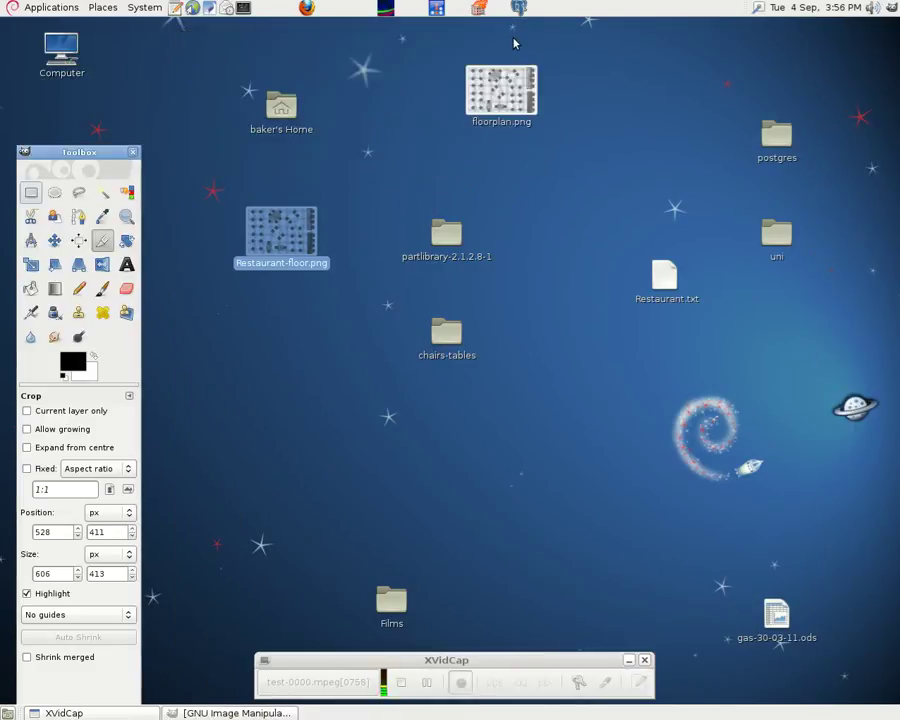
{"action": "left_click_drag", "start_coordinate": [81, 156], "coordinate": [106, 570]}
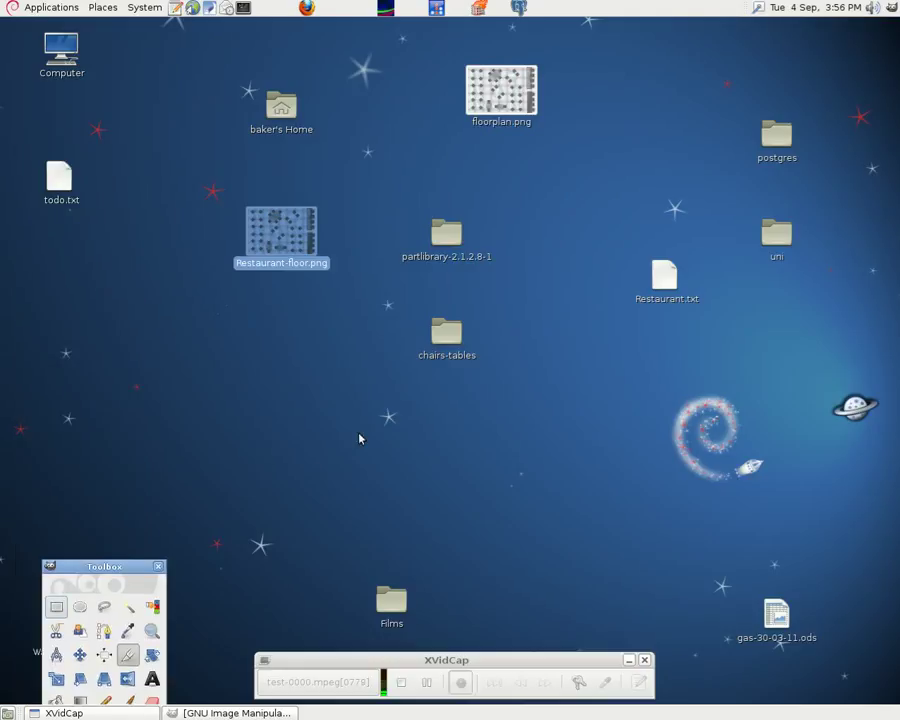
Check the cropped Restaurant-floor.png in Image Viewer, then bring up its context menu
{"action": "double_click", "coordinate": [293, 232]}
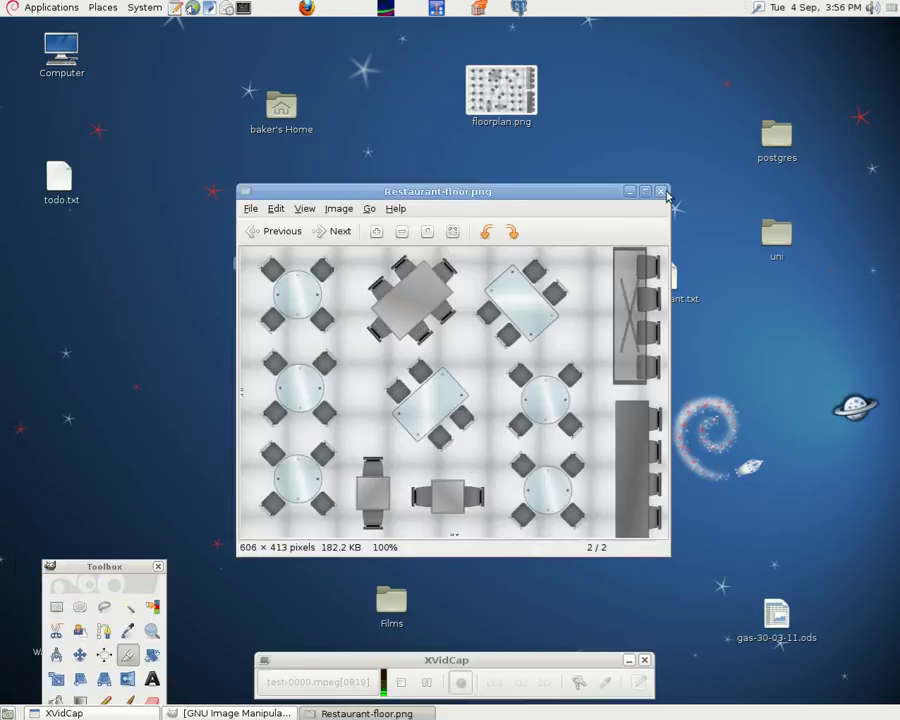
{"action": "left_click", "coordinate": [661, 190]}
{"action": "right_click", "coordinate": [293, 228]}
Reopen Restaurant-floor.png in GIMP and maximise its image window
{"action": "mouse_move", "coordinate": [440, 252]}
{"action": "left_click", "coordinate": [504, 254]}
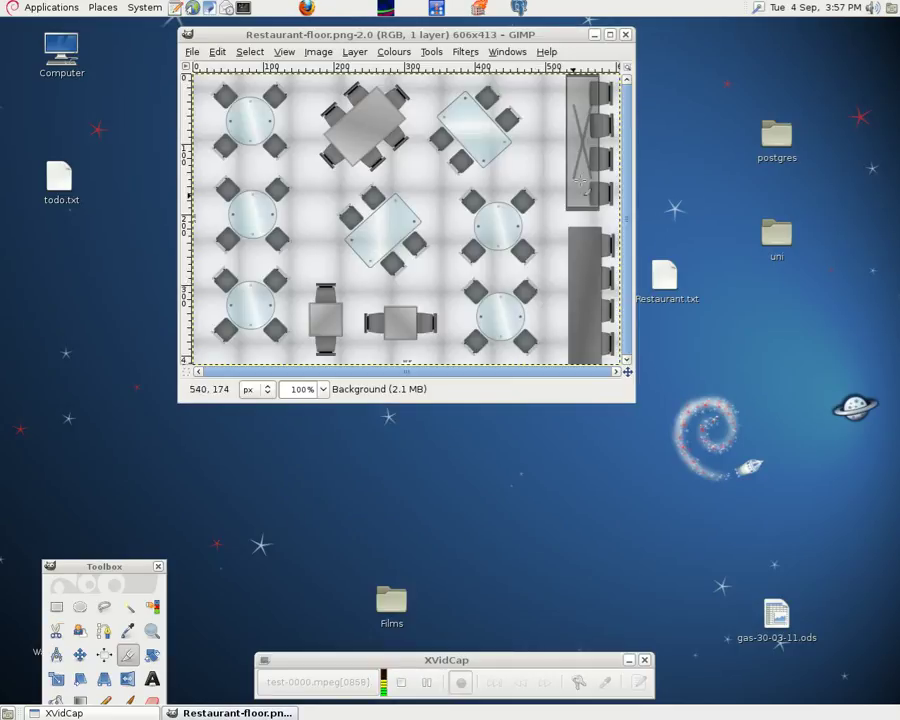
{"action": "left_click", "coordinate": [610, 35]}
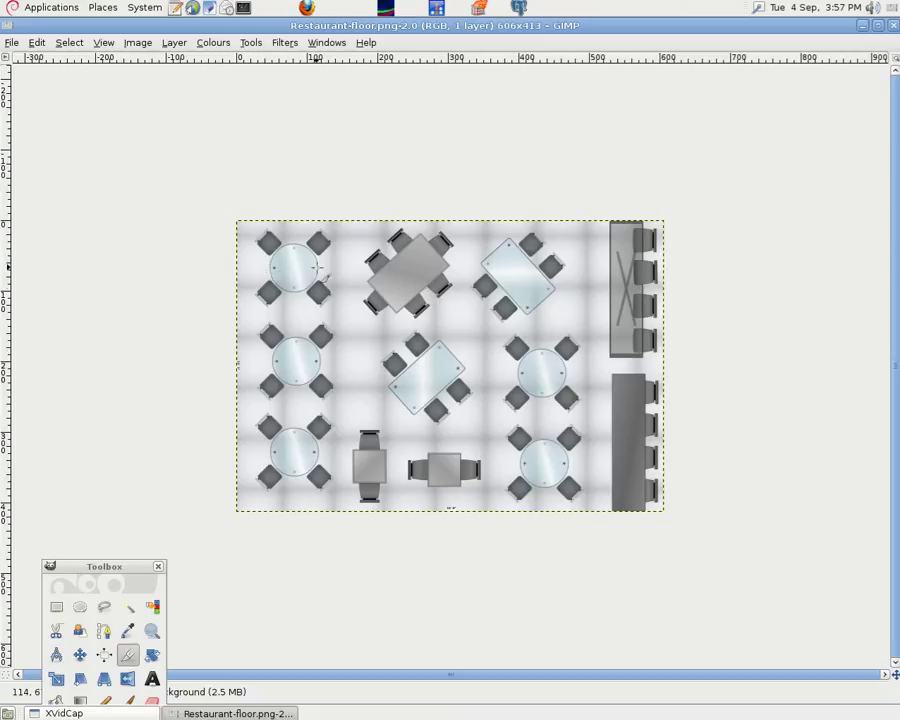
Minimise GIMP and confirm in the file's Properties that Restaurant-floor.png is 606×413 pixels
{"action": "left_click", "coordinate": [863, 26]}
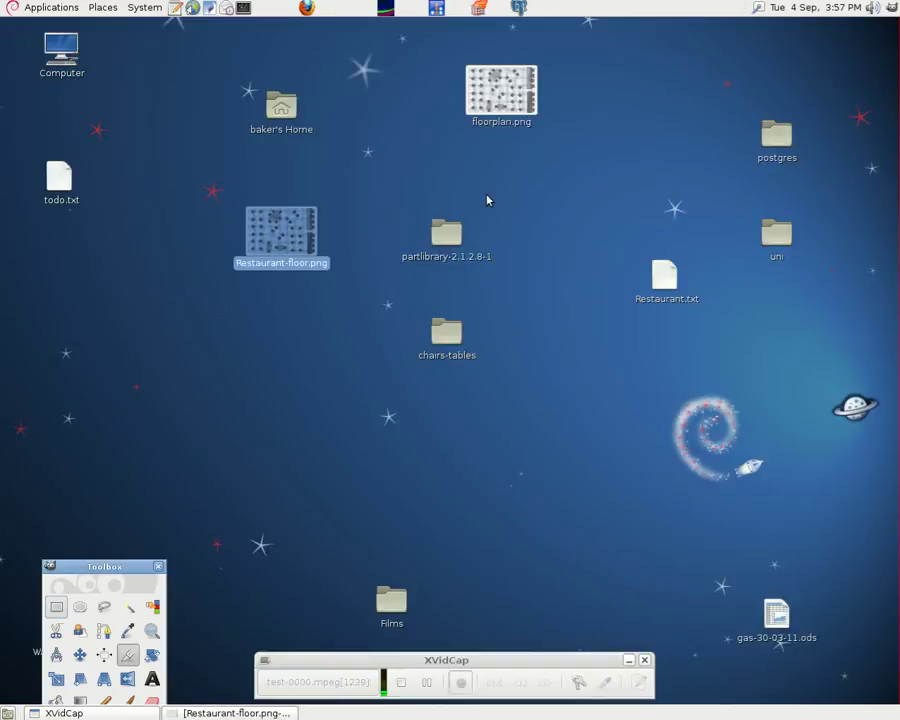
{"action": "right_click", "coordinate": [290, 232]}
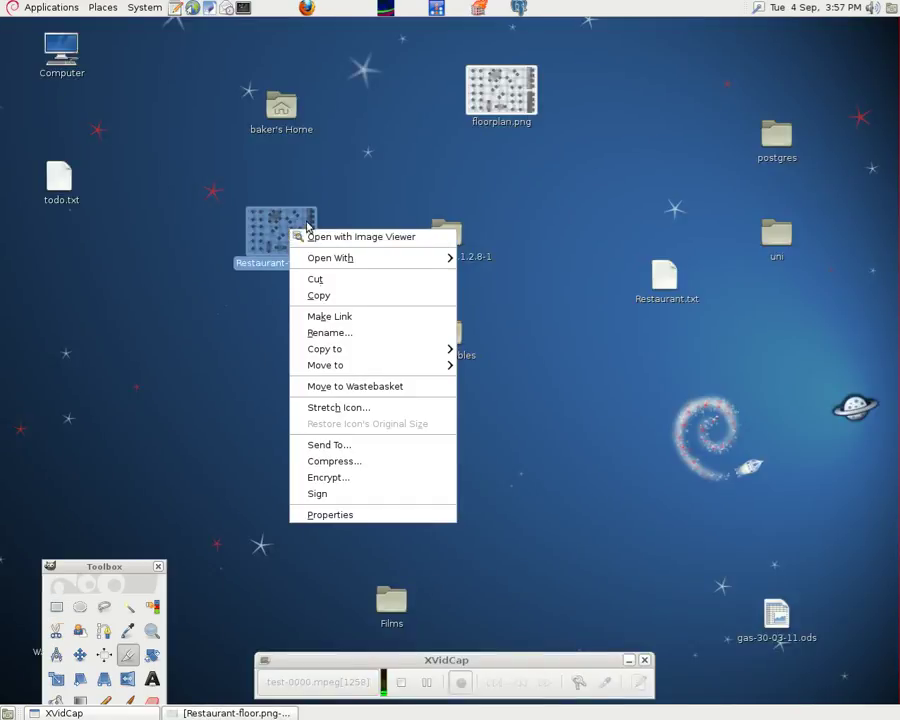
{"action": "left_click", "coordinate": [343, 516]}
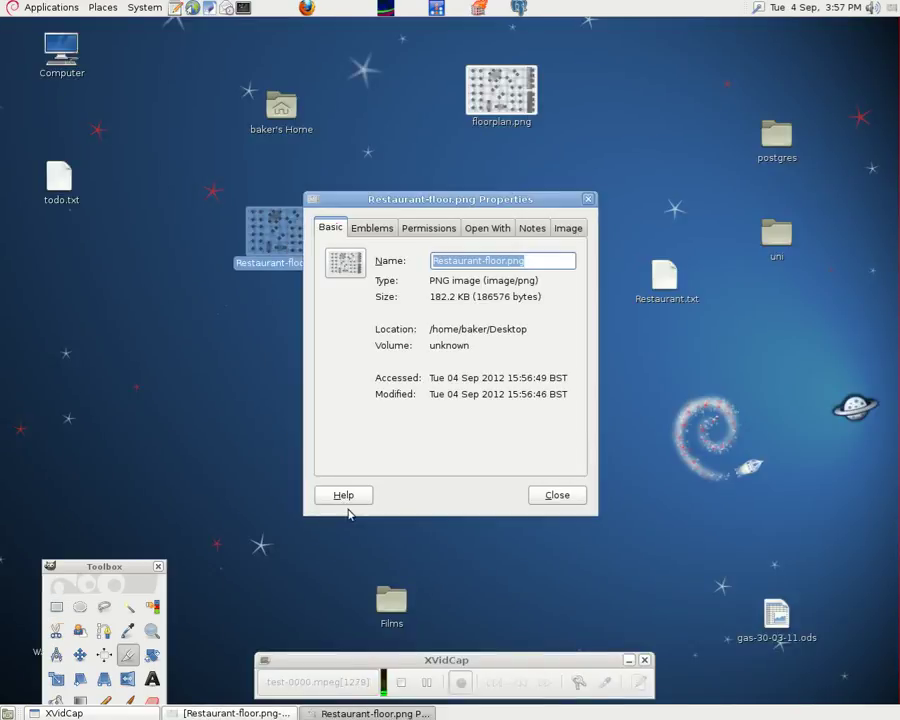
{"action": "left_click", "coordinate": [565, 229]}
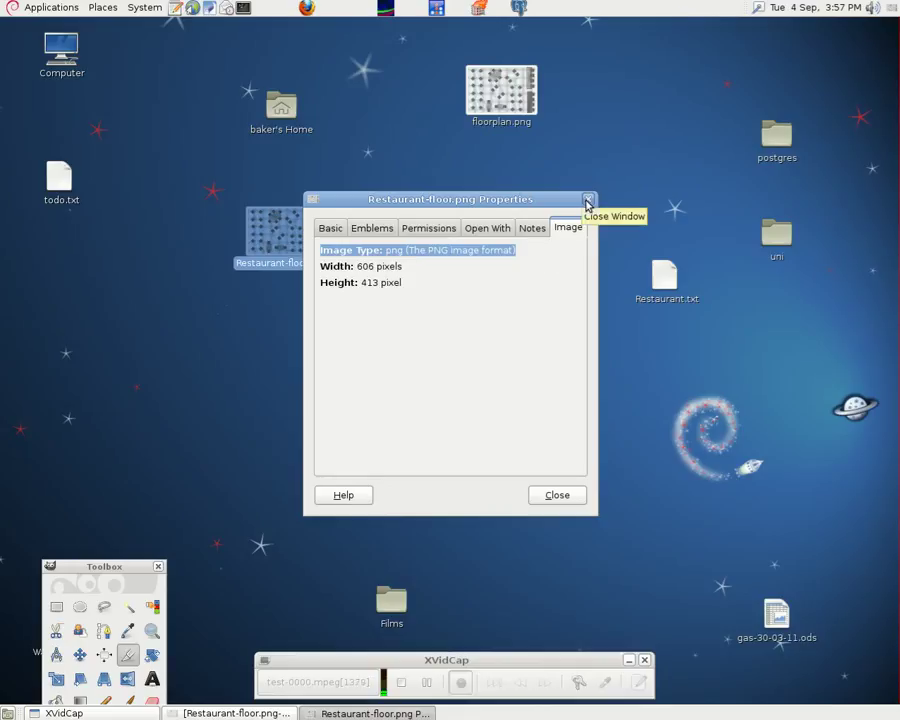
{"action": "left_click", "coordinate": [588, 200]}
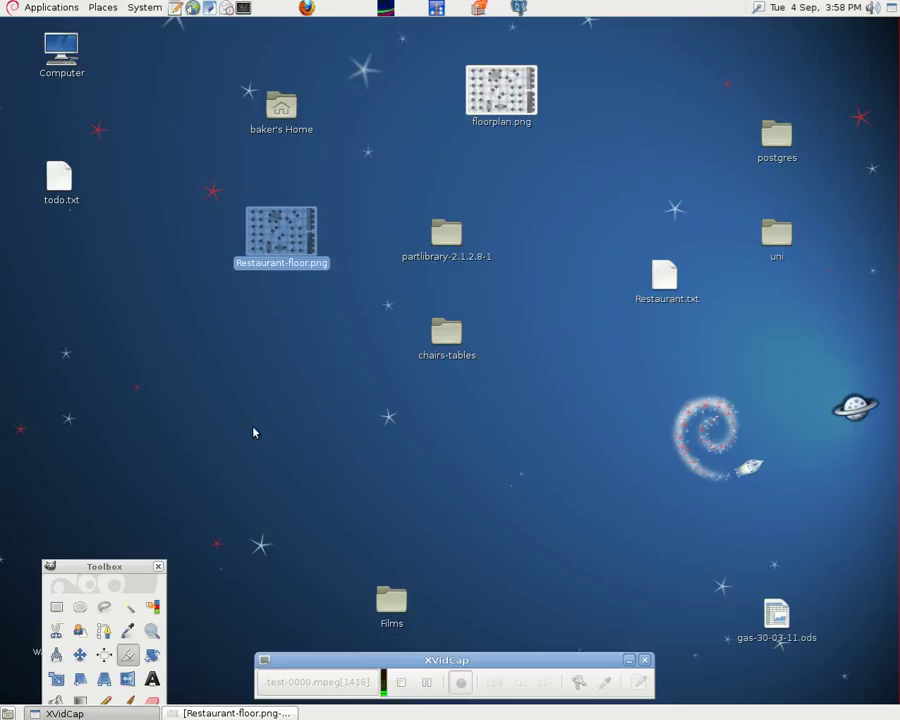
Preview Restaurant-floor.png in Image Viewer, then open it in GIMP in a maximised window
{"action": "double_click", "coordinate": [281, 257]}
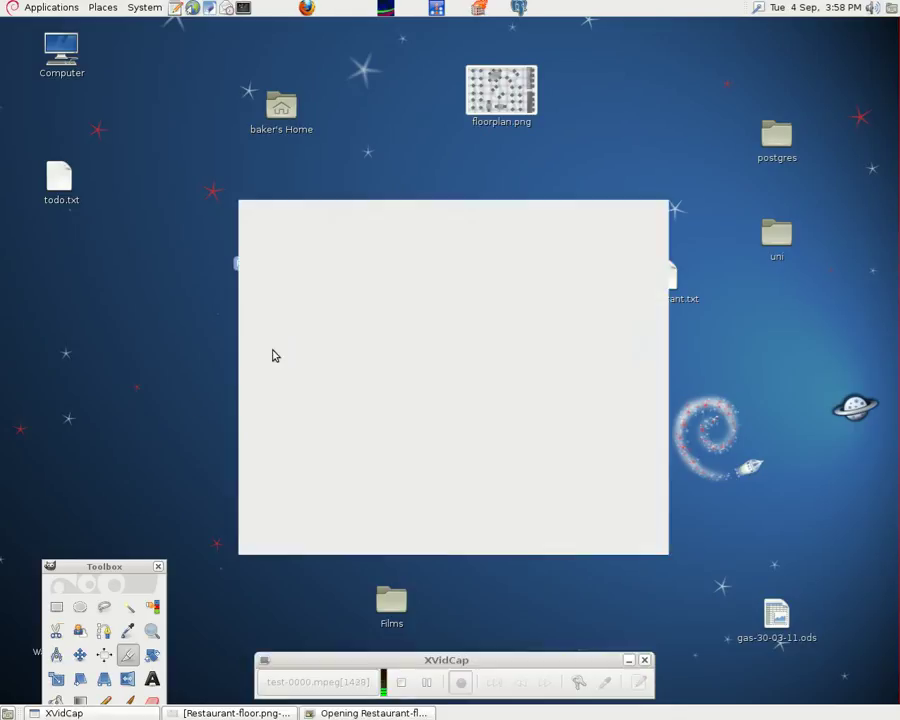
{"action": "left_click", "coordinate": [660, 192]}
{"action": "right_click", "coordinate": [279, 240]}
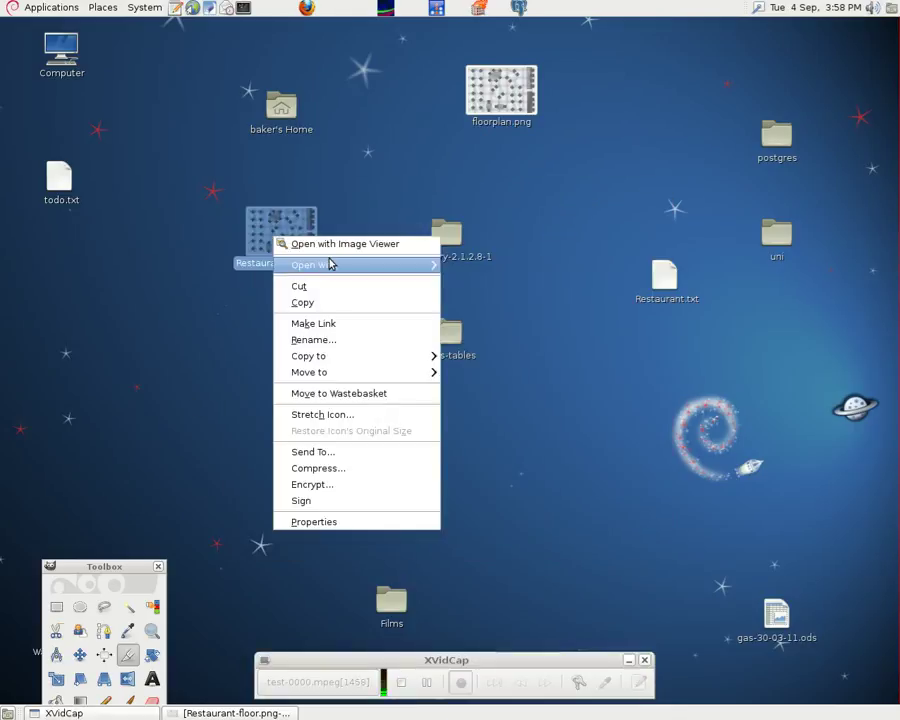
{"action": "mouse_move", "coordinate": [331, 263]}
{"action": "left_click", "coordinate": [489, 265]}
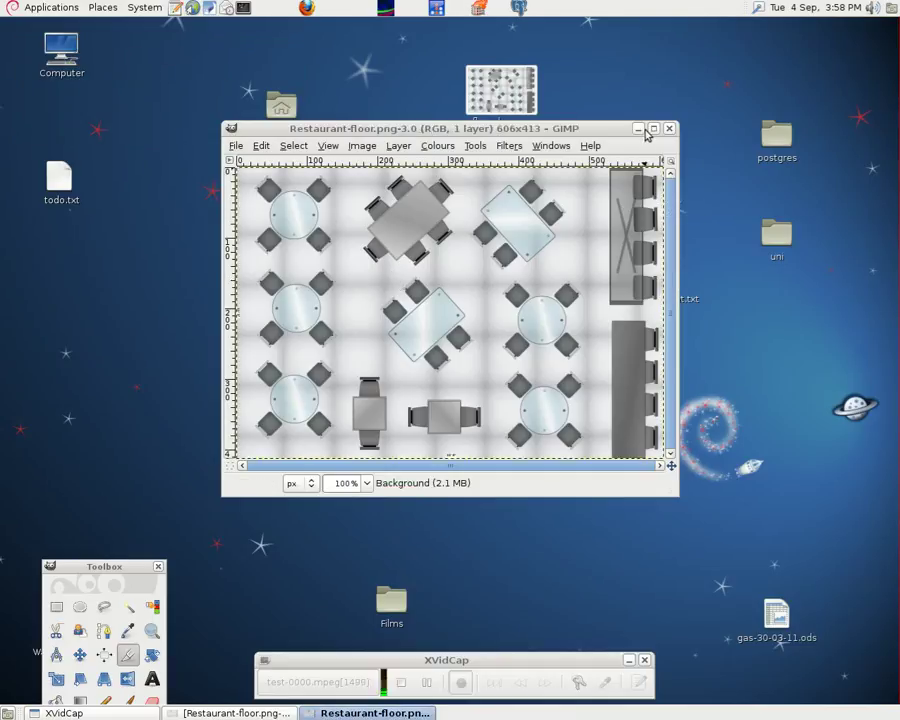
{"action": "left_click", "coordinate": [648, 128]}
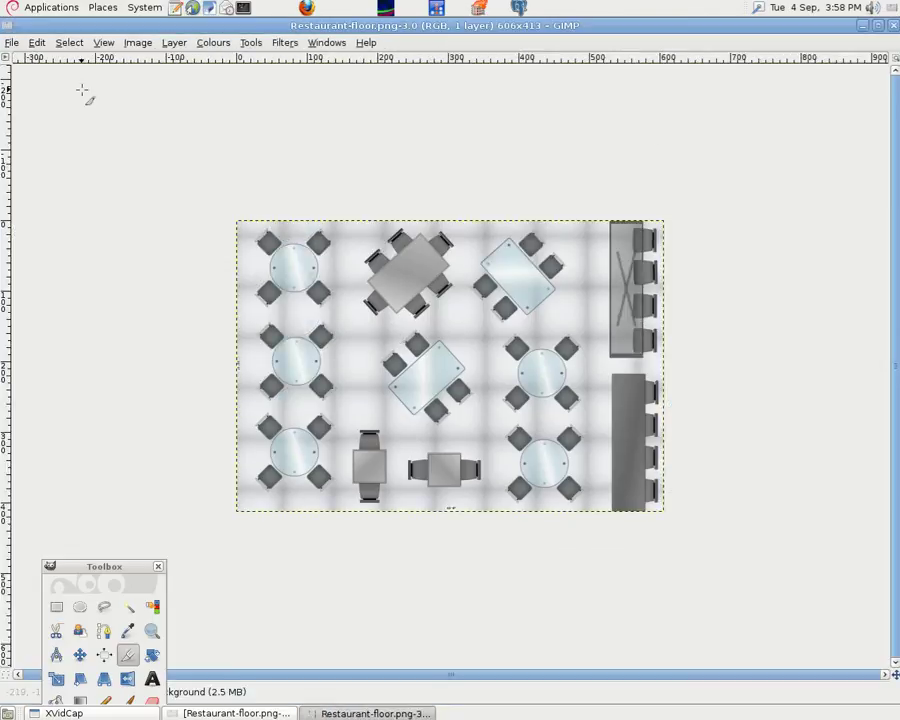
Create a new blank white 606×413 image, maximise it, and move the Toolbox to the top-left
{"action": "left_click", "coordinate": [12, 44]}
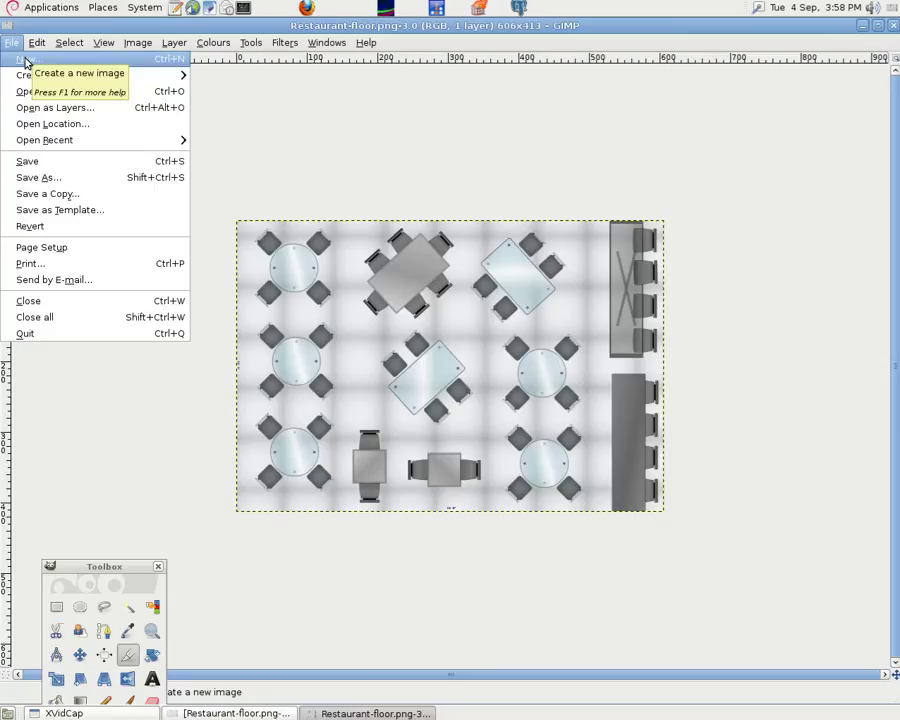
{"action": "left_click", "coordinate": [26, 58]}
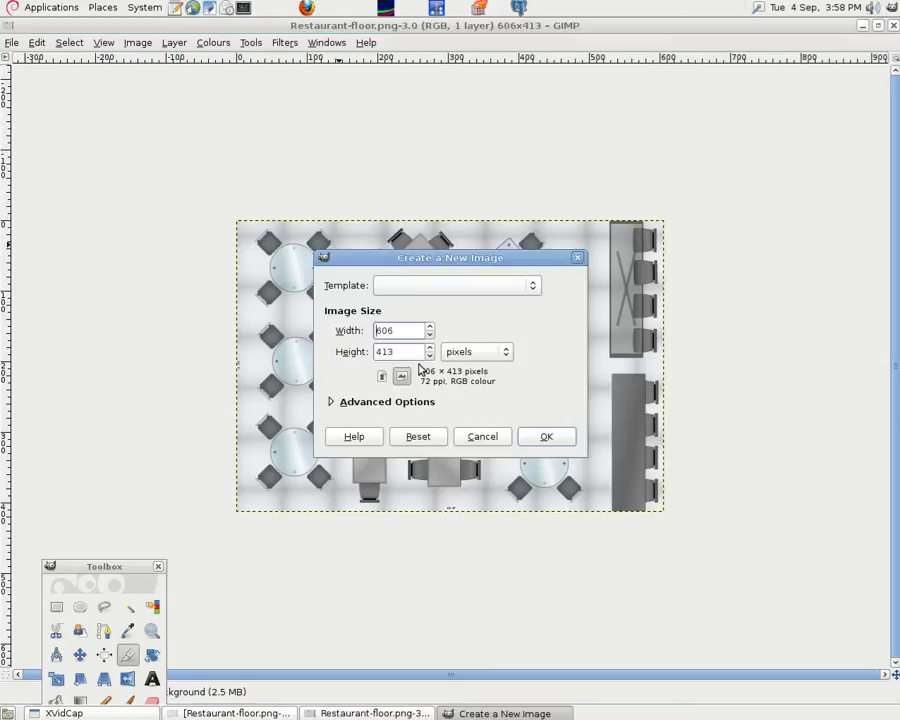
{"action": "left_click", "coordinate": [546, 439]}
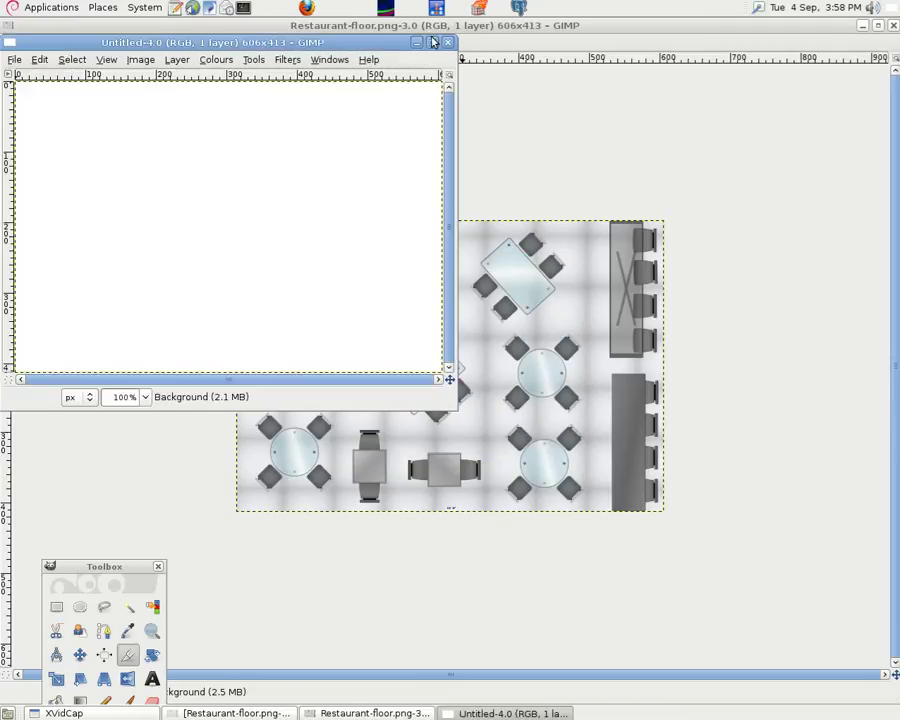
{"action": "left_click", "coordinate": [432, 42]}
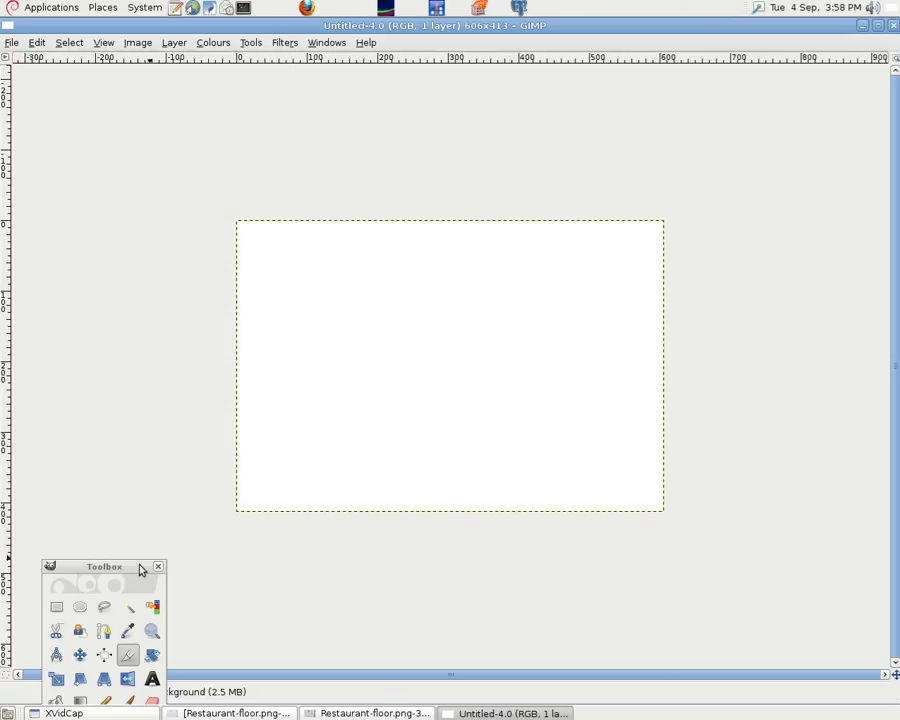
{"action": "left_click_drag", "start_coordinate": [136, 568], "coordinate": [133, 182]}
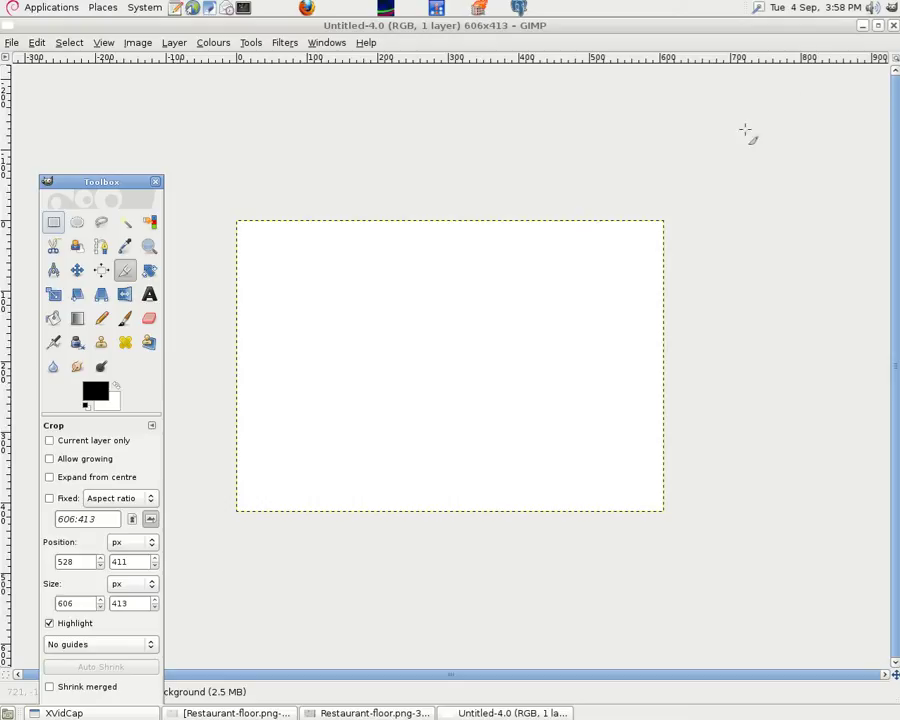
Hide the blank image, close Restaurant-floor.png and move the tool palette aside
{"action": "left_click", "coordinate": [862, 28]}
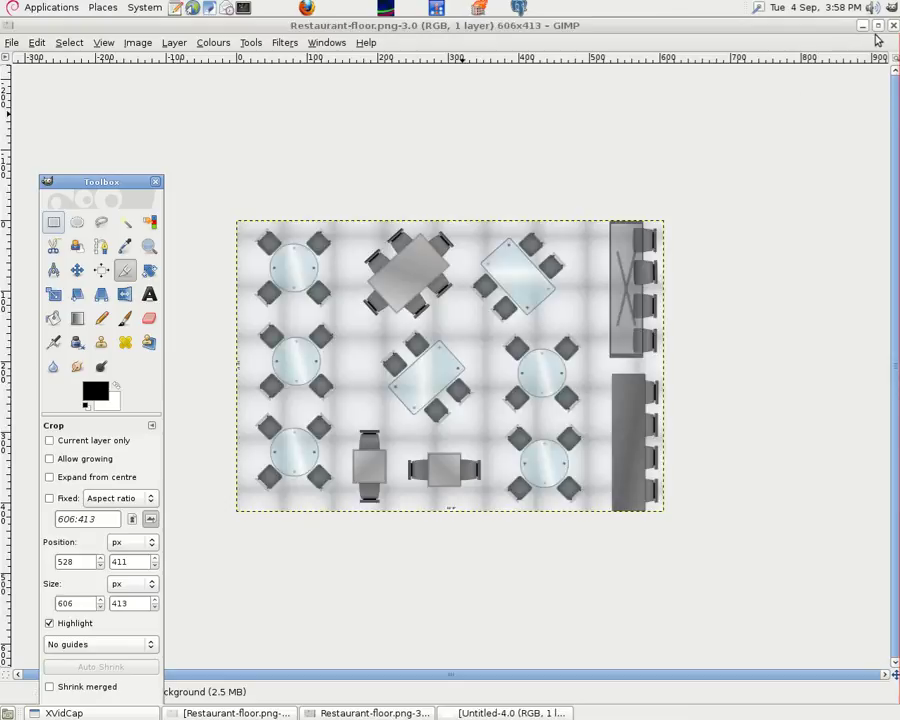
{"action": "key", "text": "ctrl+w"}
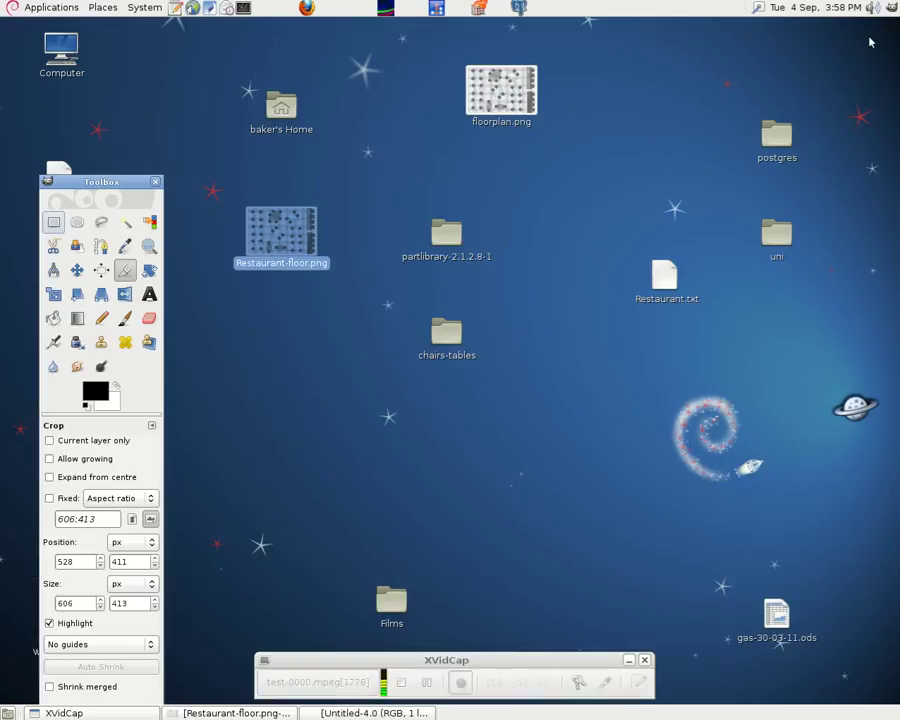
{"action": "left_click_drag", "start_coordinate": [133, 182], "coordinate": [110, 501]}
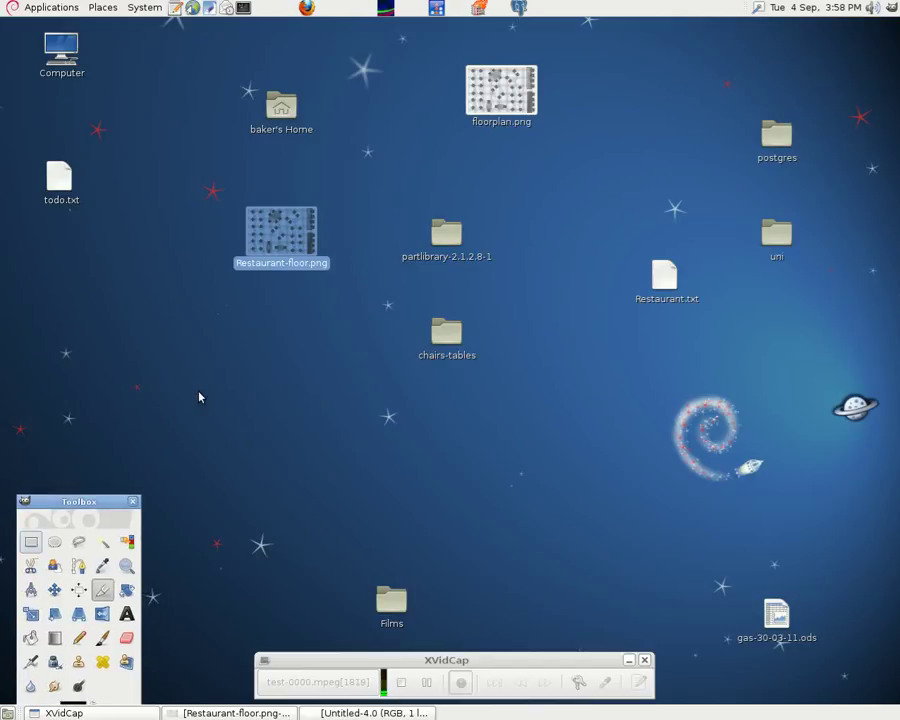
Launch LibreCAD from Applications > Graphics with a new drawing, then minimise it
{"action": "left_click", "coordinate": [55, 10]}
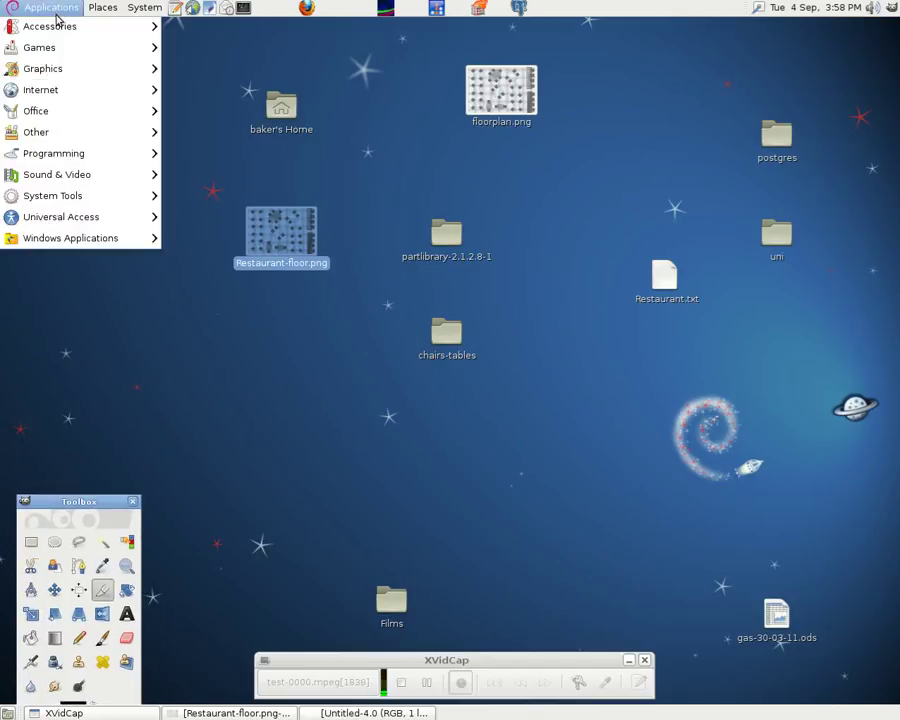
{"action": "mouse_move", "coordinate": [96, 78]}
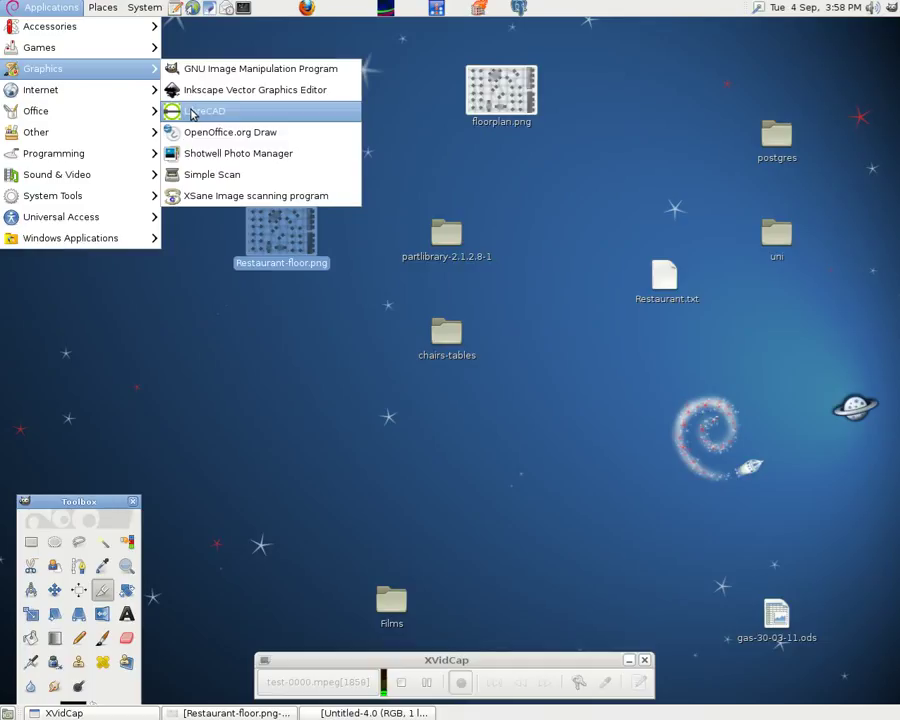
{"action": "left_click", "coordinate": [196, 111]}
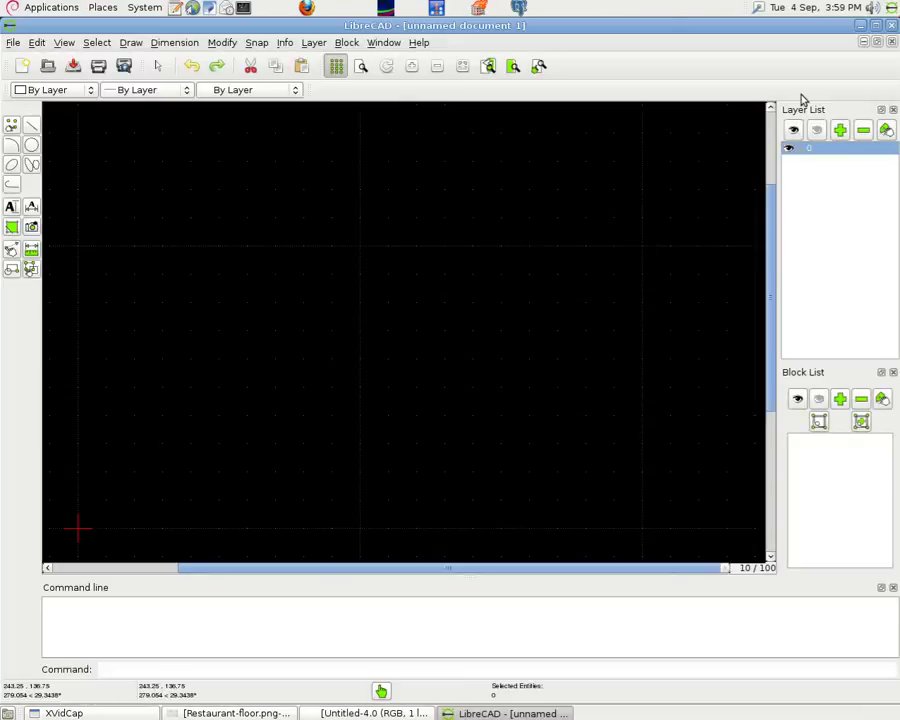
{"action": "left_click", "coordinate": [864, 25]}
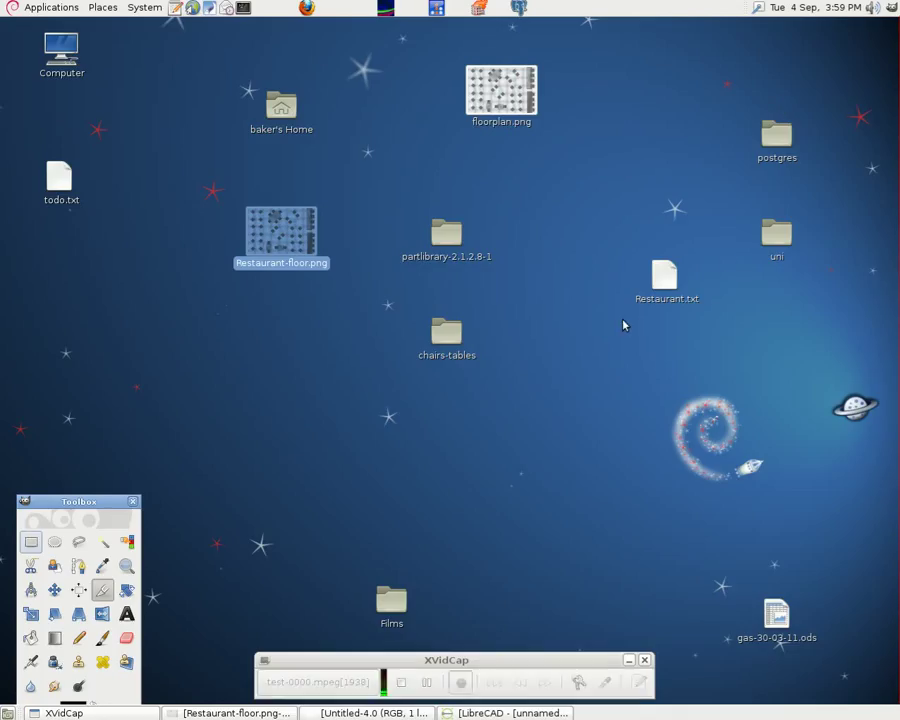
Browse the partlibrary-2.1.2.8-1 folder and its furn subfolder, then close that window
{"action": "left_click", "coordinate": [447, 250]}
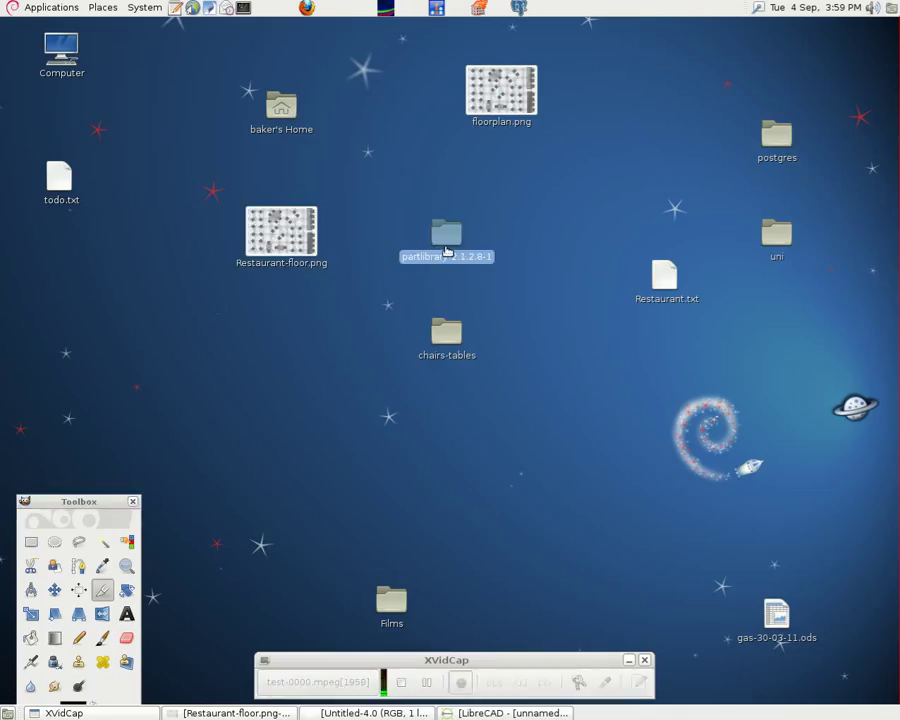
{"action": "double_click", "coordinate": [447, 254]}
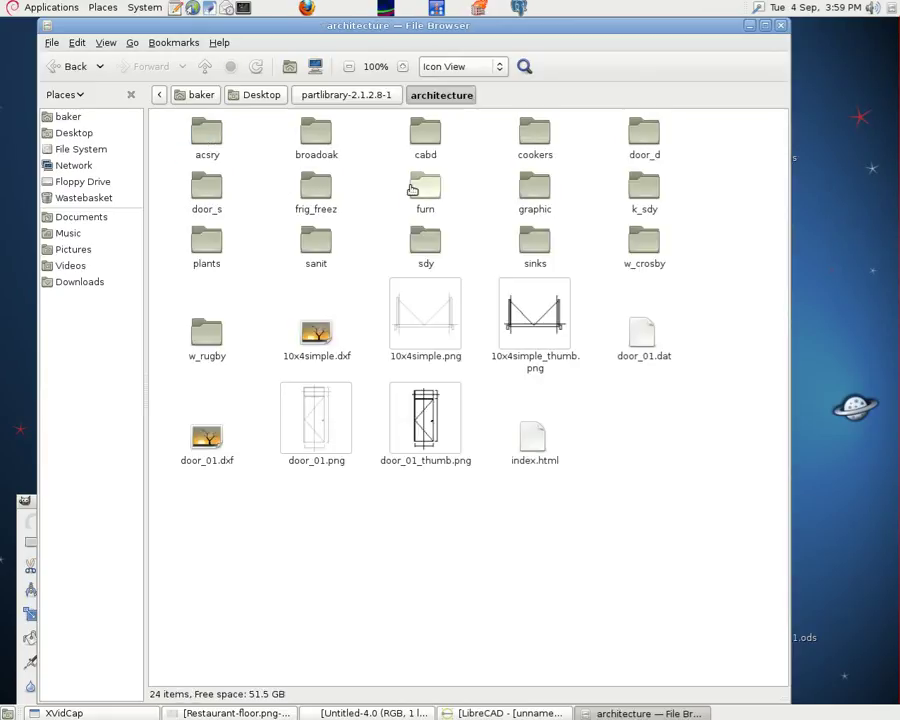
{"action": "double_click", "coordinate": [418, 190]}
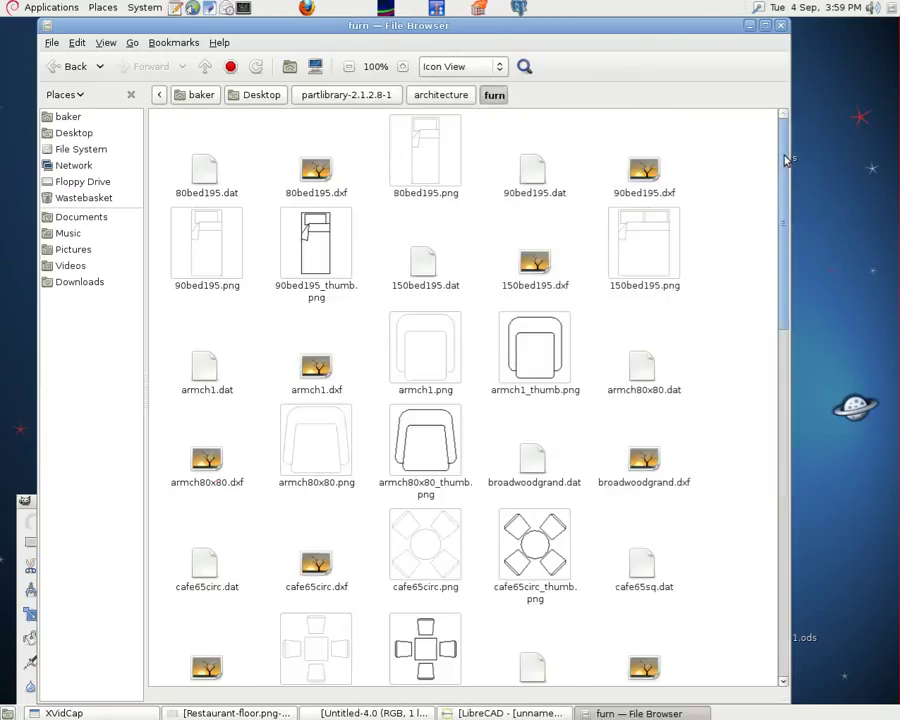
{"action": "left_click", "coordinate": [779, 28]}
Open the chairs-tables folder and preview sofa130x70.dxf in LibreCAD, then close it
{"action": "left_click", "coordinate": [460, 350]}
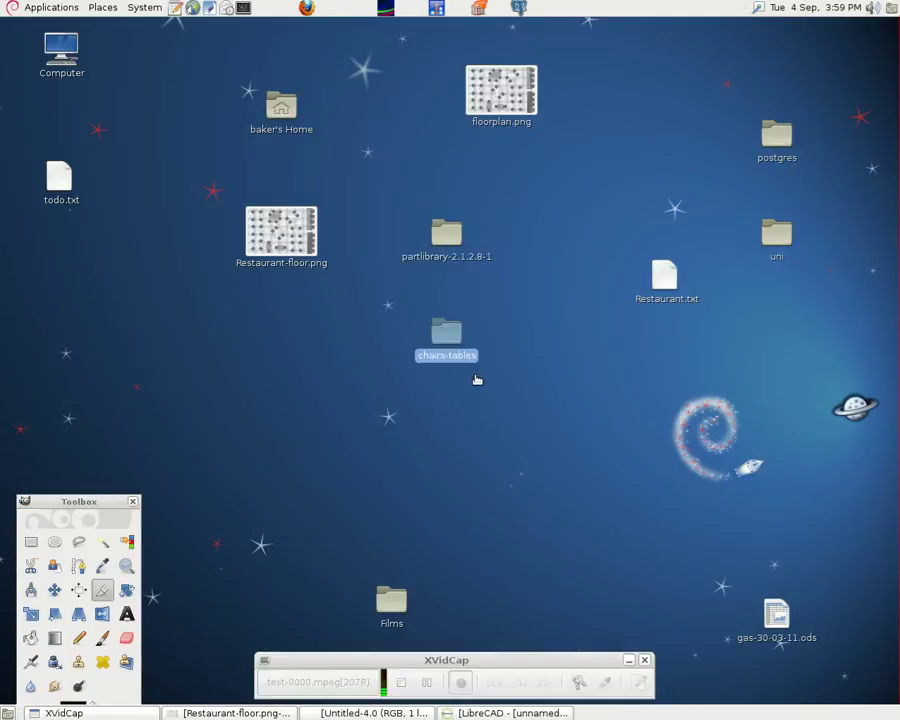
{"action": "key", "text": "Return"}
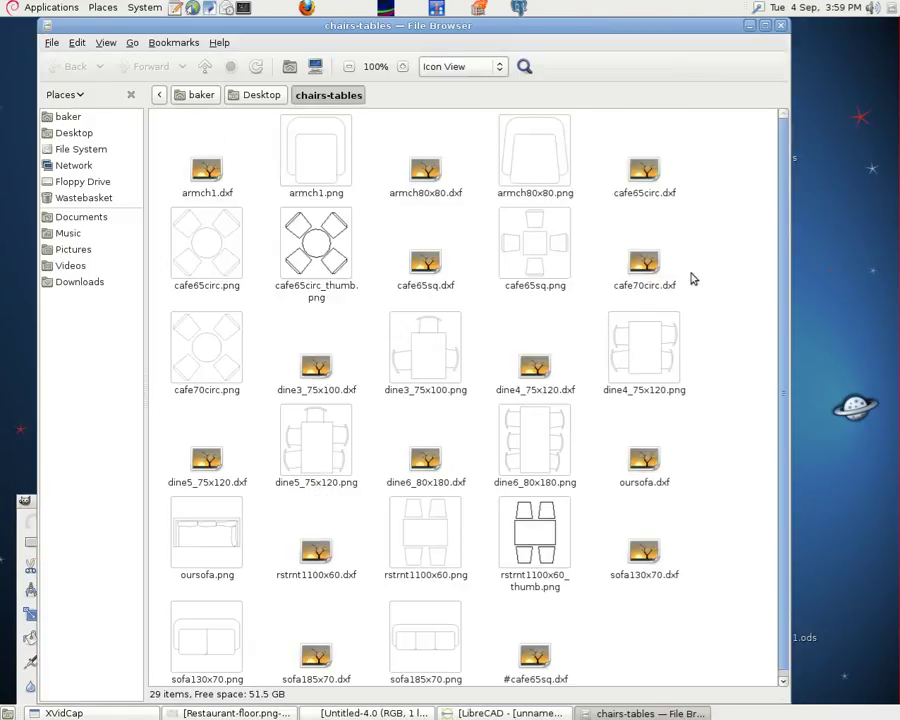
{"action": "scroll", "coordinate": [785, 227], "scroll_direction": "down", "scroll_amount": 1}
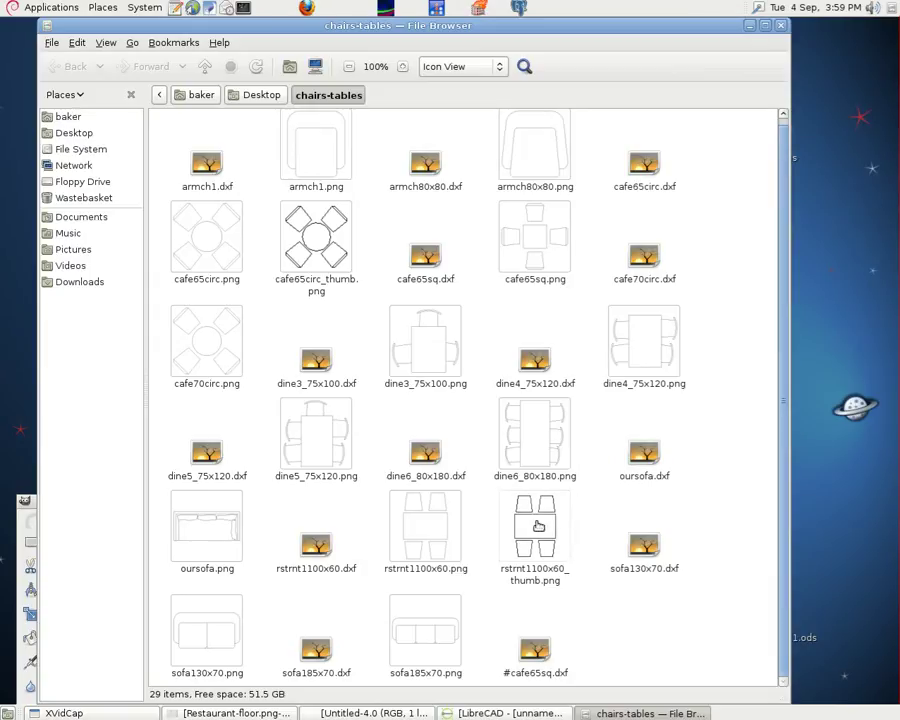
{"action": "double_click", "coordinate": [640, 545]}
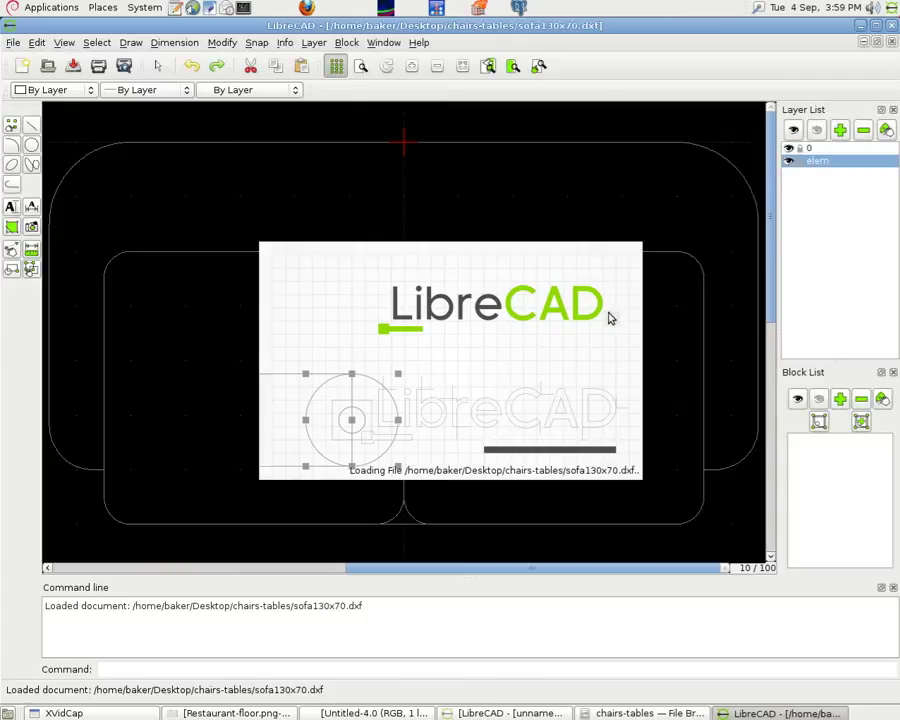
{"action": "left_click", "coordinate": [892, 44]}
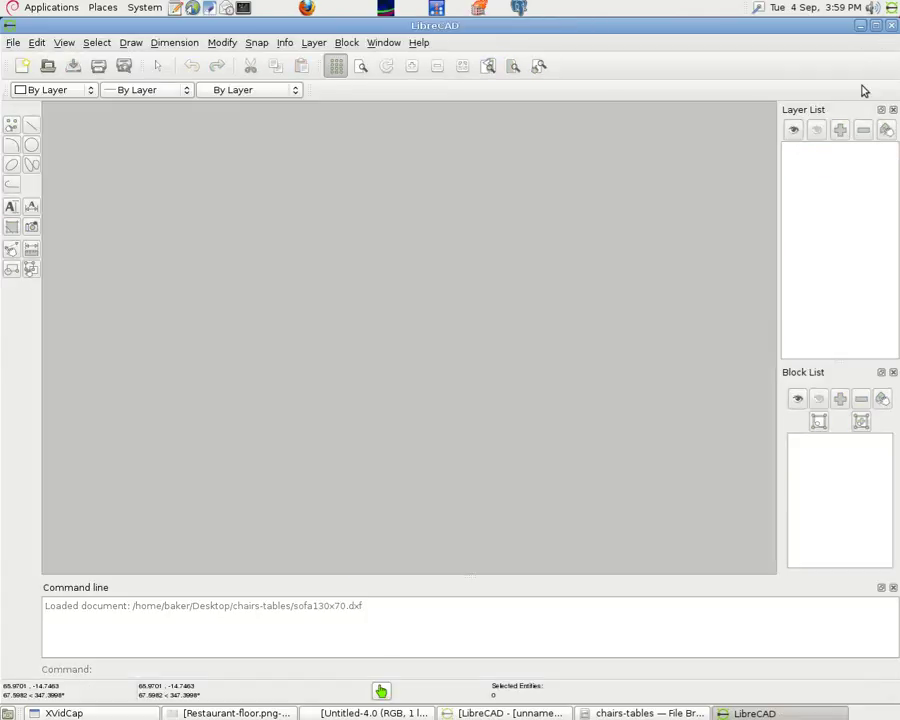
{"action": "left_click", "coordinate": [861, 25]}
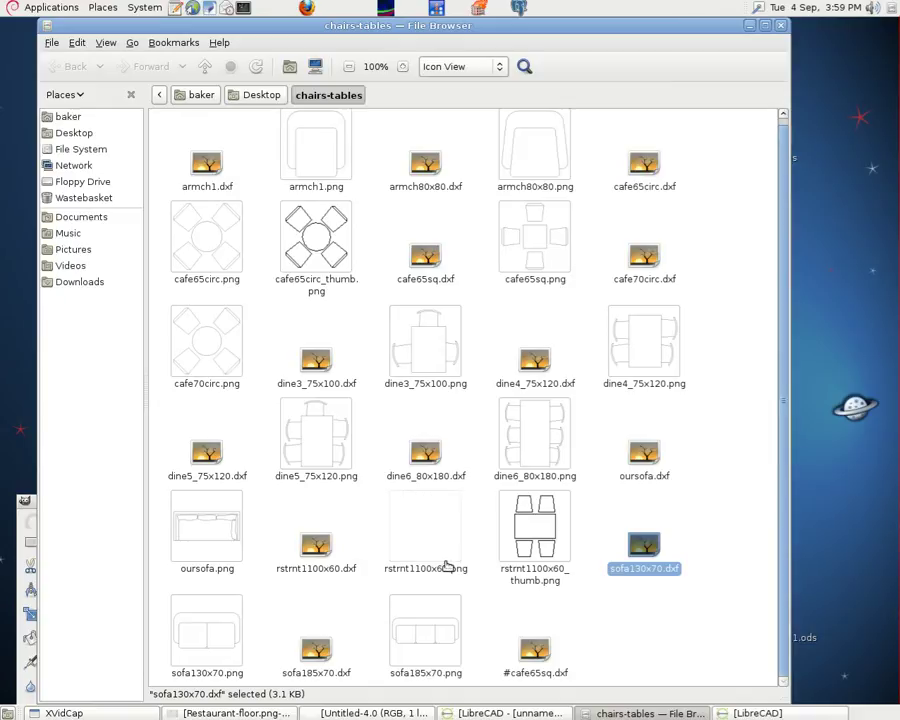
Open rstrnt1100x60.dxf and make all its entities into block rest1100x60, based at the origin
{"action": "double_click", "coordinate": [315, 552]}
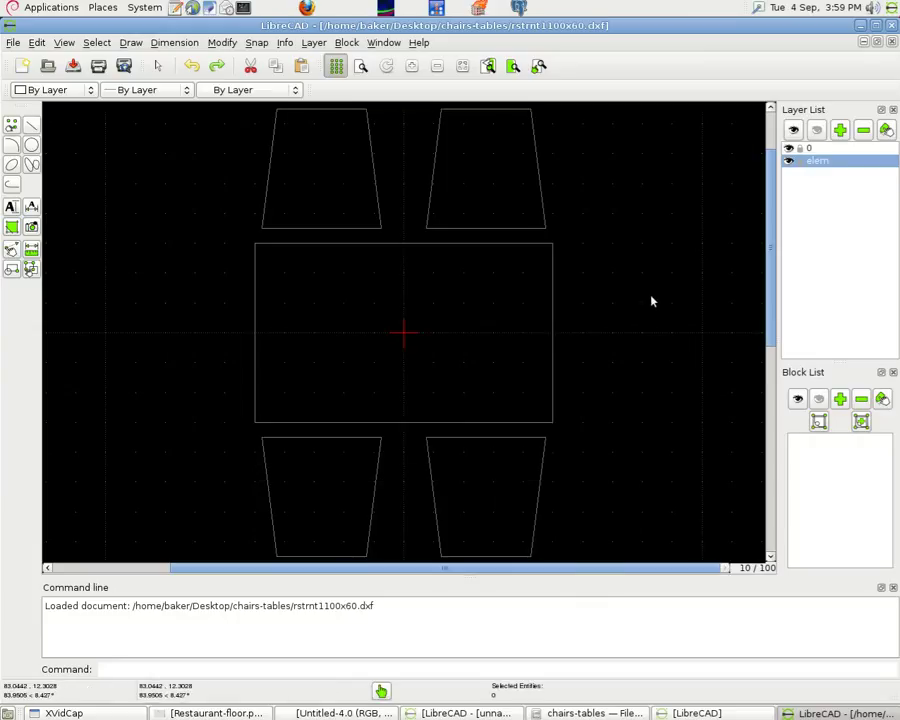
{"action": "key", "text": "minus"}
{"action": "key", "text": "minus"}
{"action": "key", "text": "minus"}
{"action": "key", "text": "minus"}
{"action": "key", "text": "minus"}
{"action": "key", "text": "minus"}
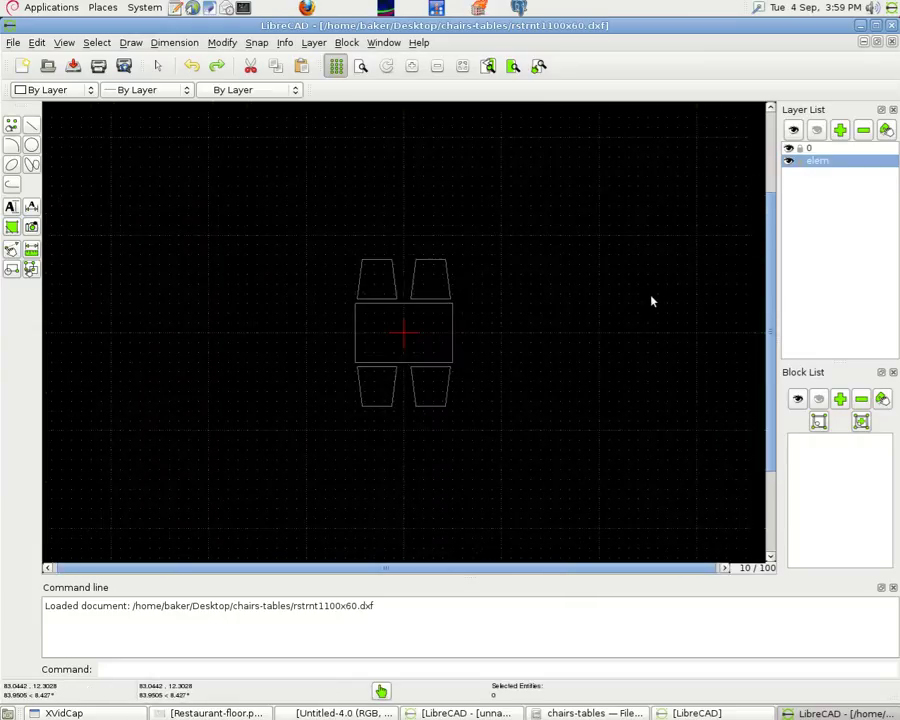
{"action": "left_click", "coordinate": [346, 42]}
{"action": "left_click", "coordinate": [387, 188]}
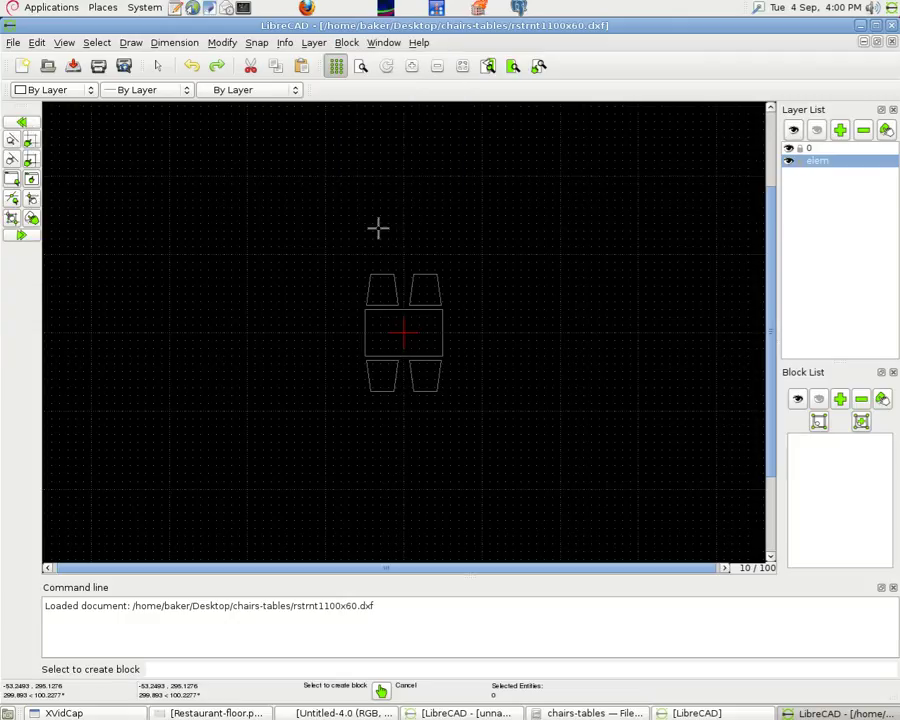
{"action": "key", "text": "ctrl+a"}
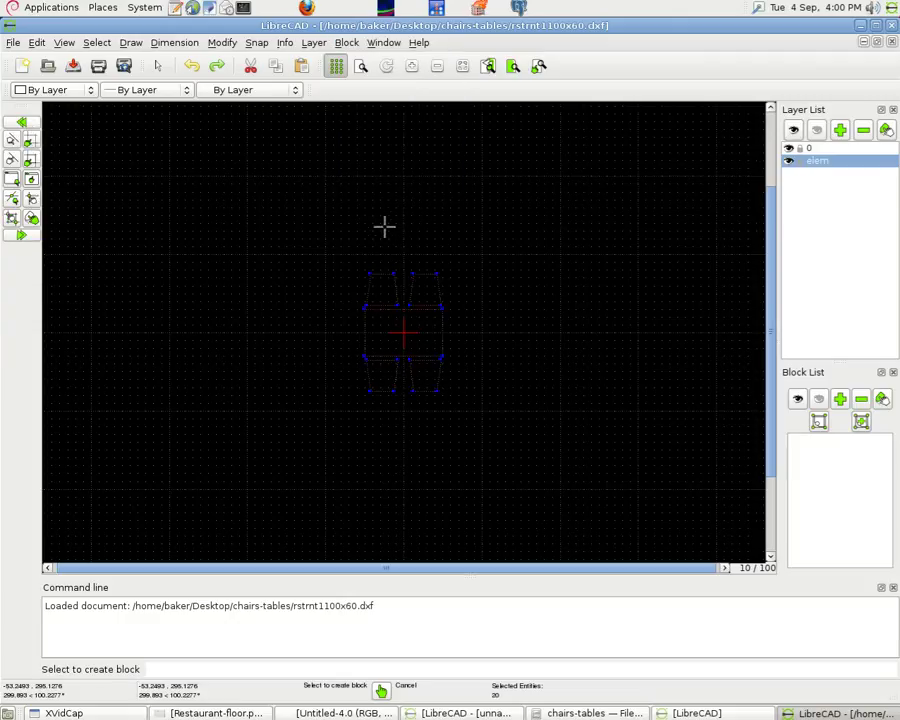
{"action": "key", "text": "Return"}
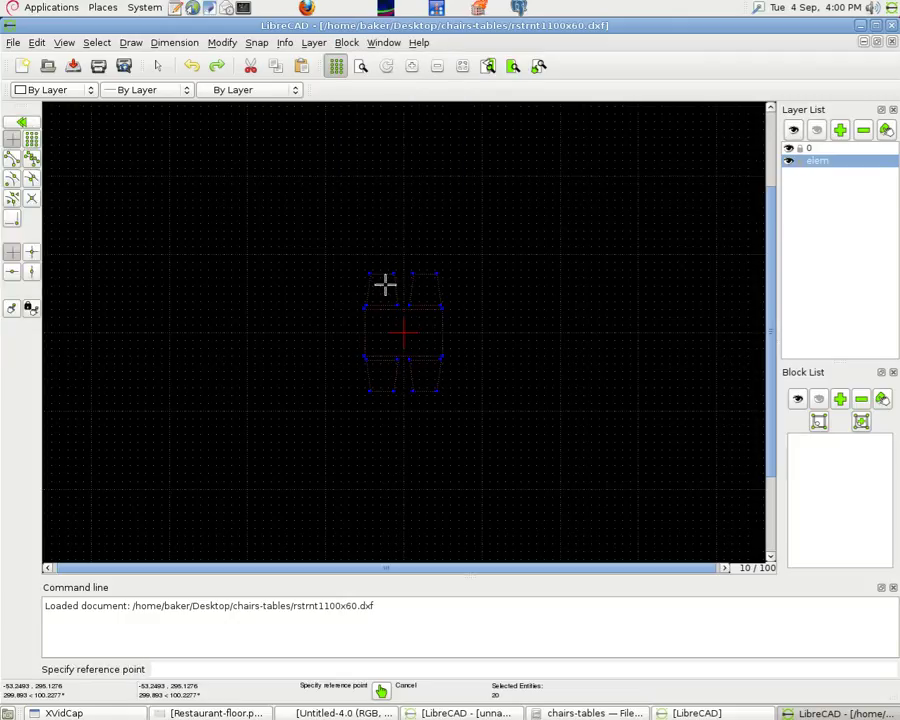
{"action": "left_click", "coordinate": [404, 333]}
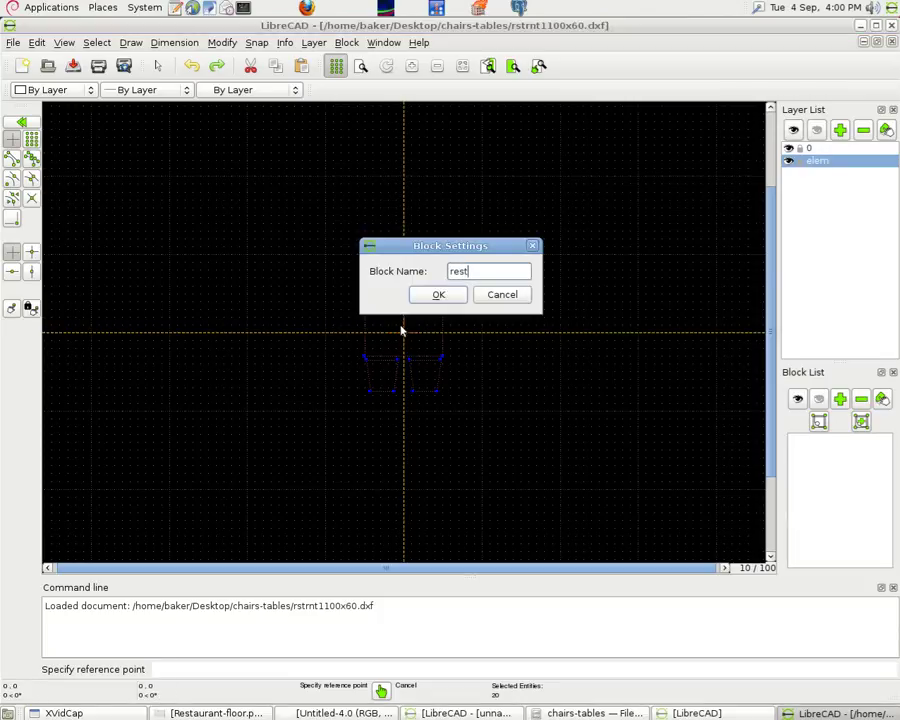
{"action": "type", "text": "rest1100x60"}
{"action": "left_click", "coordinate": [440, 294]}
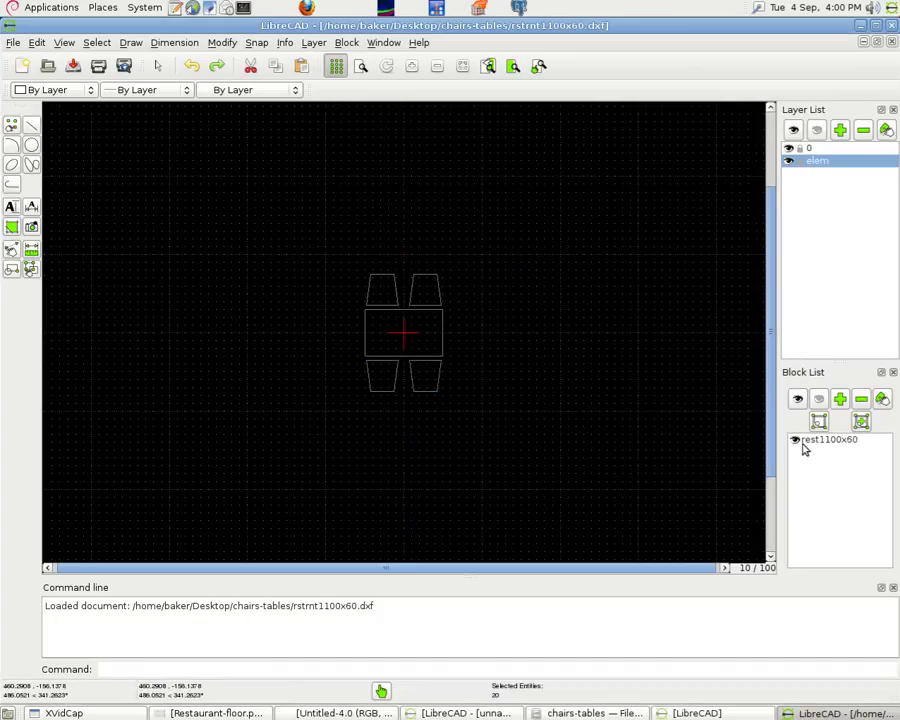
Select the rest1100x60 block in the block list and the original table on the canvas
{"action": "left_click", "coordinate": [347, 43]}
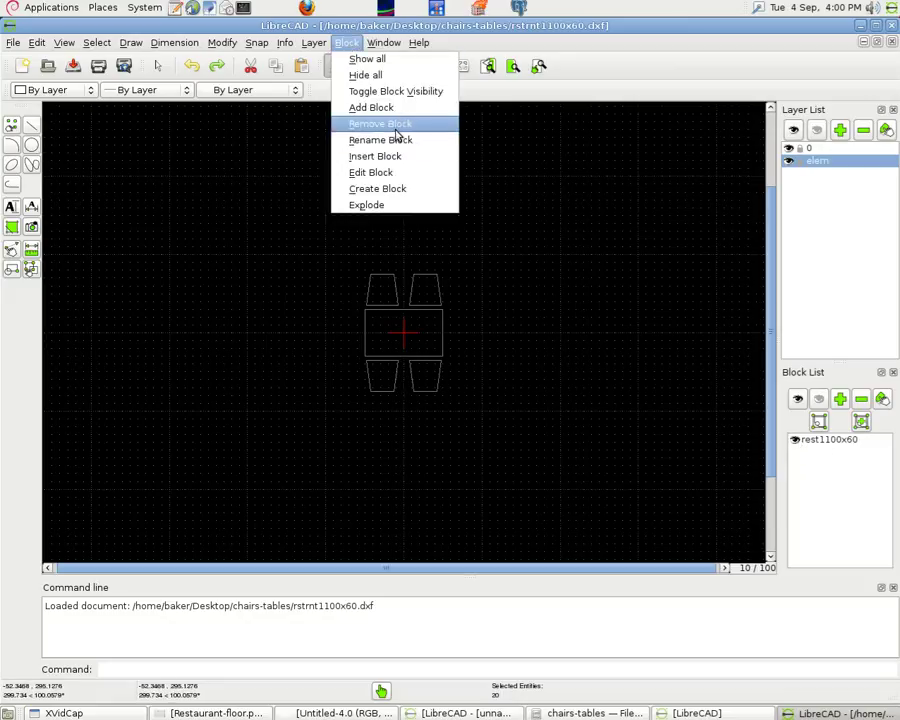
{"action": "left_click", "coordinate": [386, 156]}
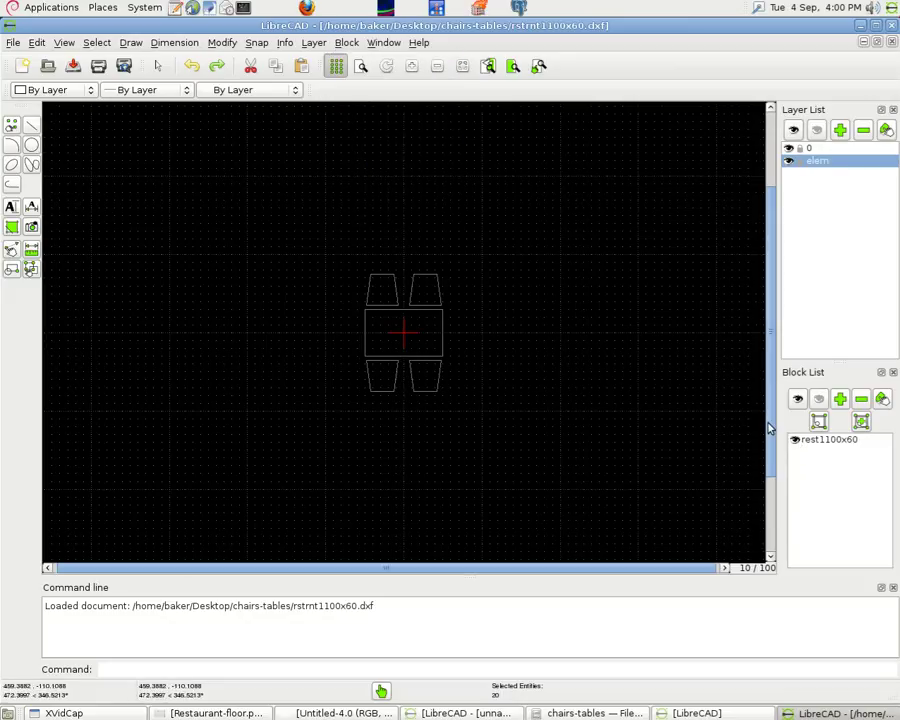
{"action": "left_click", "coordinate": [816, 442]}
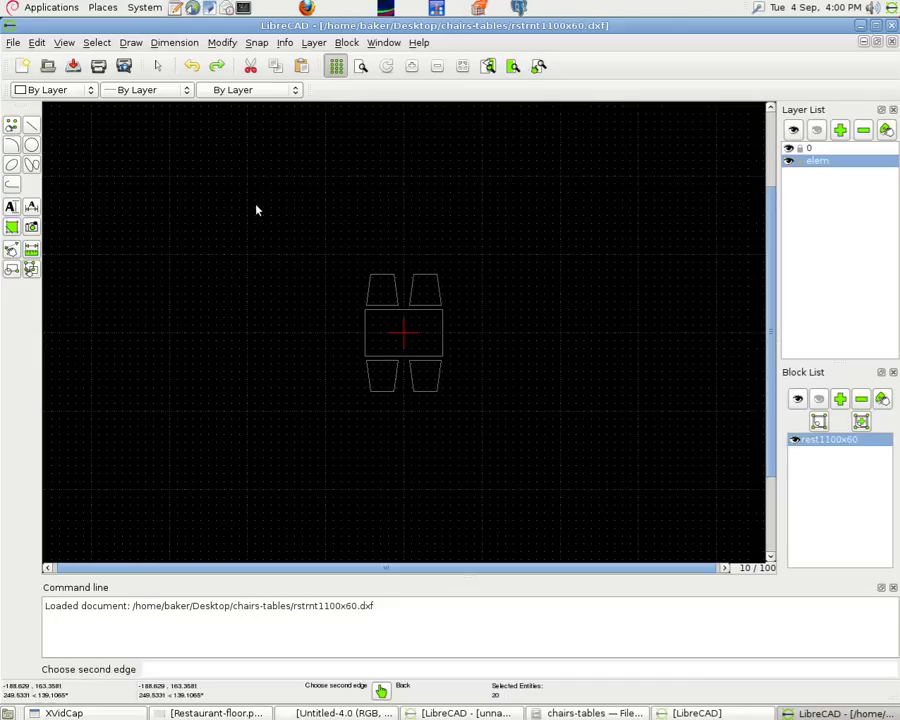
{"action": "left_click_drag", "start_coordinate": [255, 207], "coordinate": [232, 283]}
{"action": "left_click", "coordinate": [376, 311]}
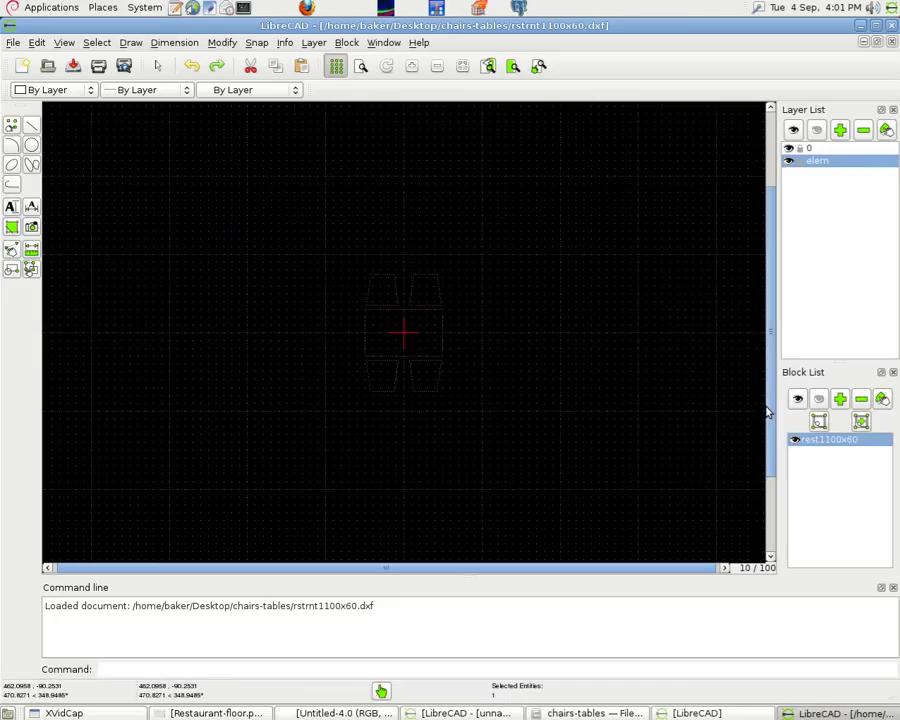
Insert ten copies of the rest1100x60 block across the canvas to lay out the floor
{"action": "left_click", "coordinate": [346, 42]}
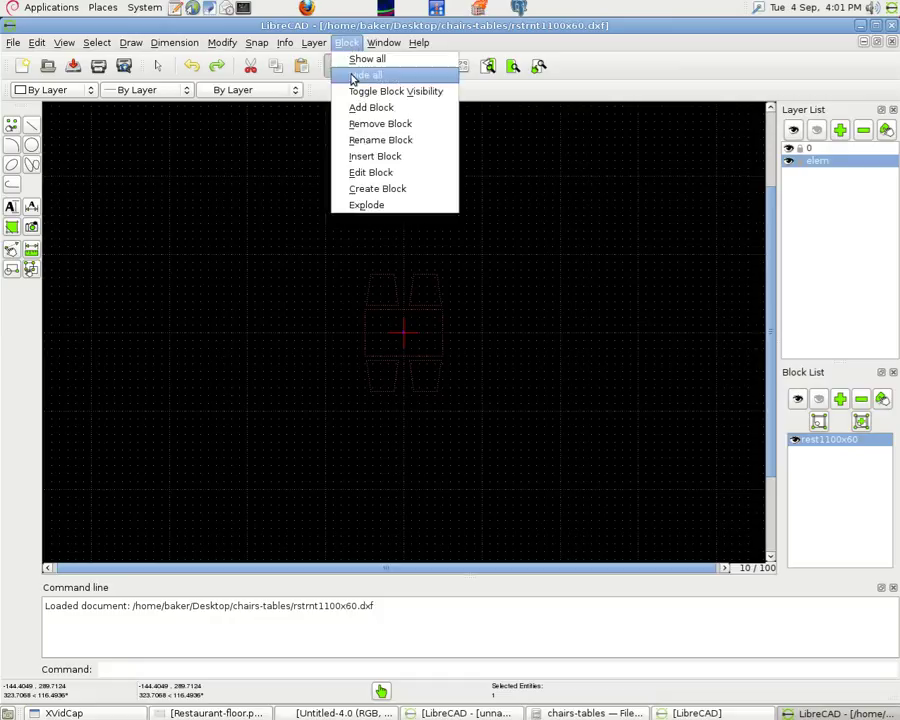
{"action": "left_click", "coordinate": [370, 156]}
{"action": "left_click", "coordinate": [256, 174]}
{"action": "left_click", "coordinate": [259, 320]}
{"action": "left_click", "coordinate": [257, 482]}
{"action": "left_click", "coordinate": [496, 505]}
{"action": "left_click", "coordinate": [477, 177]}
{"action": "left_click", "coordinate": [614, 175]}
{"action": "left_click", "coordinate": [722, 172]}
{"action": "left_click", "coordinate": [528, 335]}
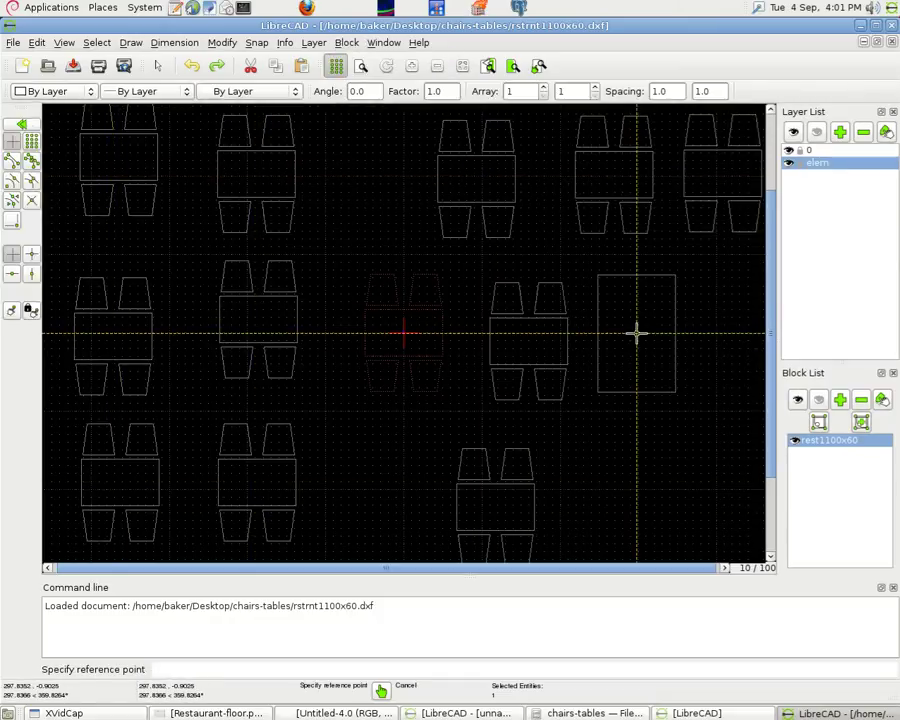
{"action": "left_click", "coordinate": [636, 330]}
{"action": "left_click", "coordinate": [673, 490]}
{"action": "right_click", "coordinate": [708, 408]}
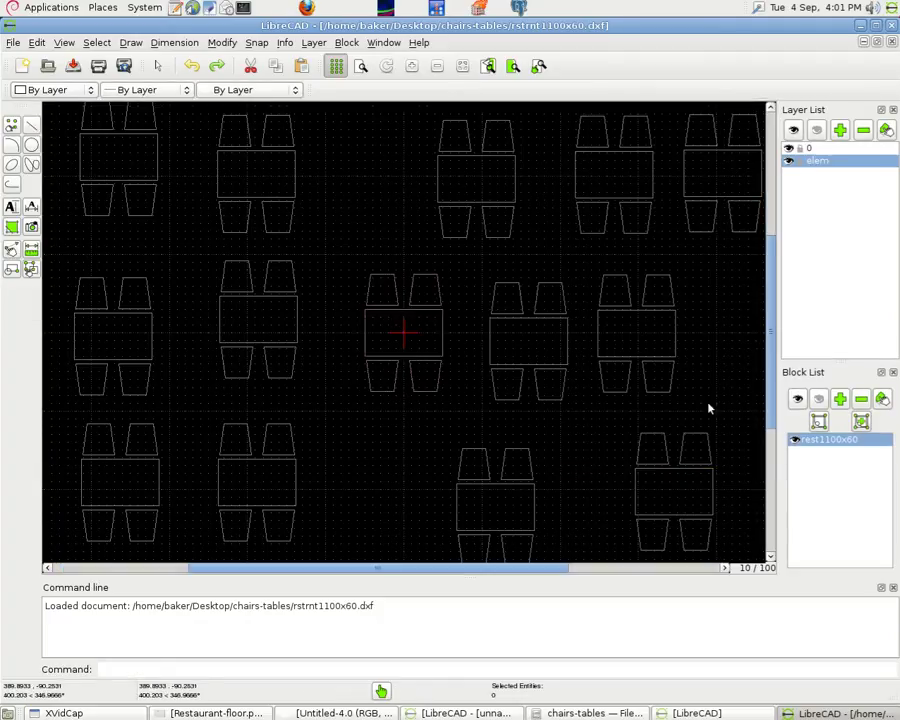
{"action": "left_click", "coordinate": [13, 42]}
Save the table layout to the Desktop as floor-layout.dxf
{"action": "left_click", "coordinate": [45, 110]}
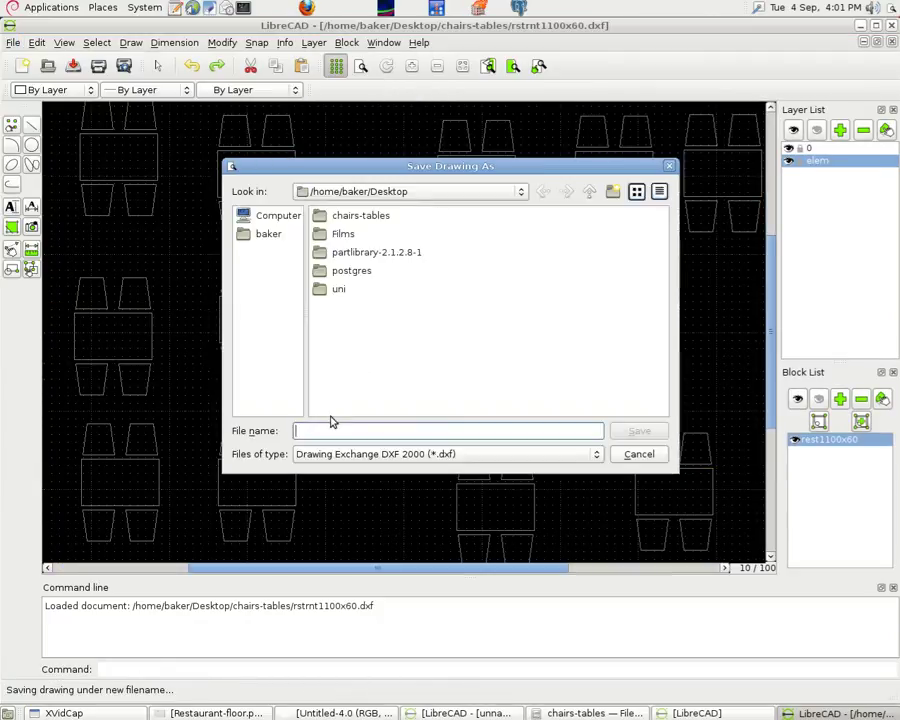
{"action": "type", "text": "floor-layout"}
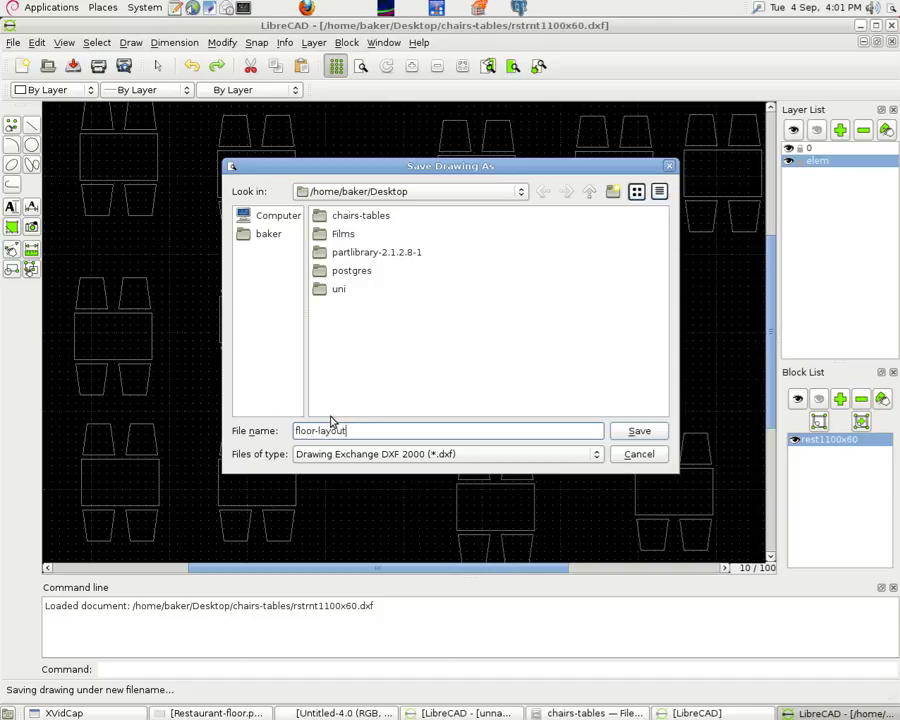
{"action": "left_click", "coordinate": [641, 430]}
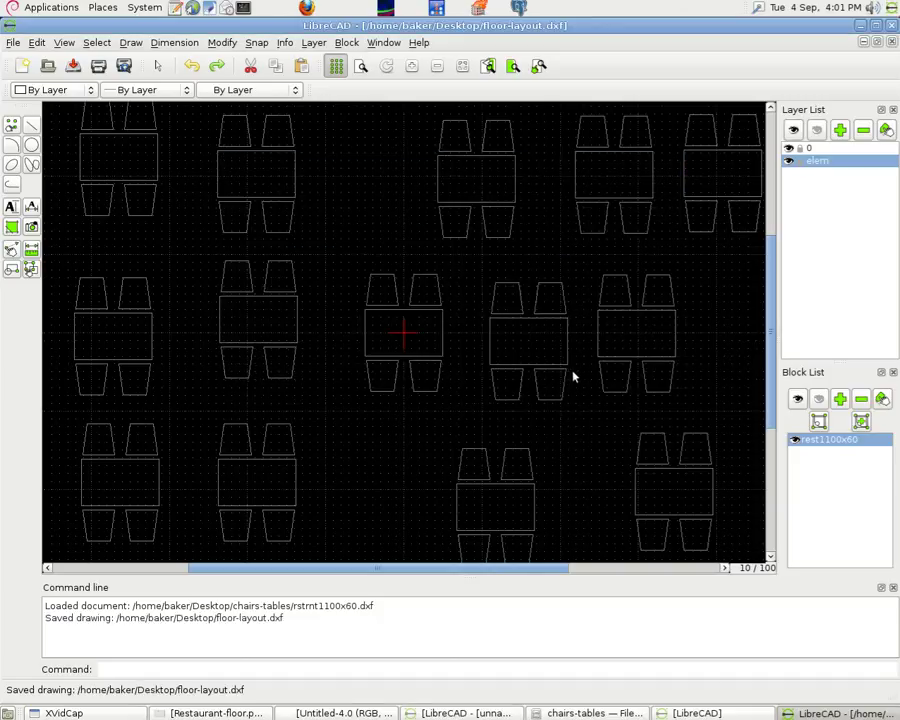
{"action": "left_click", "coordinate": [13, 42]}
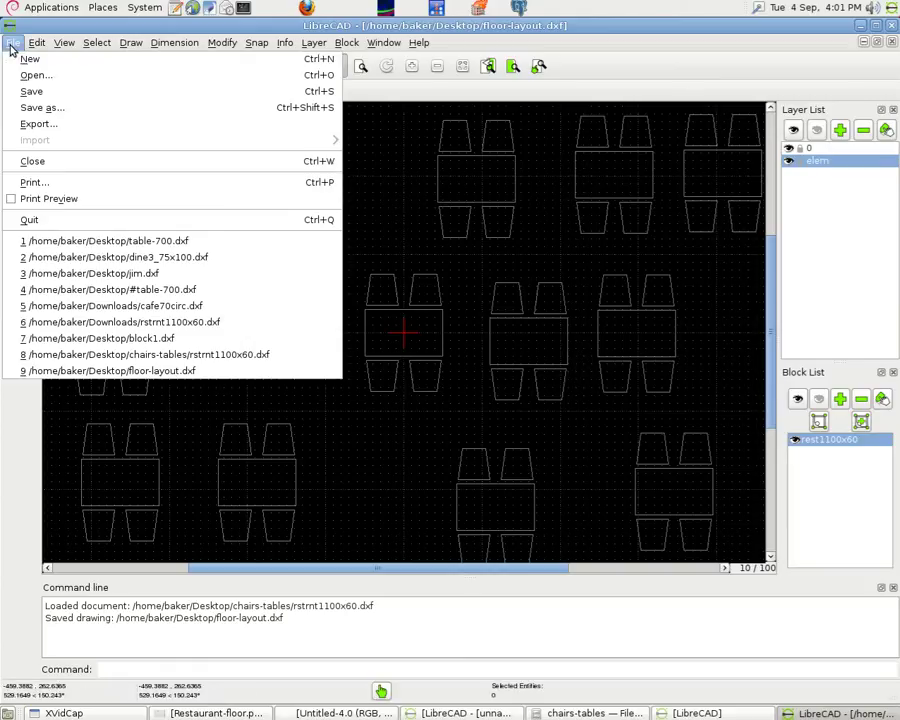
Show floor-layout.dxf in print preview on a portrait page
{"action": "left_click", "coordinate": [40, 198]}
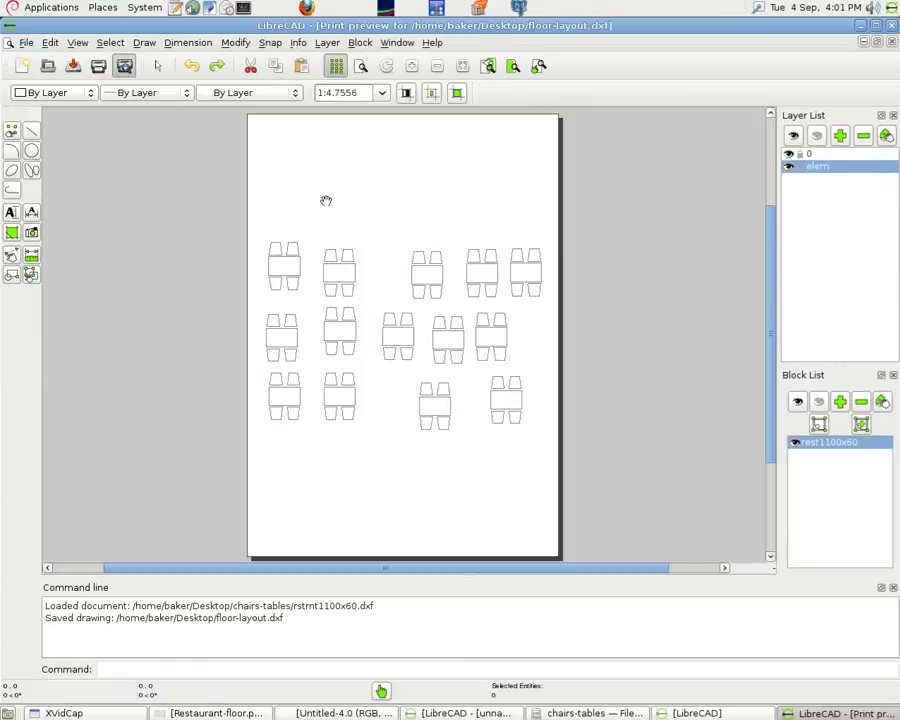
{"action": "left_click", "coordinate": [78, 44]}
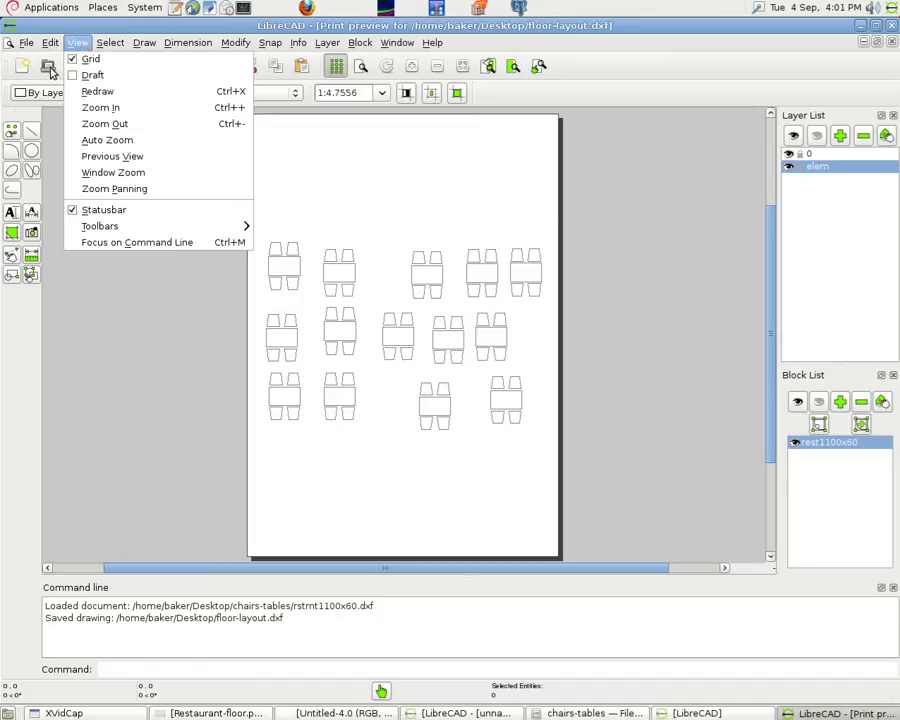
{"action": "mouse_move", "coordinate": [50, 50]}
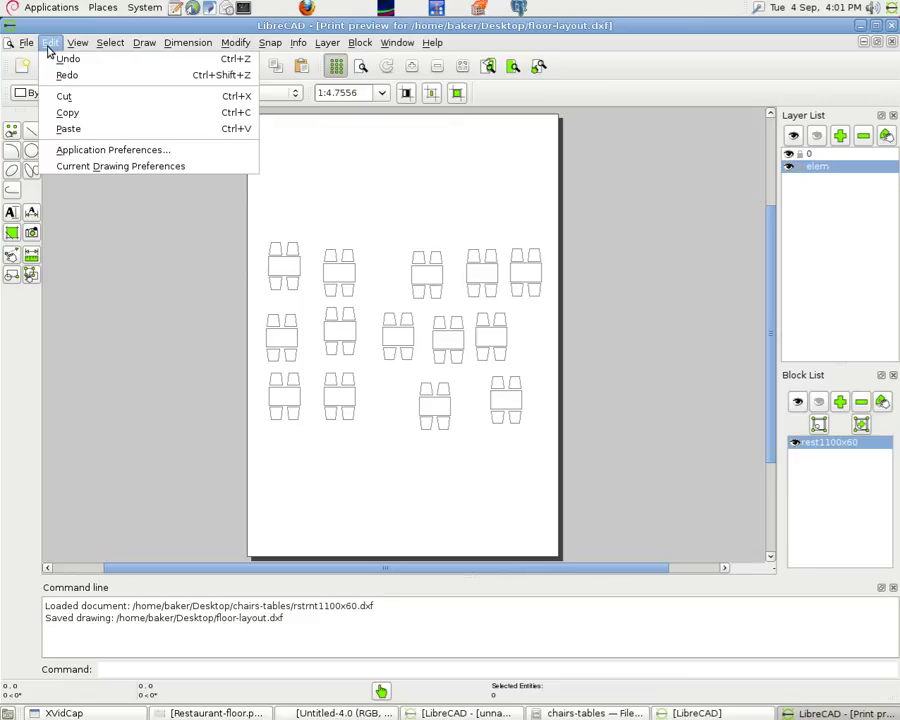
Set the drawing's paper orientation to Landscape in Current Drawing Preferences
{"action": "left_click", "coordinate": [87, 168]}
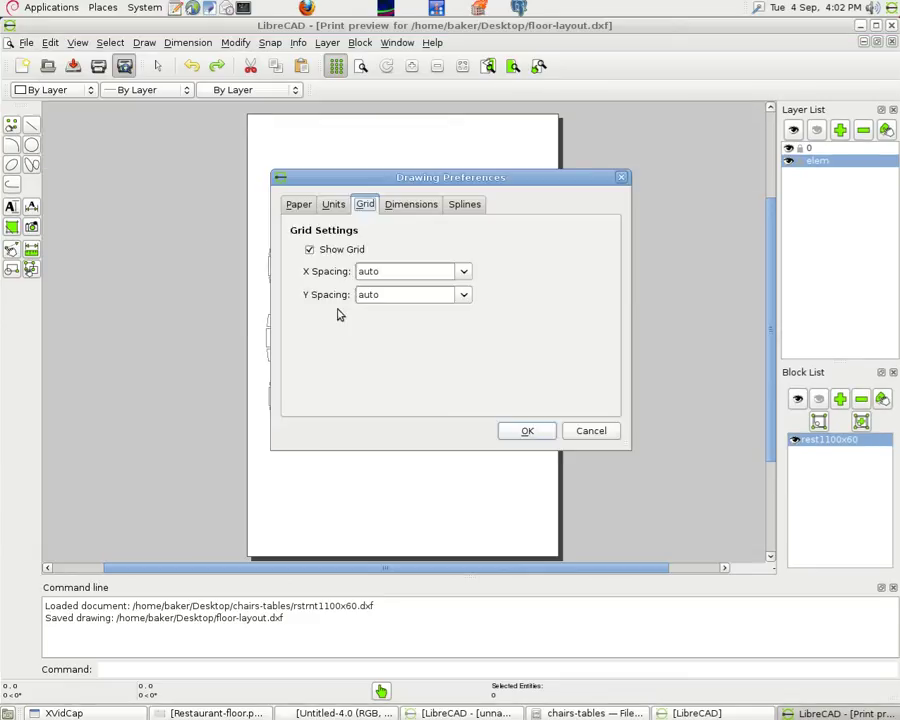
{"action": "left_click", "coordinate": [297, 211]}
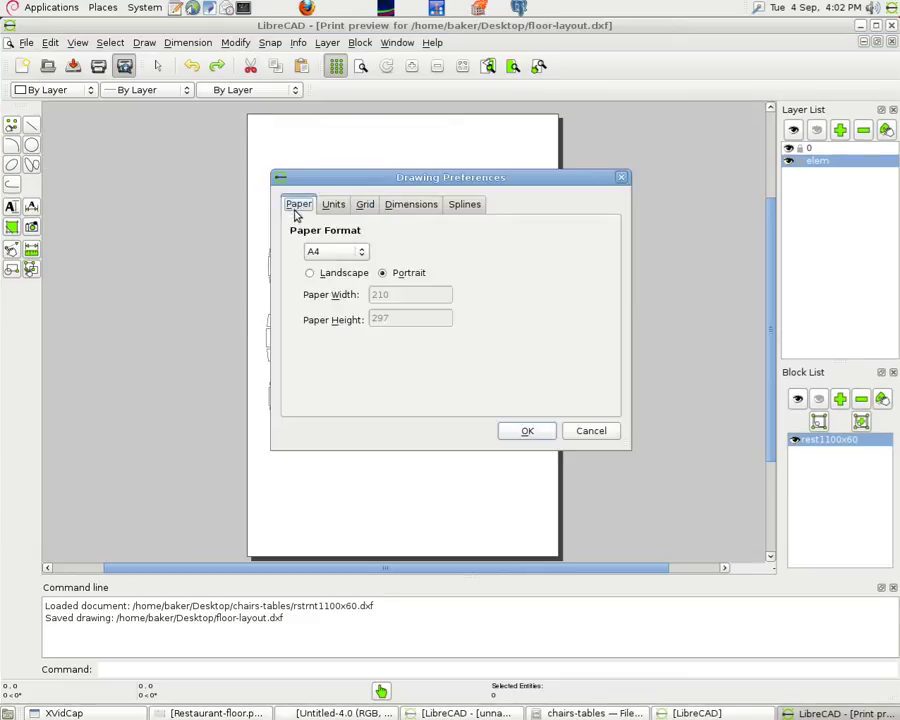
{"action": "left_click", "coordinate": [328, 272]}
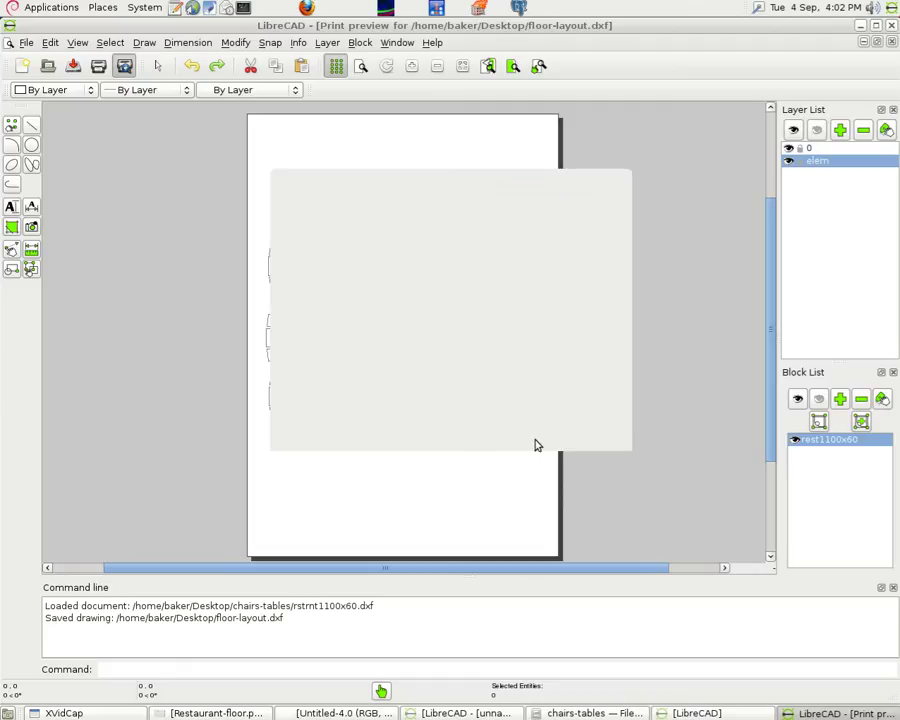
{"action": "left_click", "coordinate": [530, 435]}
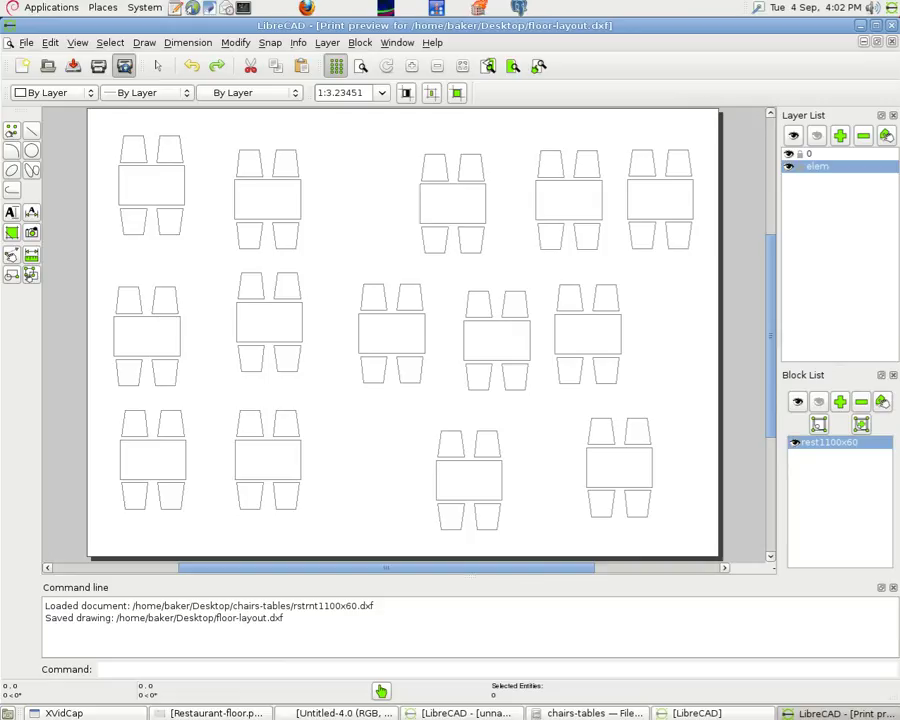
Screenshot the landscape preview and save it to the Desktop as barnfloor.png
{"action": "key", "text": "Print"}
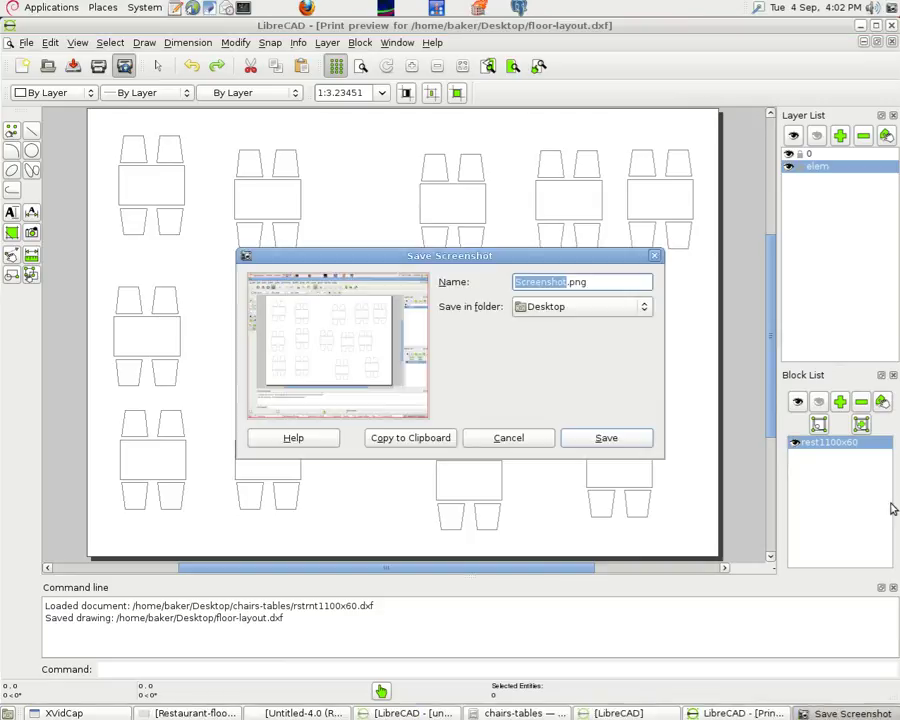
{"action": "type", "text": "f"}
{"action": "key", "text": "BackSpace"}
{"action": "key", "text": "BackSpace"}
{"action": "key", "text": "BackSpace"}
{"action": "key", "text": "BackSpace"}
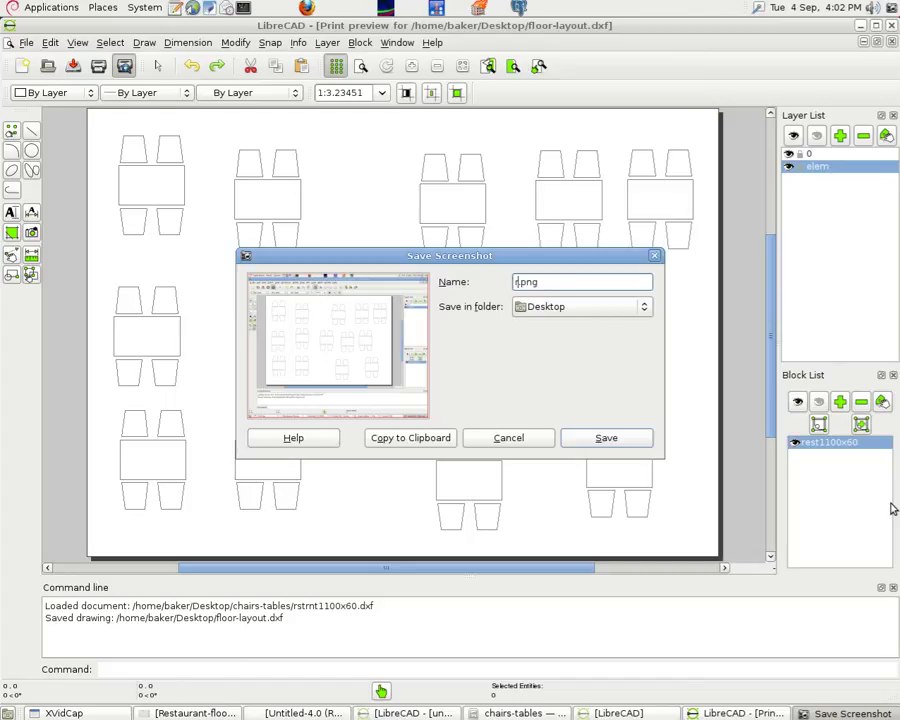
{"action": "type", "text": "roo"}
{"action": "key", "text": "BackSpace"}
{"action": "key", "text": "BackSpace"}
{"action": "key", "text": "BackSpace"}
{"action": "type", "text": "barnfloor"}
{"action": "left_click", "coordinate": [613, 440]}
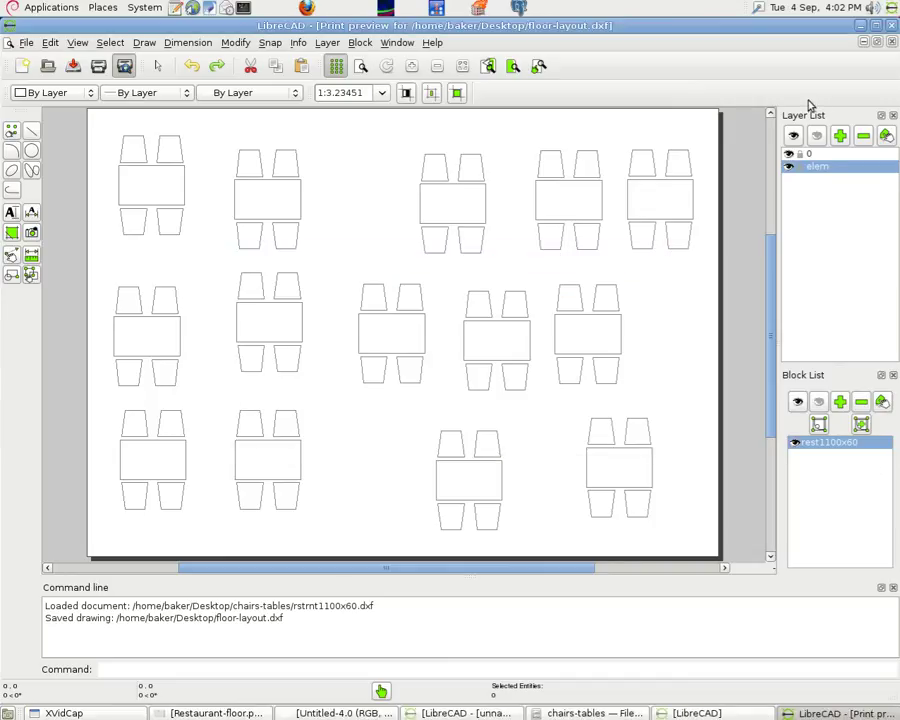
Exit print preview, zoom out, and save a screenshot of the layout as barn2.png
{"action": "left_click", "coordinate": [892, 43]}
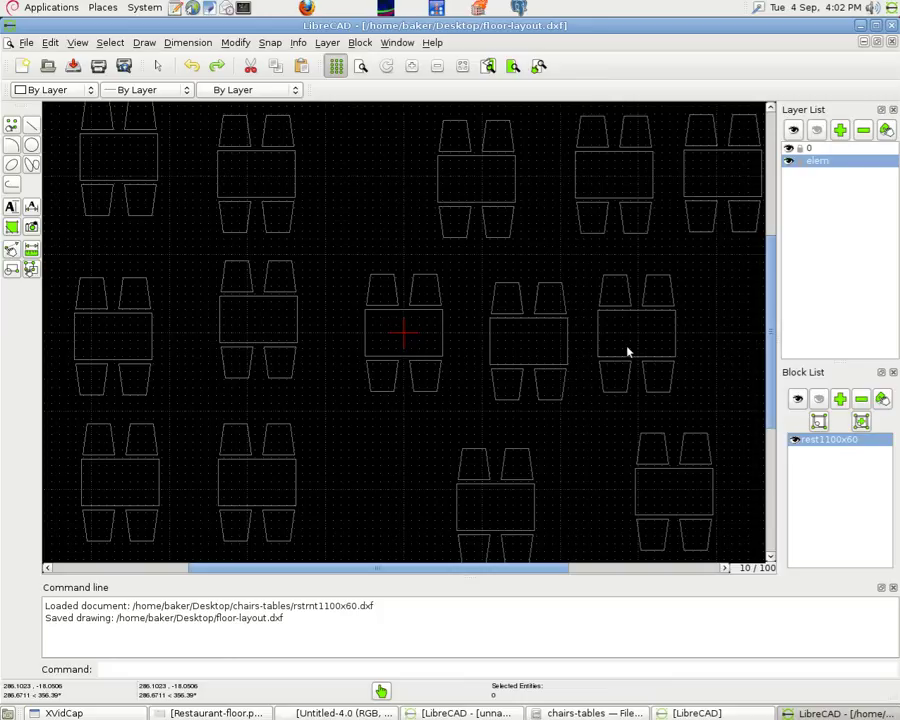
{"action": "key", "text": "minus"}
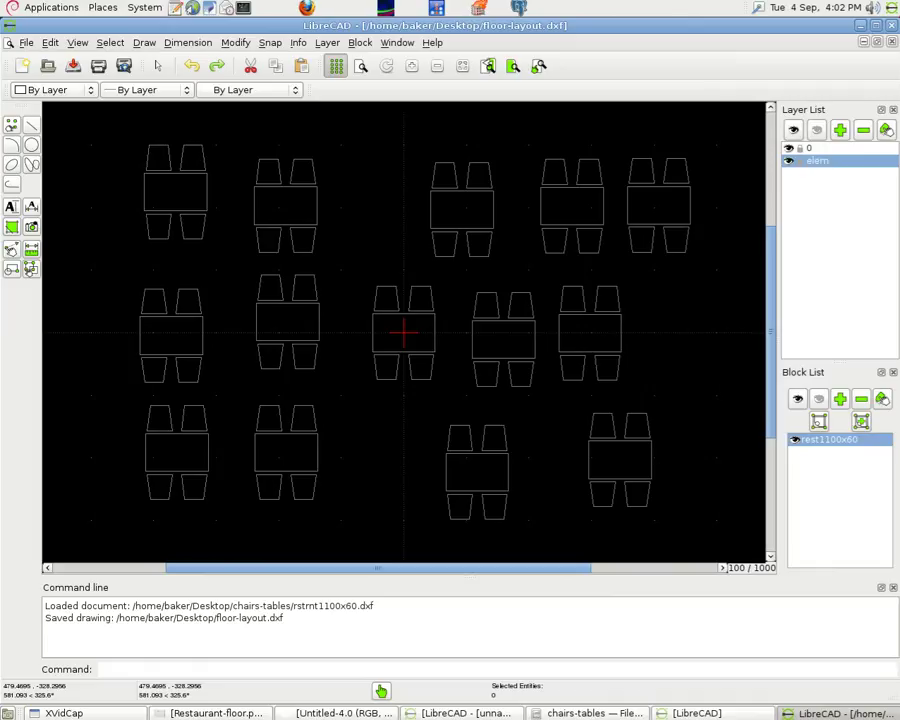
{"action": "key", "text": "Print"}
{"action": "type", "text": "barn2.png"}
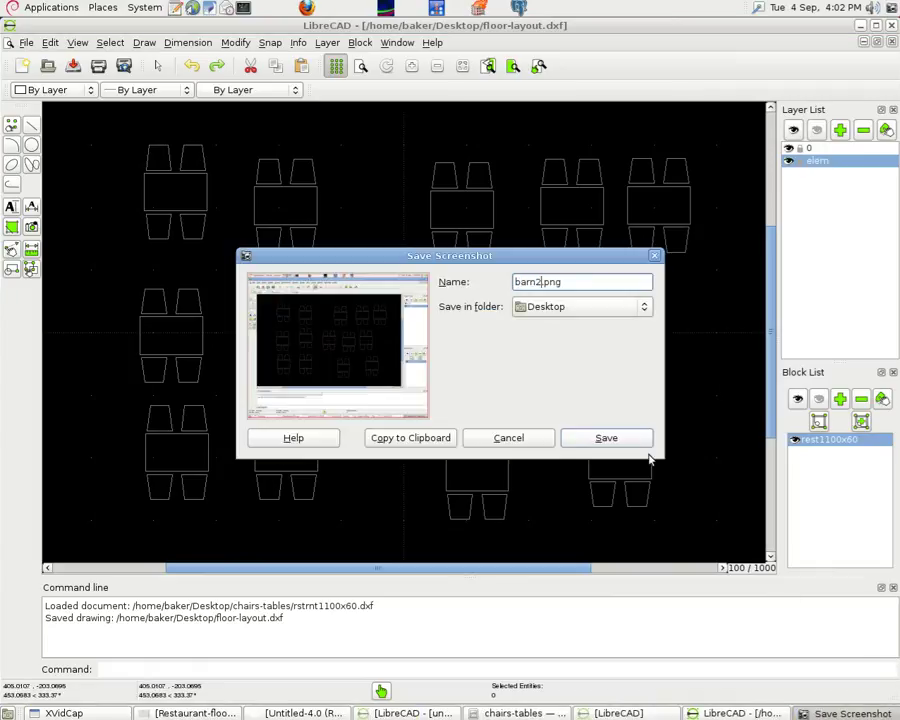
{"action": "left_click", "coordinate": [637, 446]}
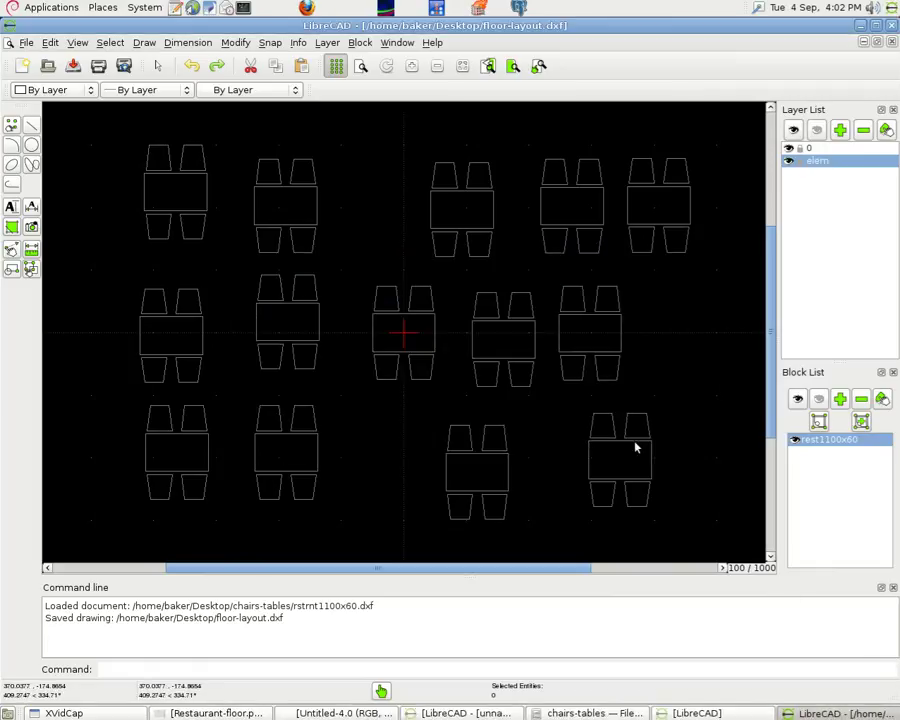
Close the chairs-tables window and move barn2.png and barnfloor.png to the desktop centre
{"action": "left_click", "coordinate": [861, 29]}
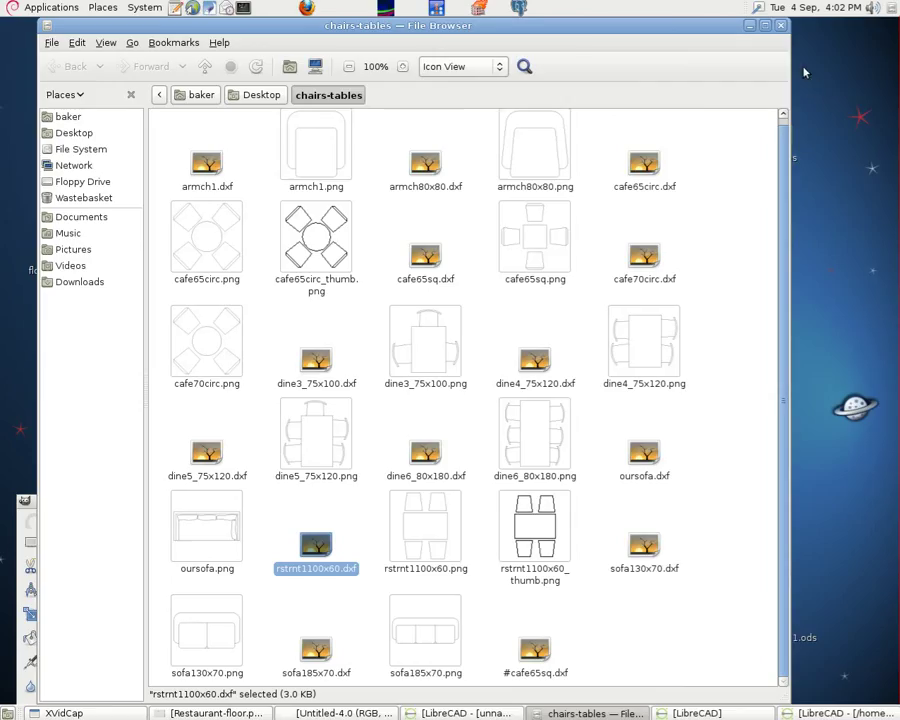
{"action": "left_click", "coordinate": [780, 25]}
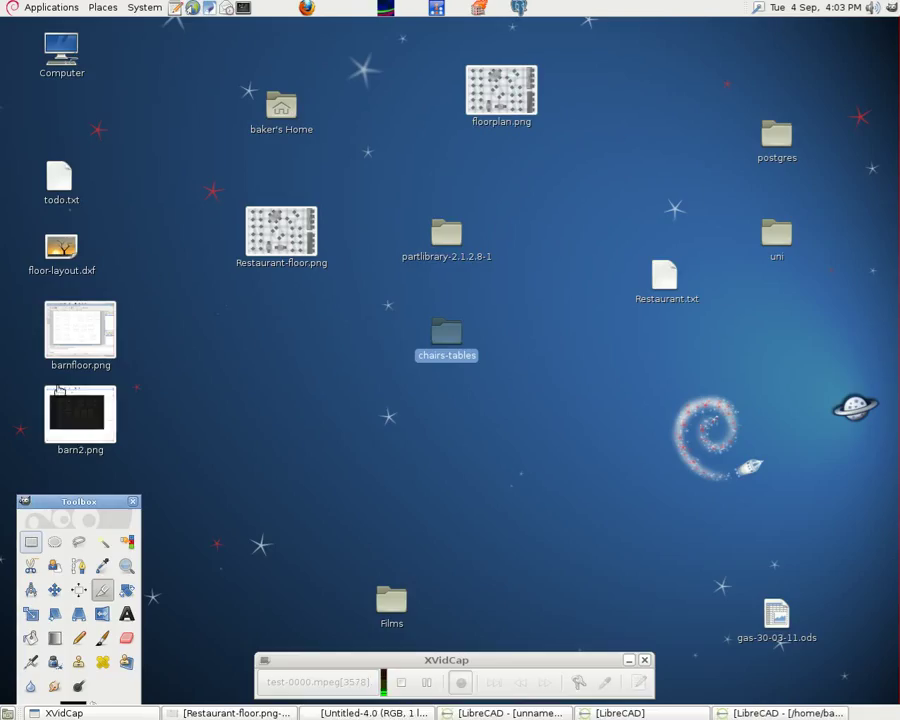
{"action": "left_click_drag", "start_coordinate": [72, 410], "coordinate": [366, 372]}
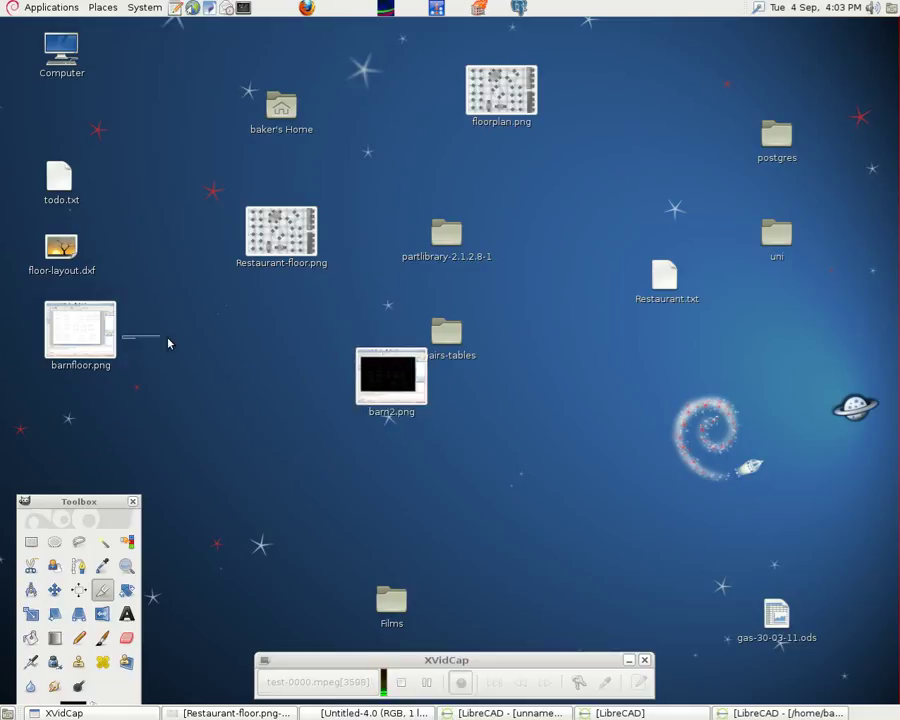
{"action": "left_click_drag", "start_coordinate": [94, 332], "coordinate": [310, 336]}
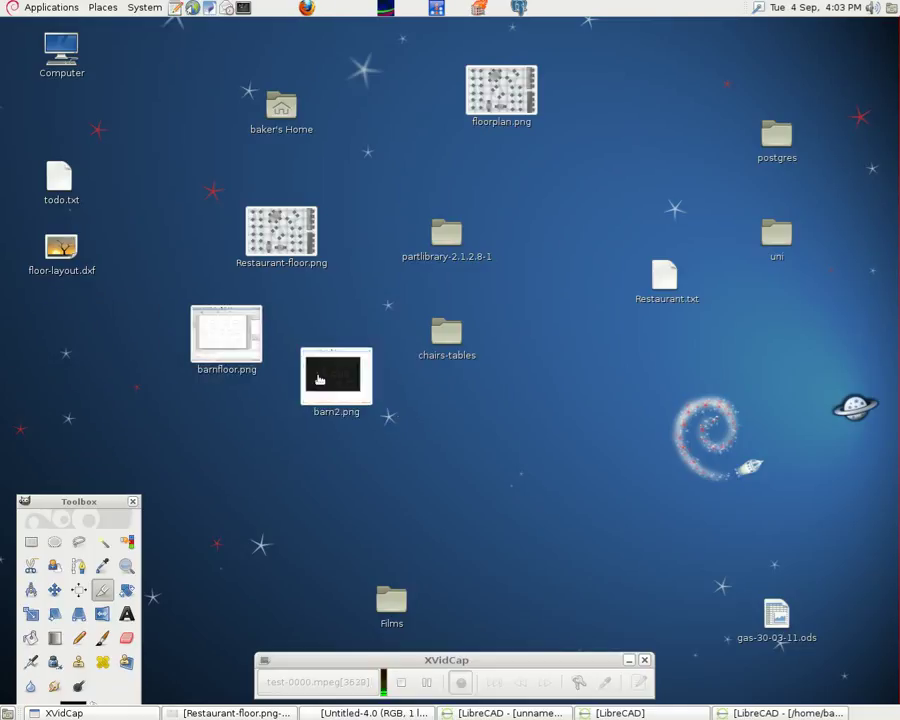
{"action": "right_click", "coordinate": [320, 379]}
Open barn2.png in GIMP, crop it to the 1030x656 table drawing and save it
{"action": "mouse_move", "coordinate": [367, 406]}
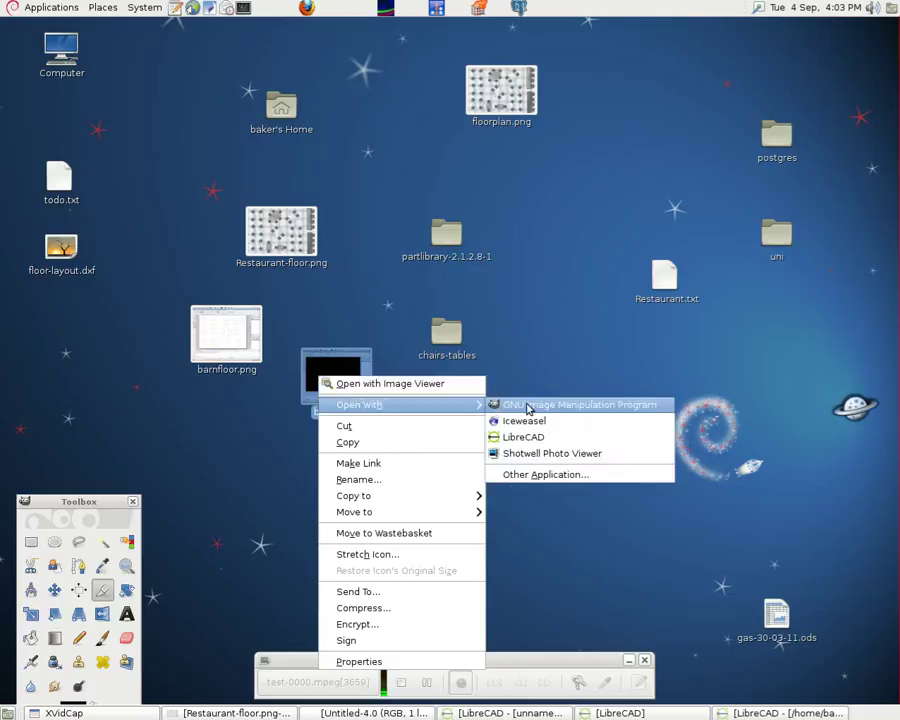
{"action": "left_click", "coordinate": [495, 401]}
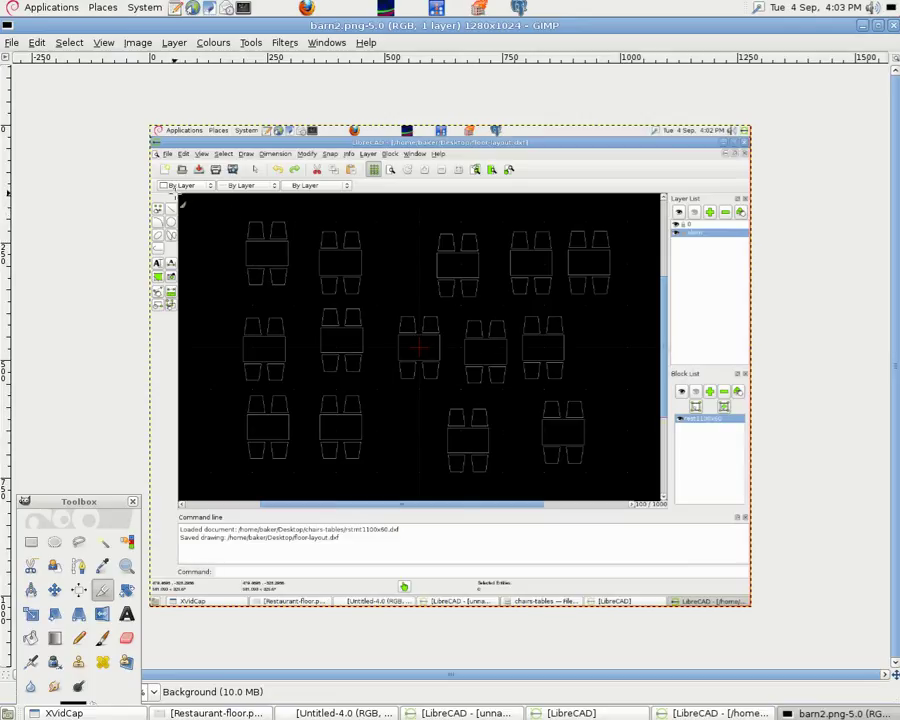
{"action": "left_click_drag", "start_coordinate": [183, 203], "coordinate": [669, 512]}
{"action": "left_click", "coordinate": [458, 361]}
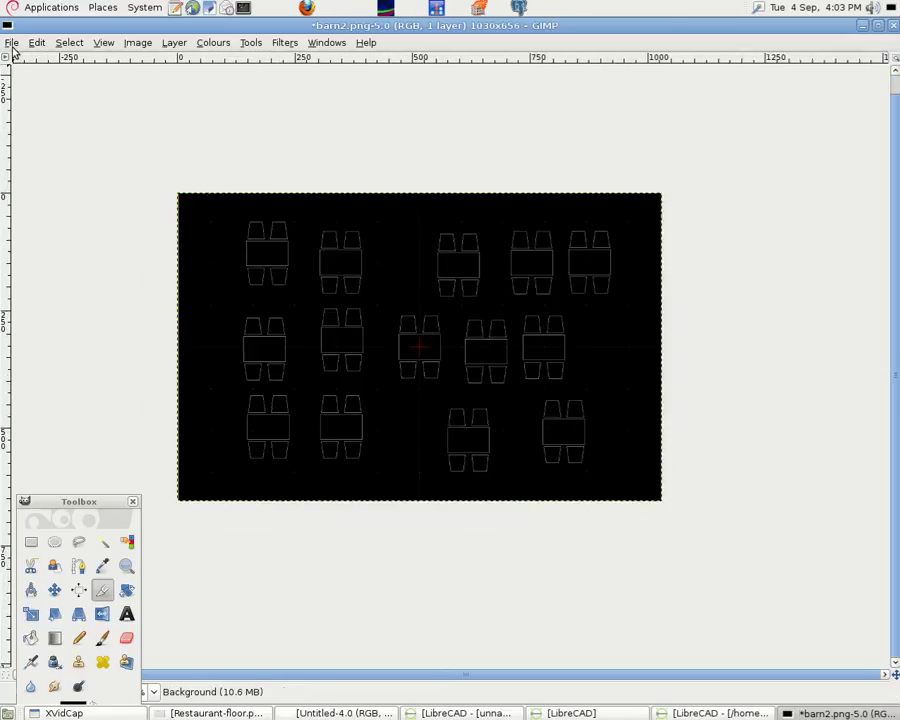
{"action": "left_click", "coordinate": [12, 43]}
{"action": "left_click", "coordinate": [28, 161]}
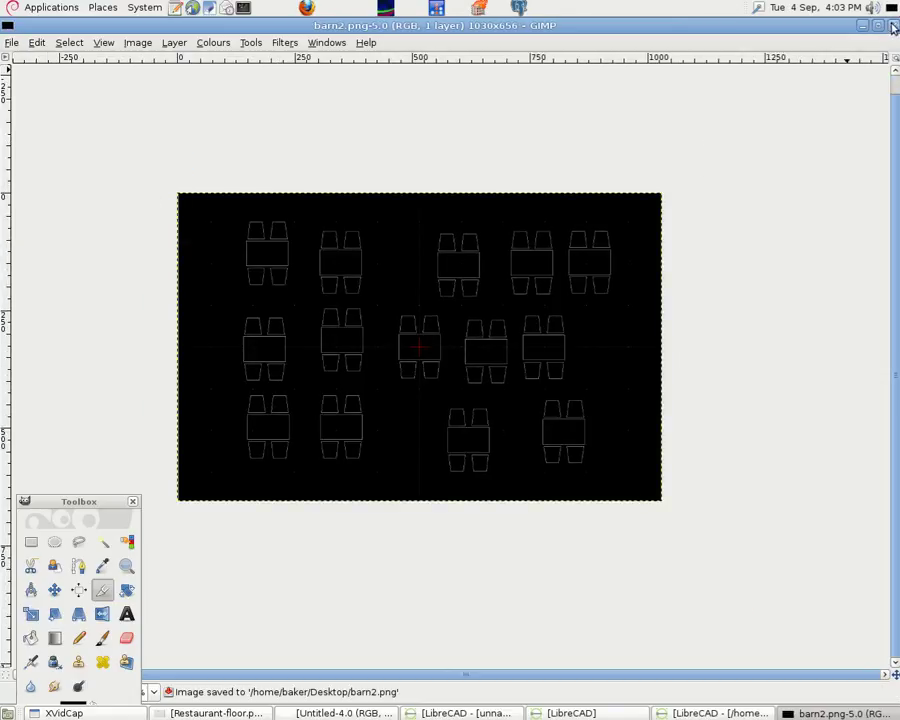
{"action": "key", "text": "ctrl+w"}
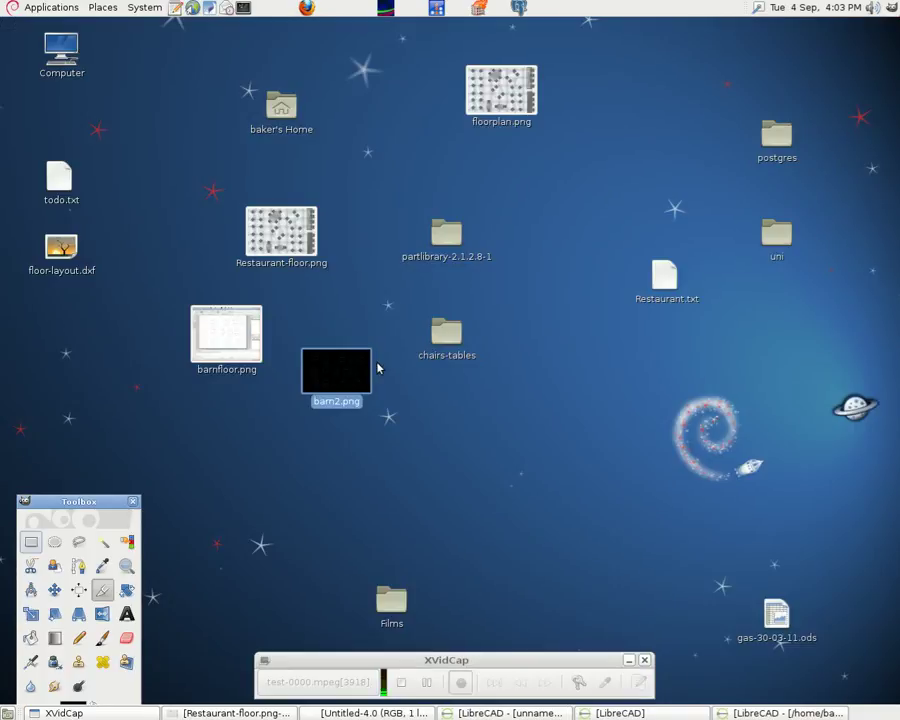
{"action": "key", "text": "Return"}
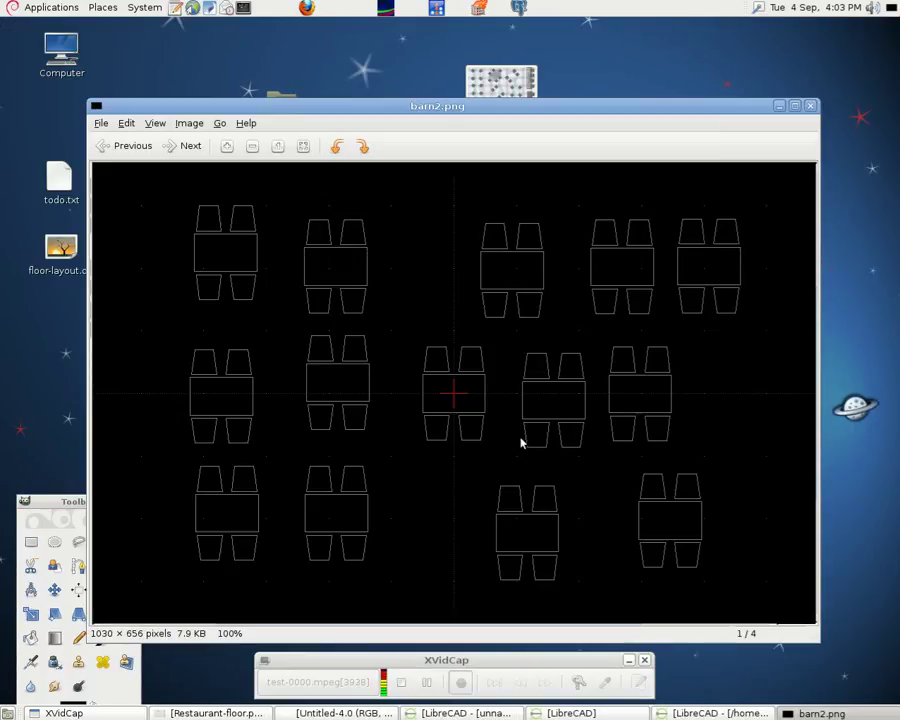
{"action": "key", "text": "alt+F10"}
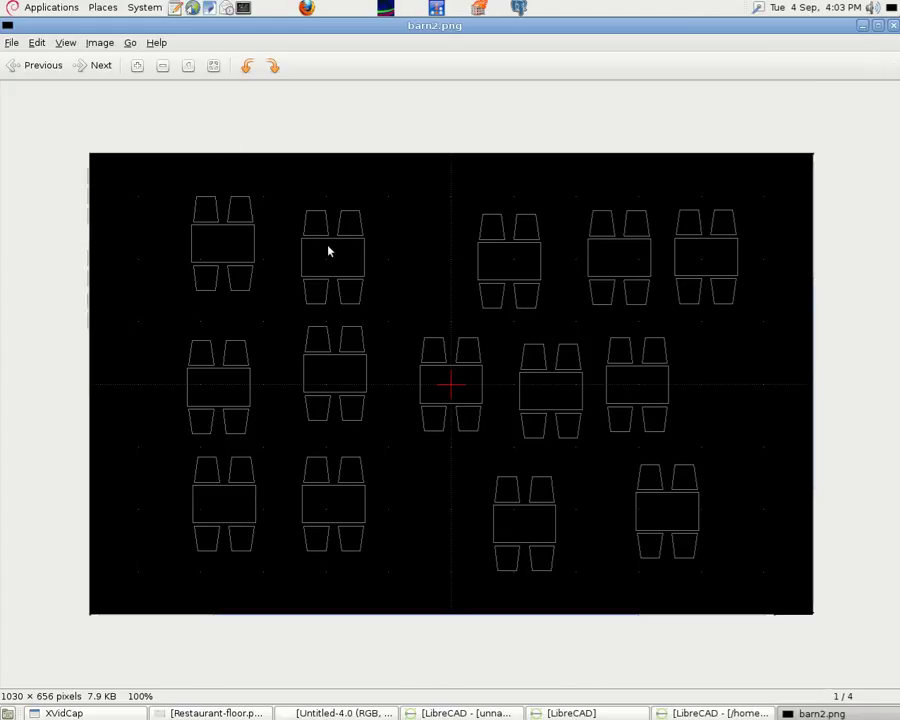
Close the image viewer and reopen barn2.png in a maximised GIMP window
{"action": "key", "text": "ctrl+w"}
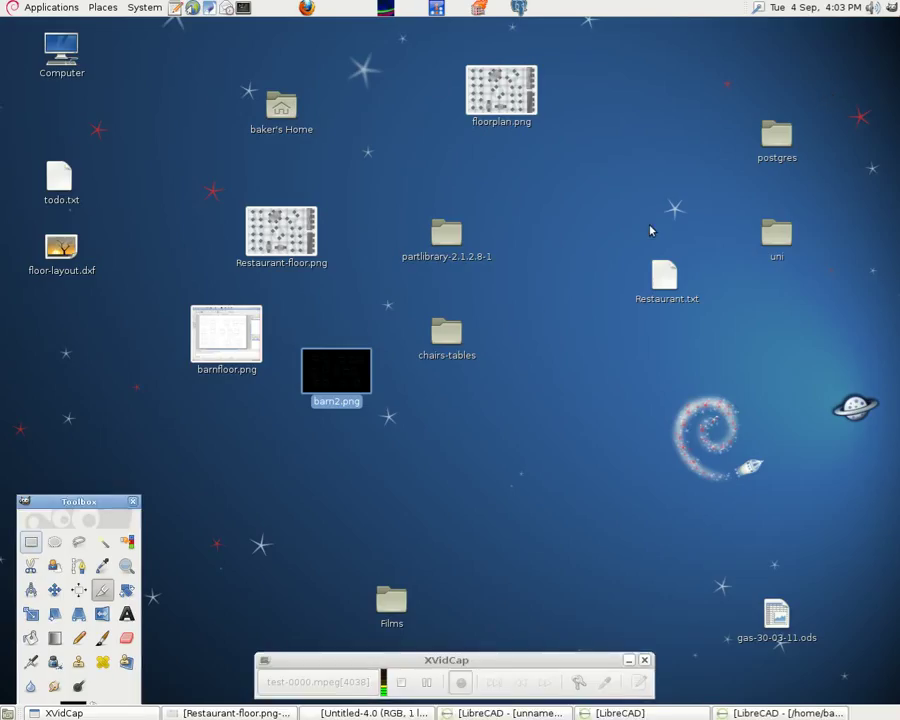
{"action": "right_click", "coordinate": [341, 377]}
{"action": "mouse_move", "coordinate": [394, 400]}
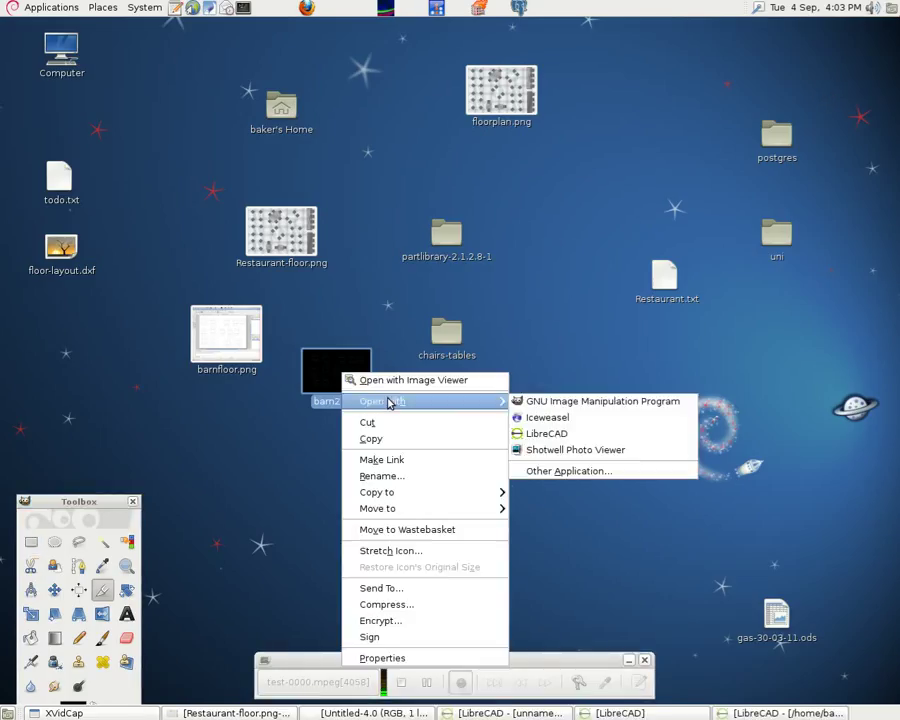
{"action": "left_click", "coordinate": [561, 398]}
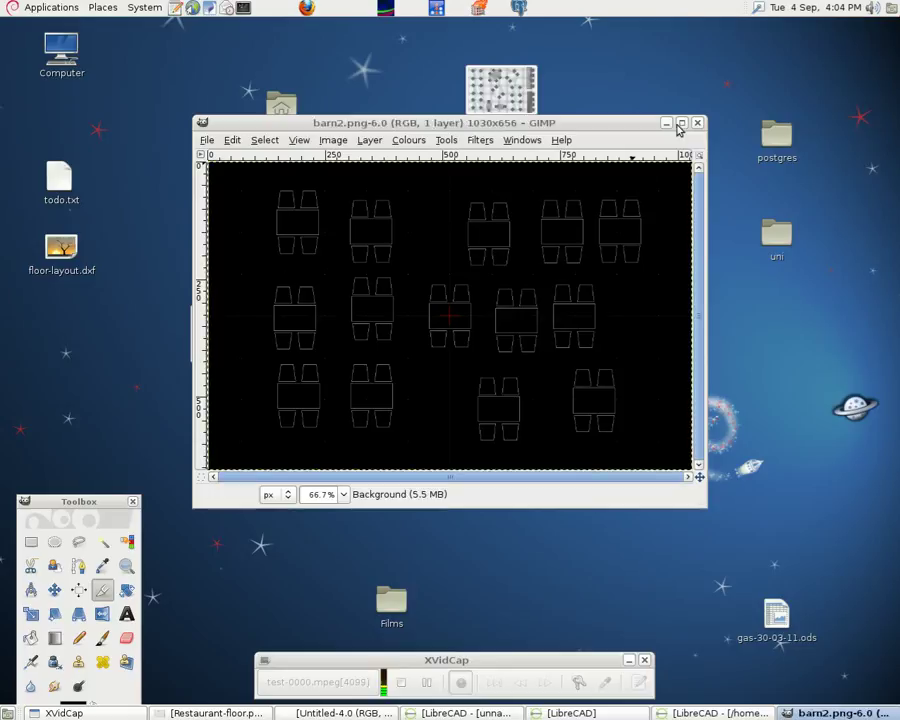
{"action": "left_click", "coordinate": [679, 125]}
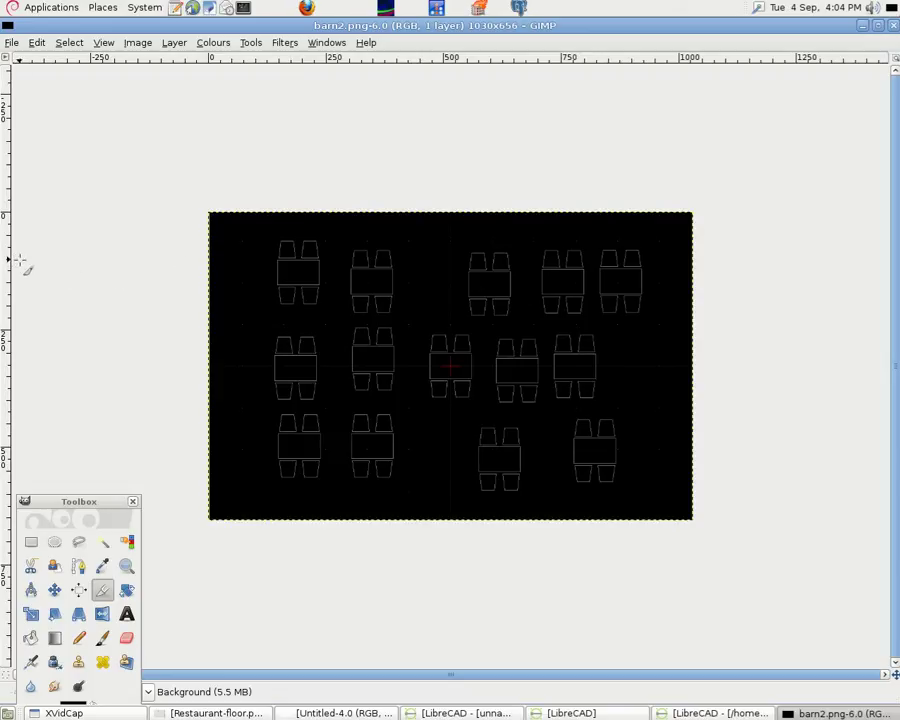
Close GIMP, maximise the uniCenta oPOS window and log in as Administrator
{"action": "left_click", "coordinate": [891, 25]}
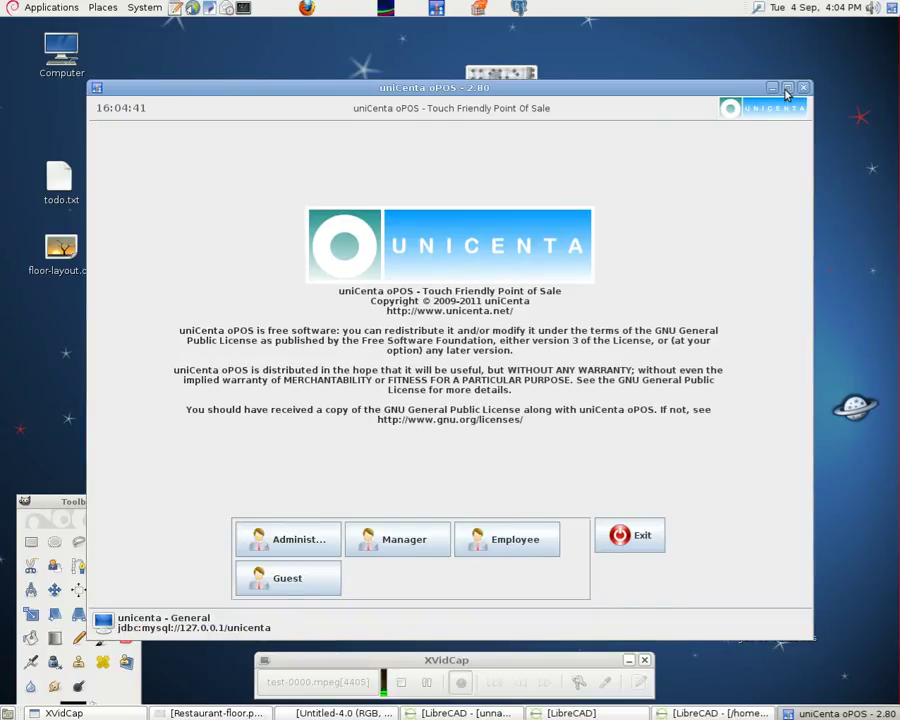
{"action": "left_click", "coordinate": [780, 92]}
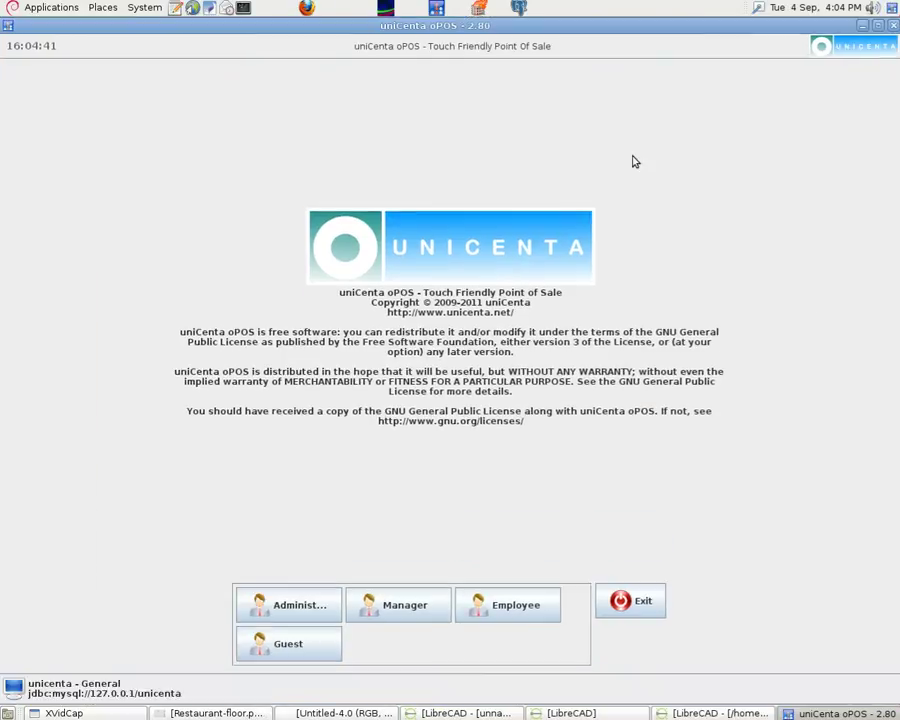
{"action": "left_click", "coordinate": [307, 605]}
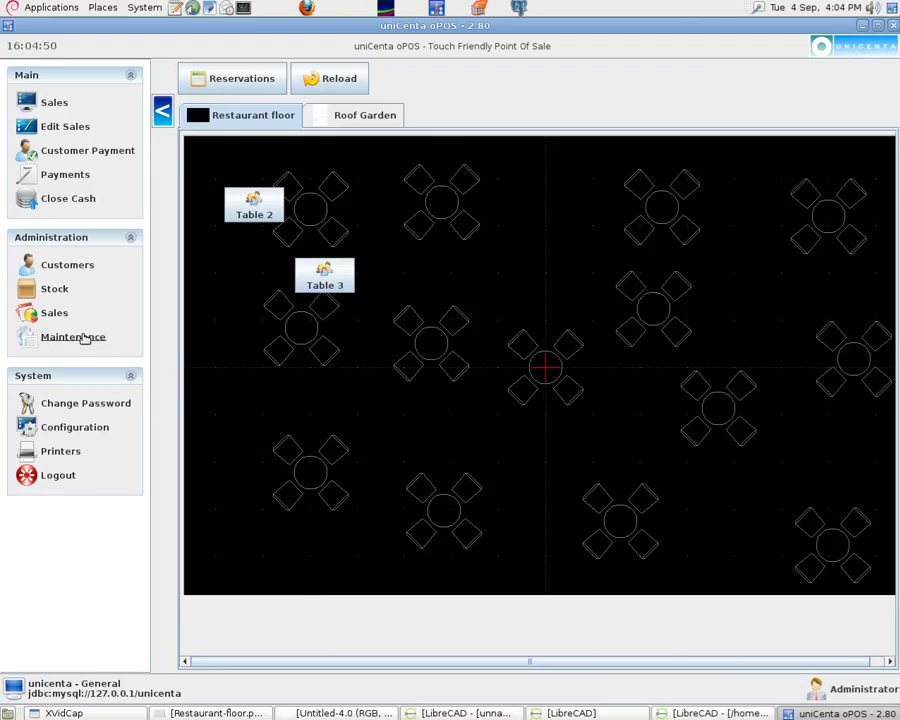
In Maintenance > Floors, create a new floor named Barn2 and save it
{"action": "left_click", "coordinate": [86, 337]}
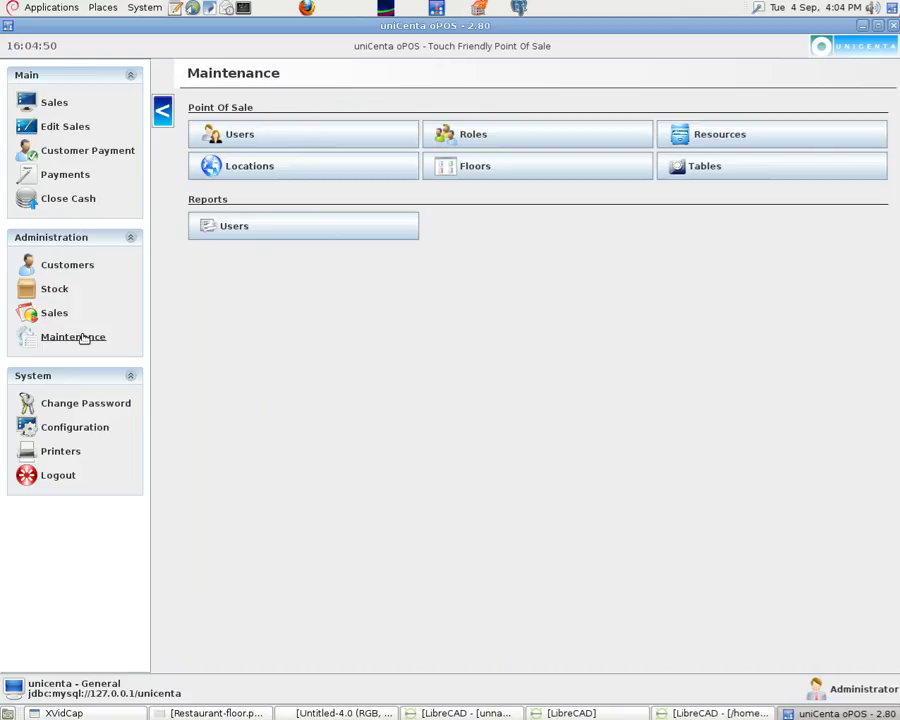
{"action": "left_click", "coordinate": [511, 170]}
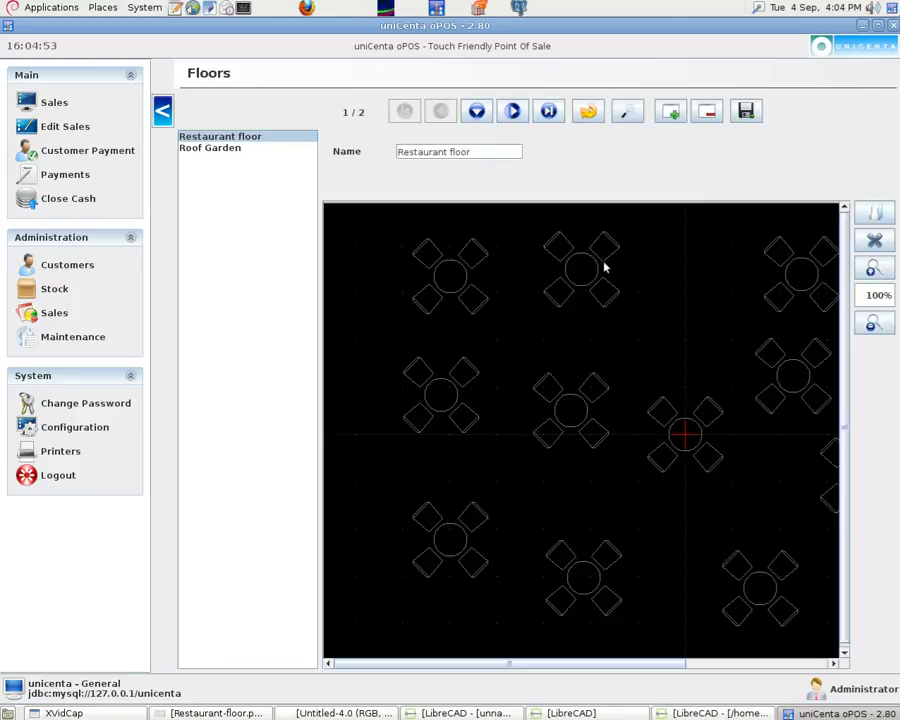
{"action": "left_click", "coordinate": [672, 112]}
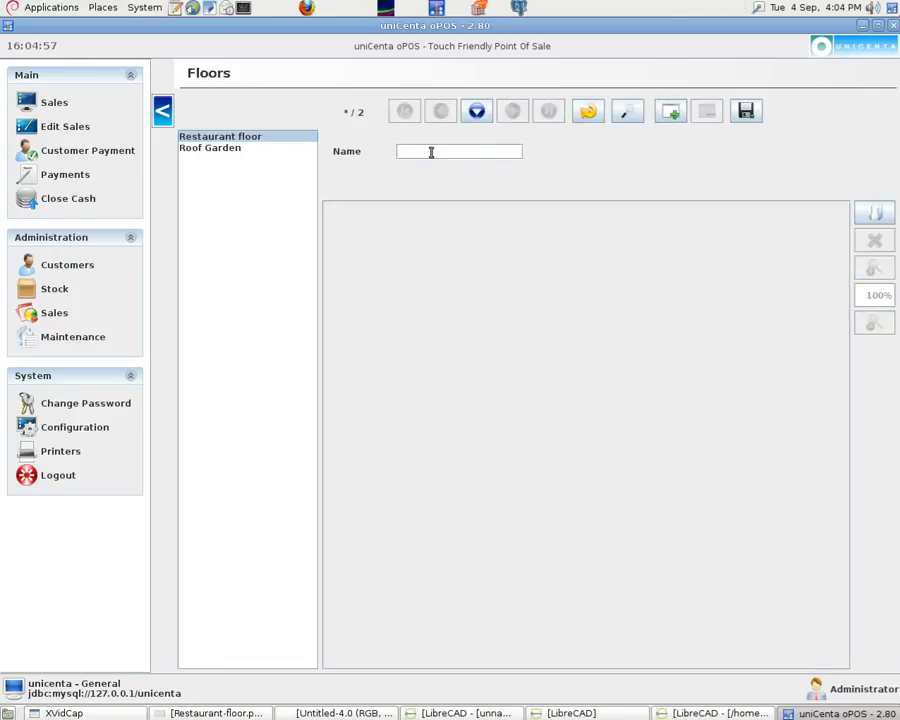
{"action": "type", "text": "Barn2"}
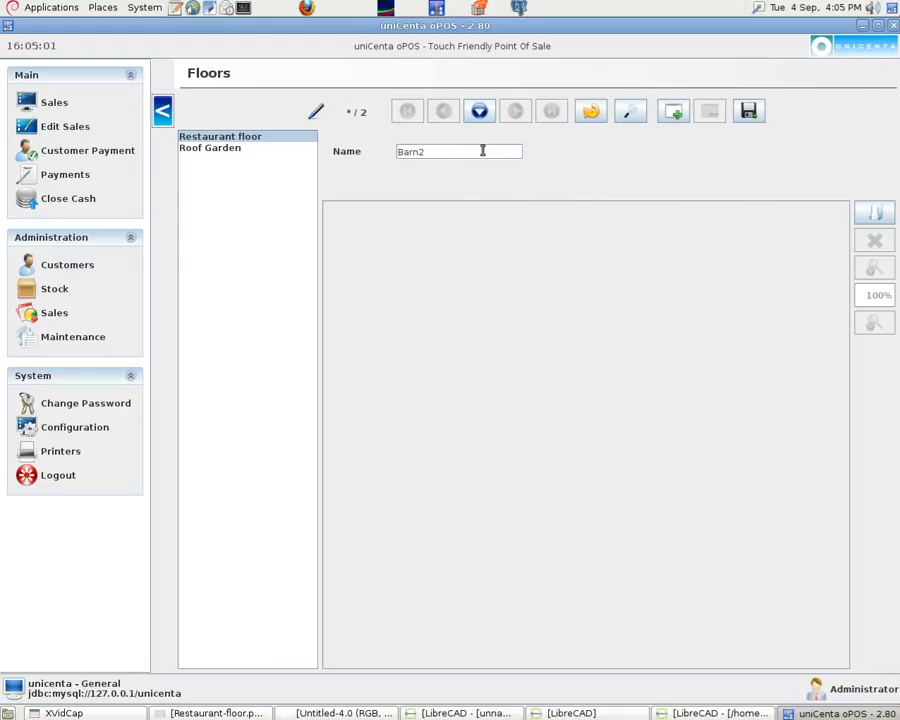
{"action": "left_click", "coordinate": [748, 111]}
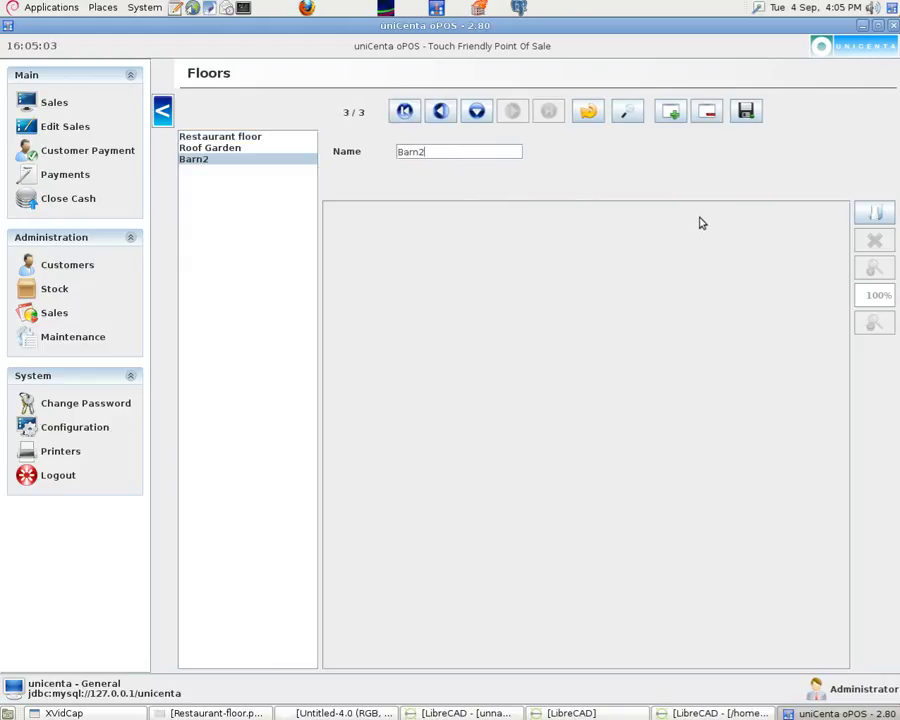
Try deleting the Roof Garden floor, dismissing the cannot-move and save-changes notices
{"action": "left_click", "coordinate": [244, 149]}
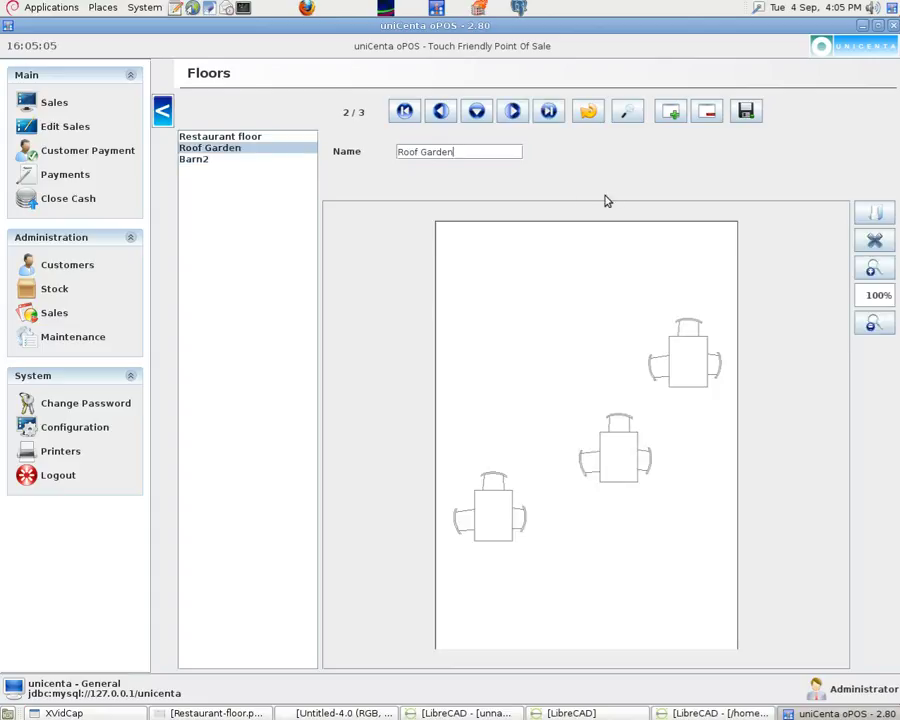
{"action": "left_click", "coordinate": [708, 111]}
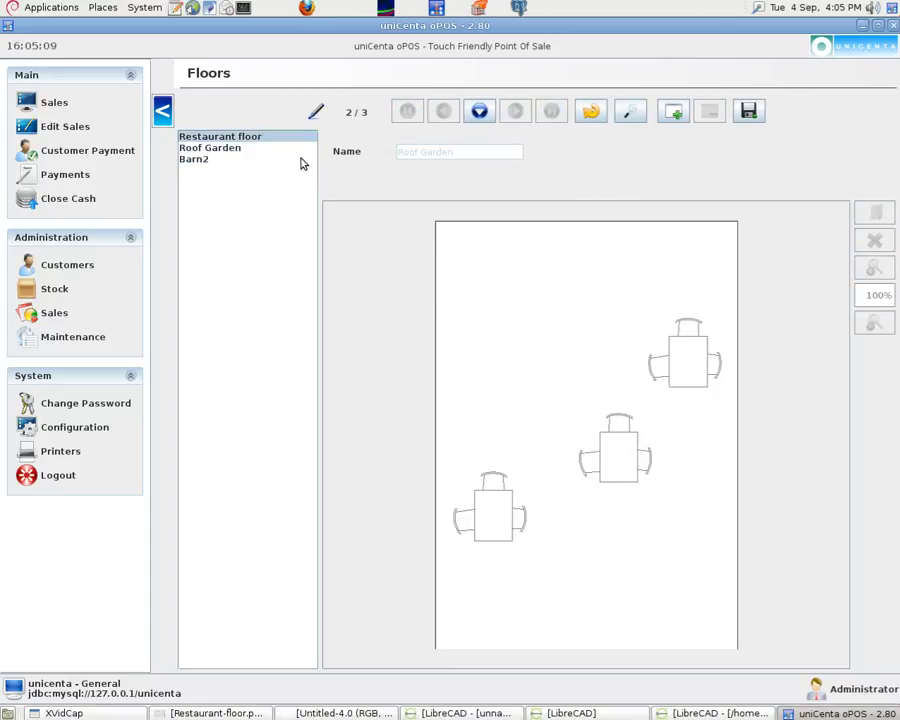
{"action": "left_click", "coordinate": [258, 138]}
{"action": "left_click", "coordinate": [512, 405]}
{"action": "left_click", "coordinate": [82, 337]}
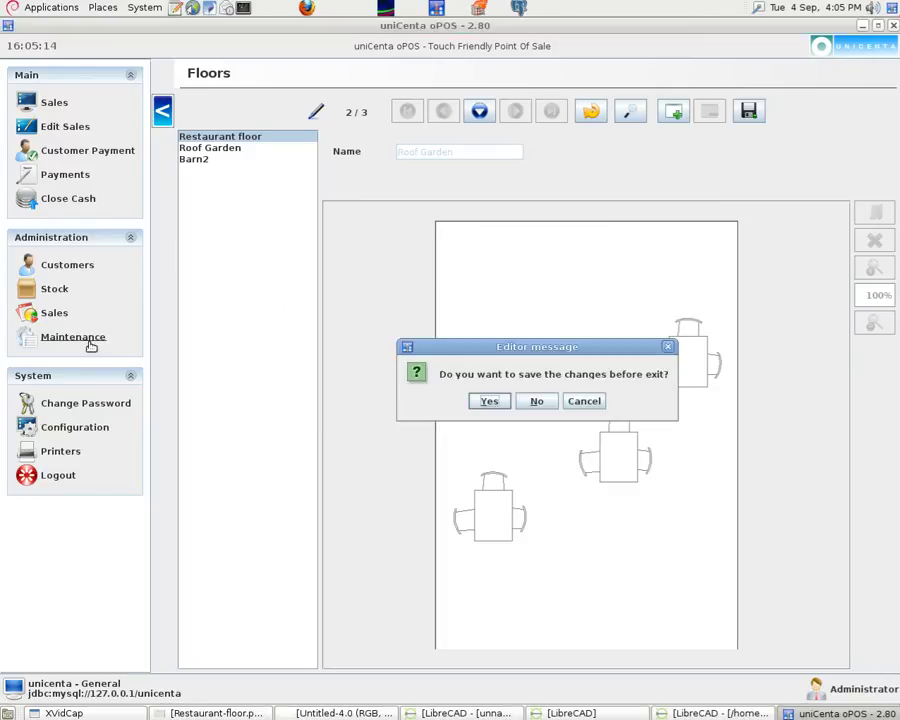
{"action": "left_click", "coordinate": [500, 403]}
{"action": "left_click", "coordinate": [500, 406]}
Retry saving the Barn2 floor, then leave the Floors editor discarding unsaved changes
{"action": "left_click", "coordinate": [198, 161]}
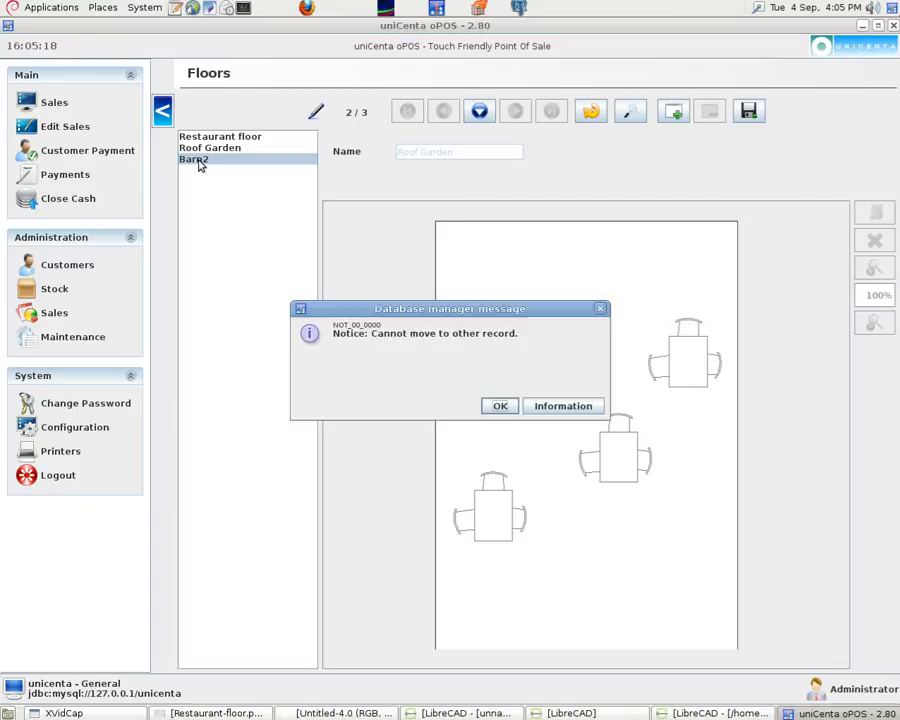
{"action": "left_click", "coordinate": [500, 408]}
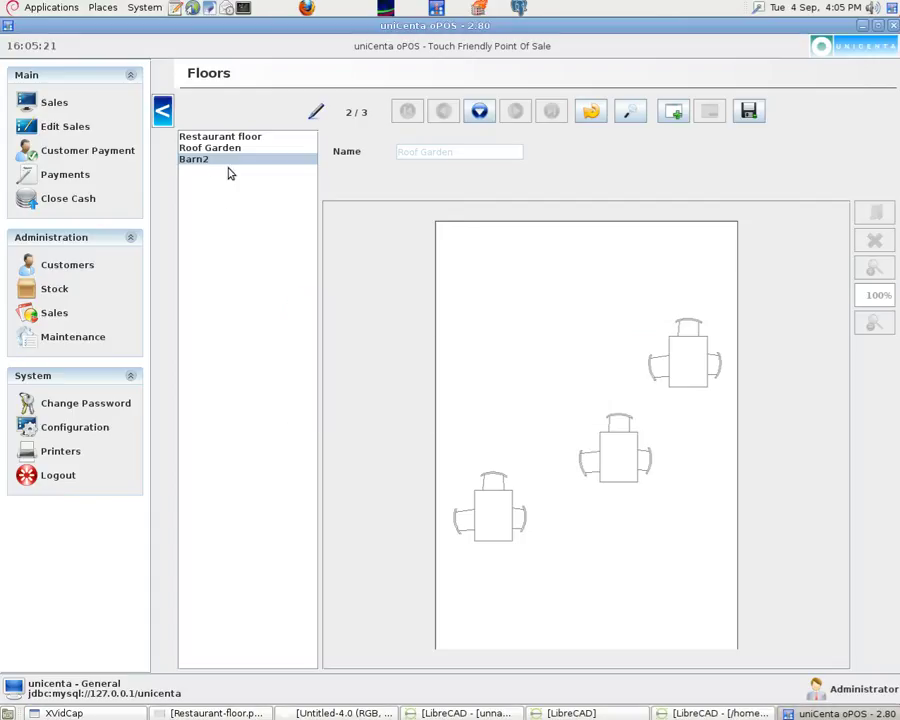
{"action": "left_click", "coordinate": [749, 111]}
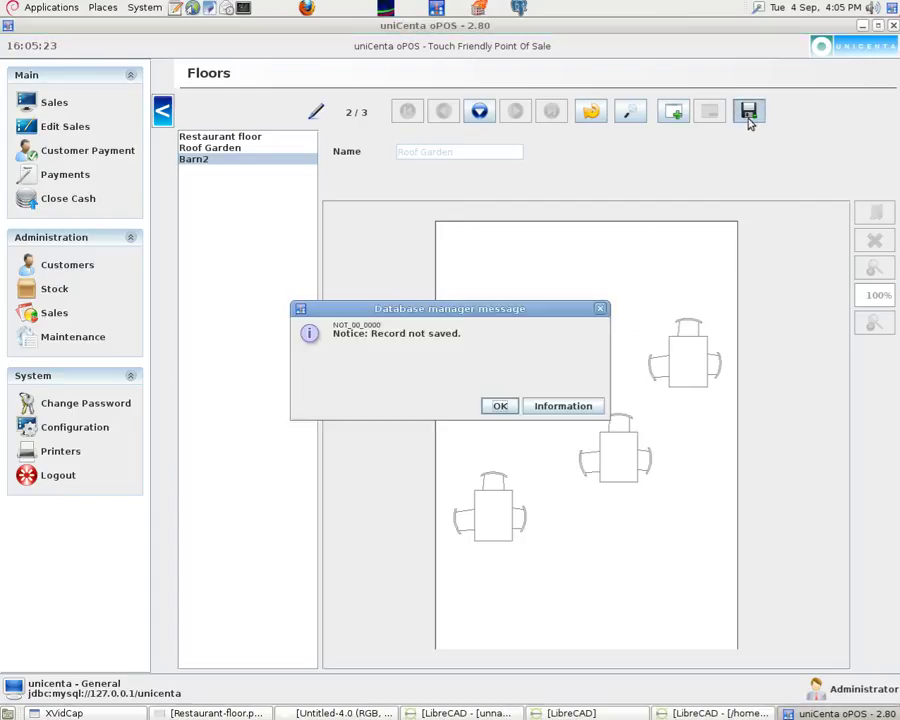
{"action": "left_click", "coordinate": [500, 406]}
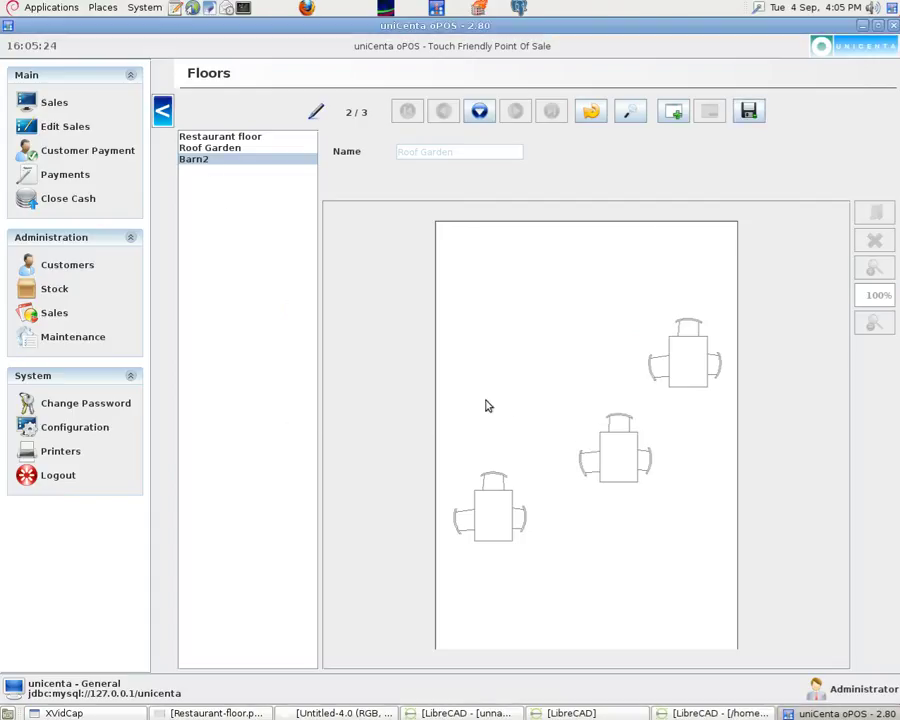
{"action": "left_click", "coordinate": [56, 337]}
{"action": "left_click", "coordinate": [533, 404]}
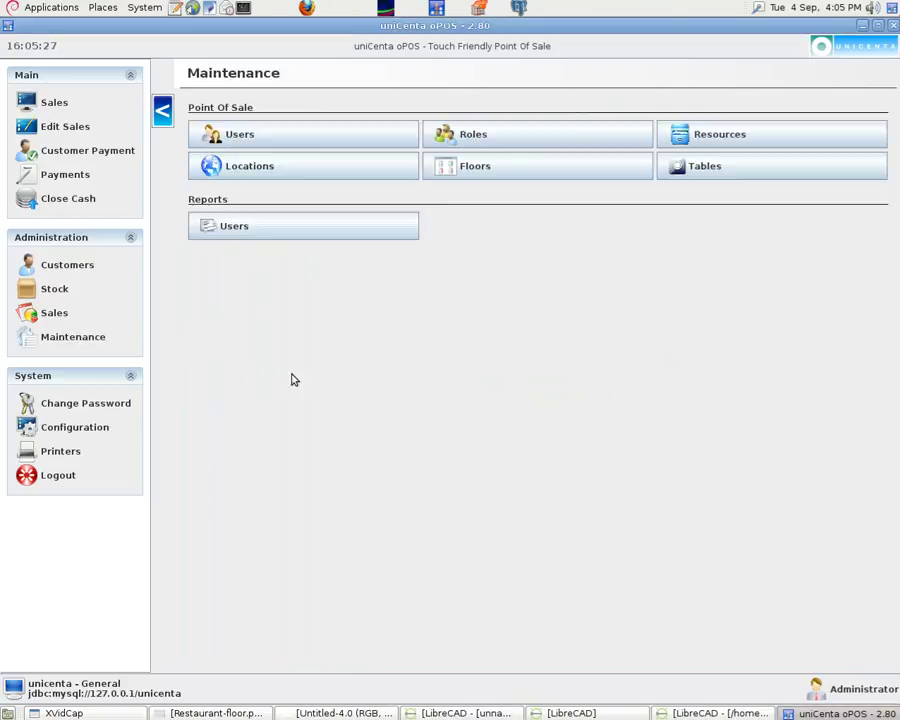
Reopen Floors, select Barn2 and load barn2.png from the Desktop as its image
{"action": "left_click", "coordinate": [554, 169]}
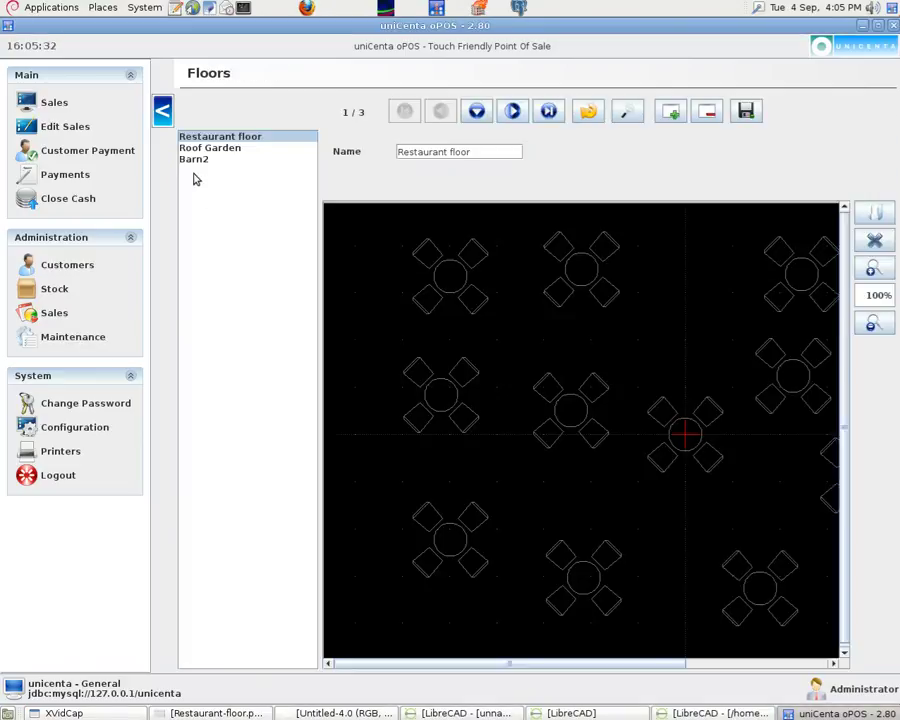
{"action": "left_click", "coordinate": [193, 159]}
{"action": "left_click", "coordinate": [868, 215]}
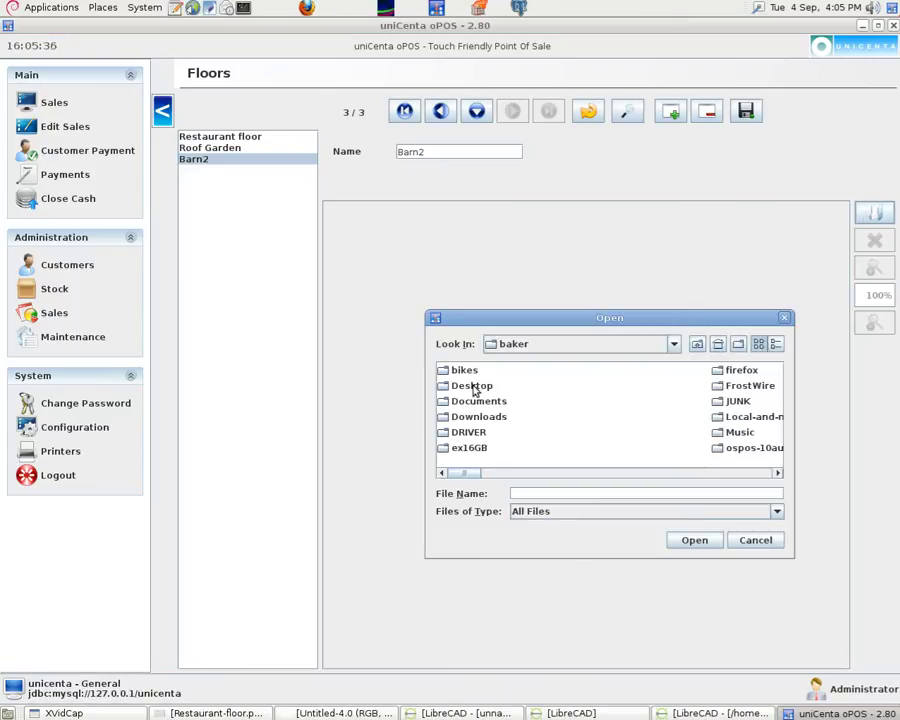
{"action": "double_click", "coordinate": [472, 386]}
{"action": "left_click", "coordinate": [600, 371]}
{"action": "left_click", "coordinate": [713, 543]}
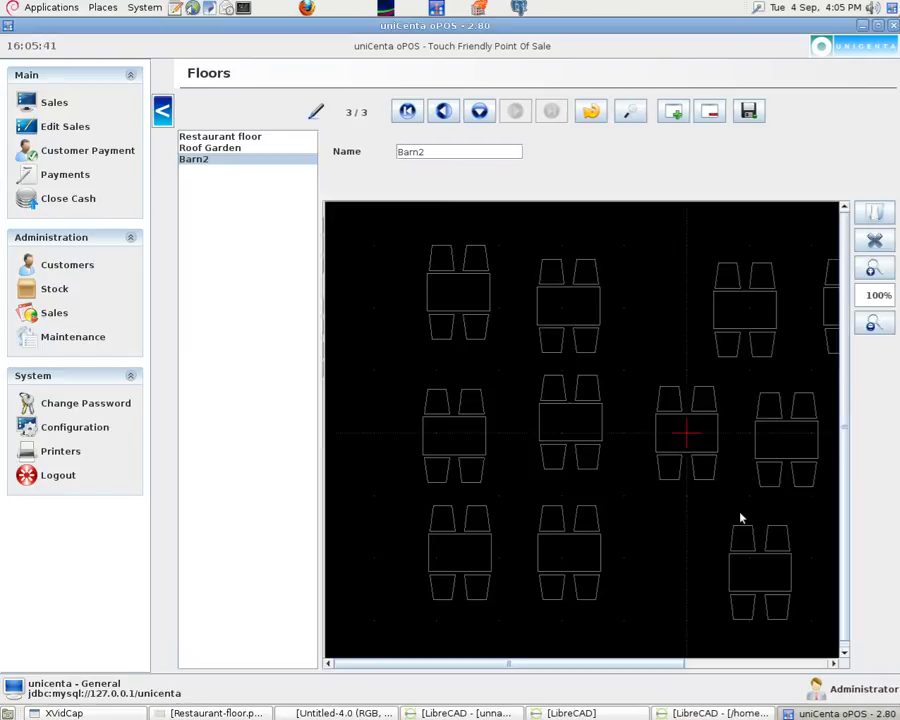
{"action": "left_click_drag", "start_coordinate": [619, 663], "coordinate": [672, 668]}
Load barnfloor.png as the Barn2 floor image instead
{"action": "left_click", "coordinate": [875, 212]}
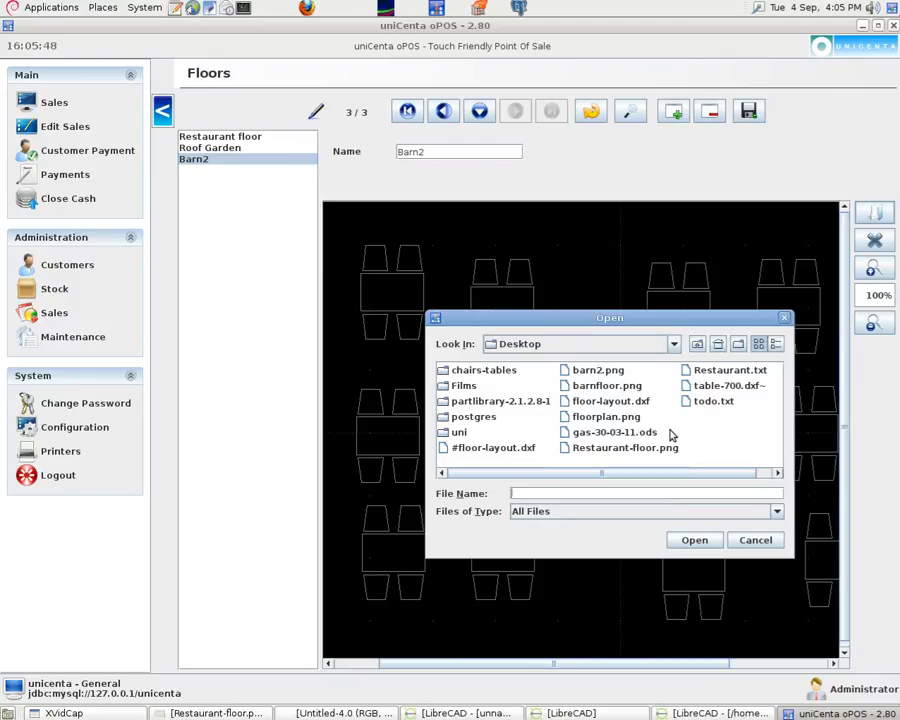
{"action": "double_click", "coordinate": [629, 388]}
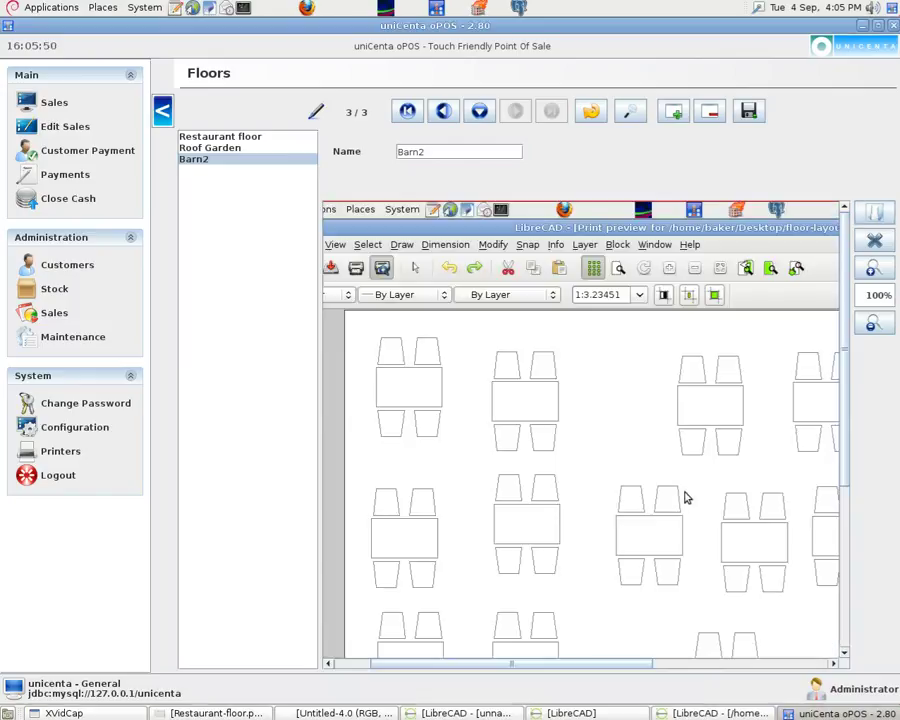
{"action": "left_click_drag", "start_coordinate": [583, 665], "coordinate": [536, 660]}
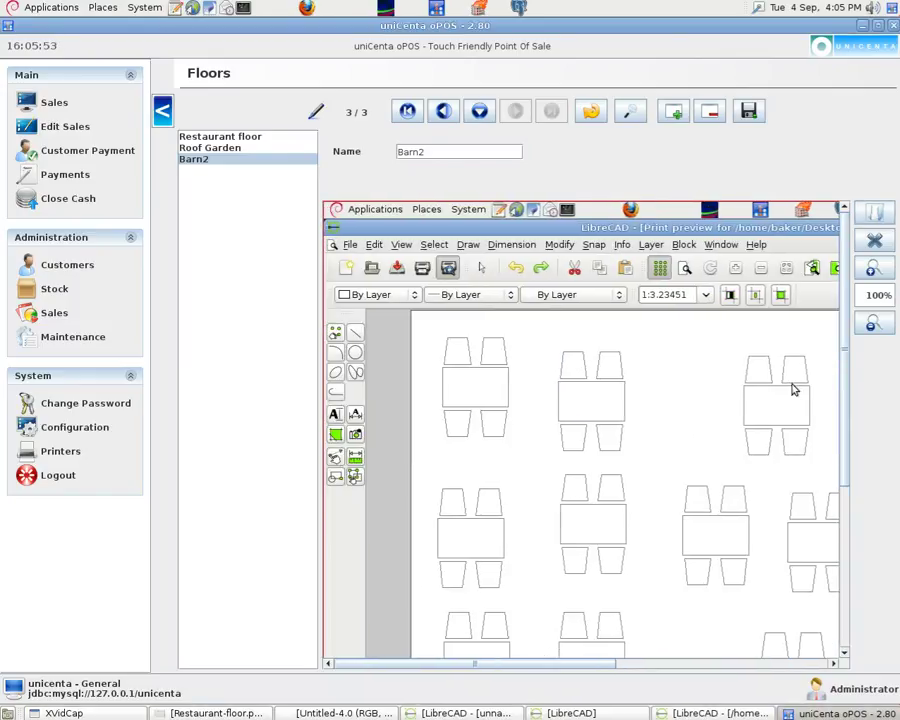
Switch the floor image back to barn2.png and save the Barn2 floor
{"action": "left_click", "coordinate": [869, 215]}
{"action": "left_click", "coordinate": [612, 372]}
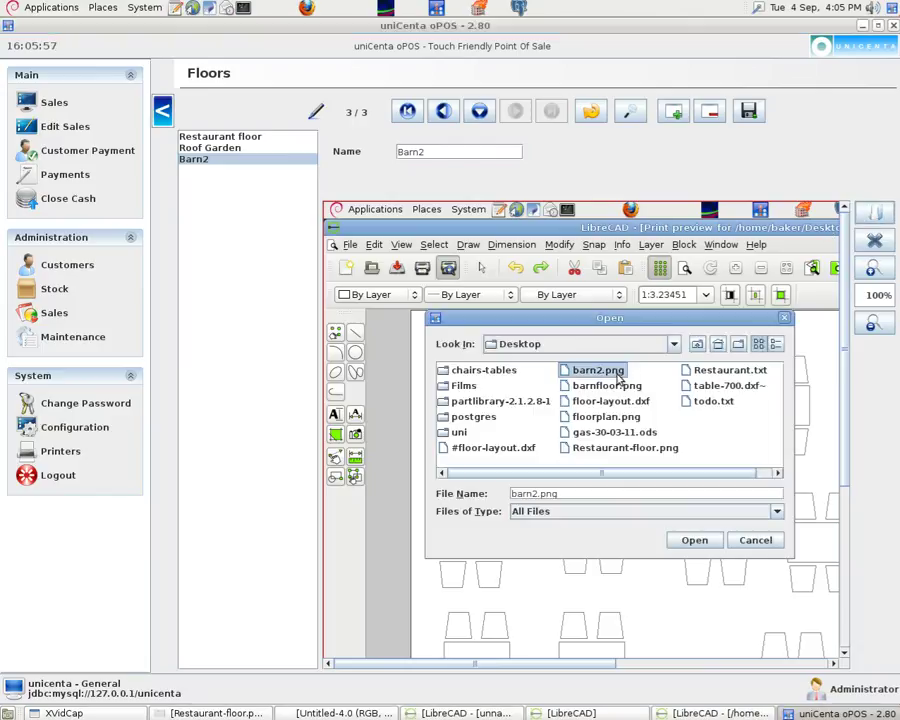
{"action": "left_click", "coordinate": [694, 540]}
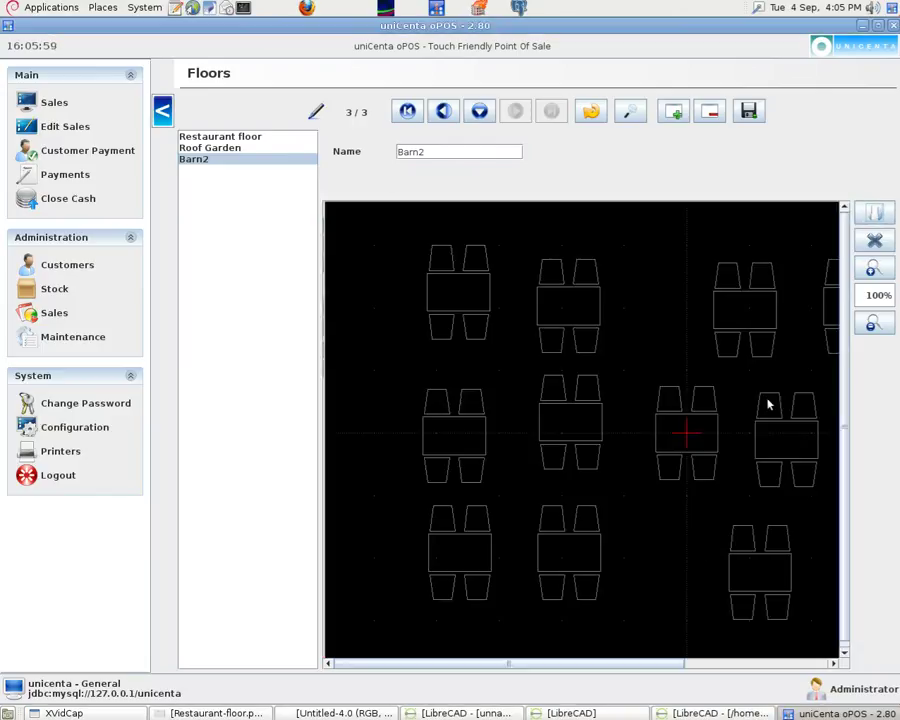
{"action": "left_click", "coordinate": [749, 112]}
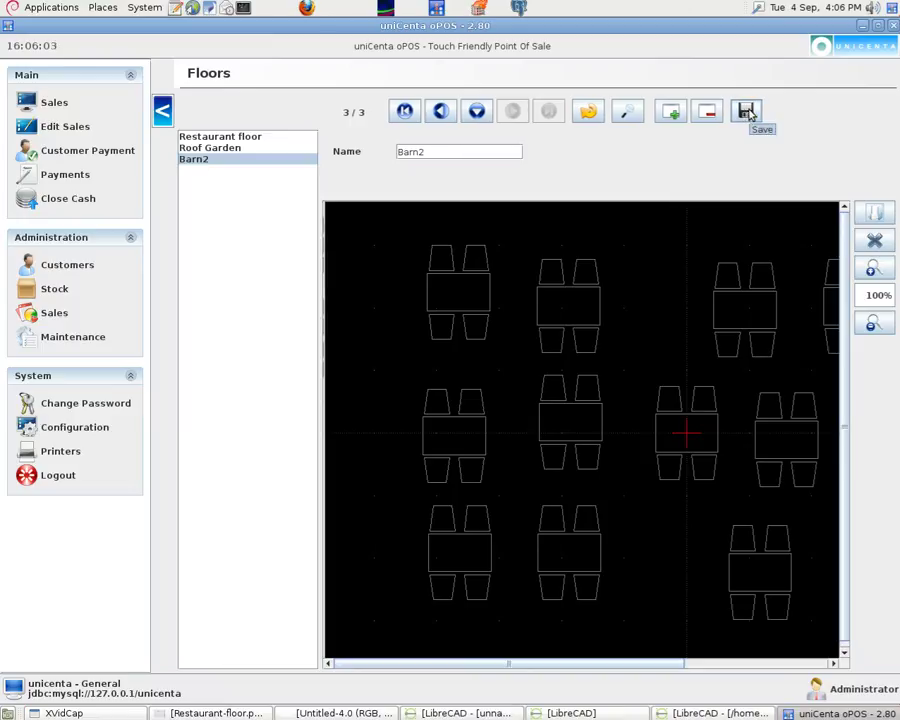
In the Tables editor, move Table 1 to Barn2, changing across 150 to 180 and down 100 to 80
{"action": "left_click", "coordinate": [73, 338]}
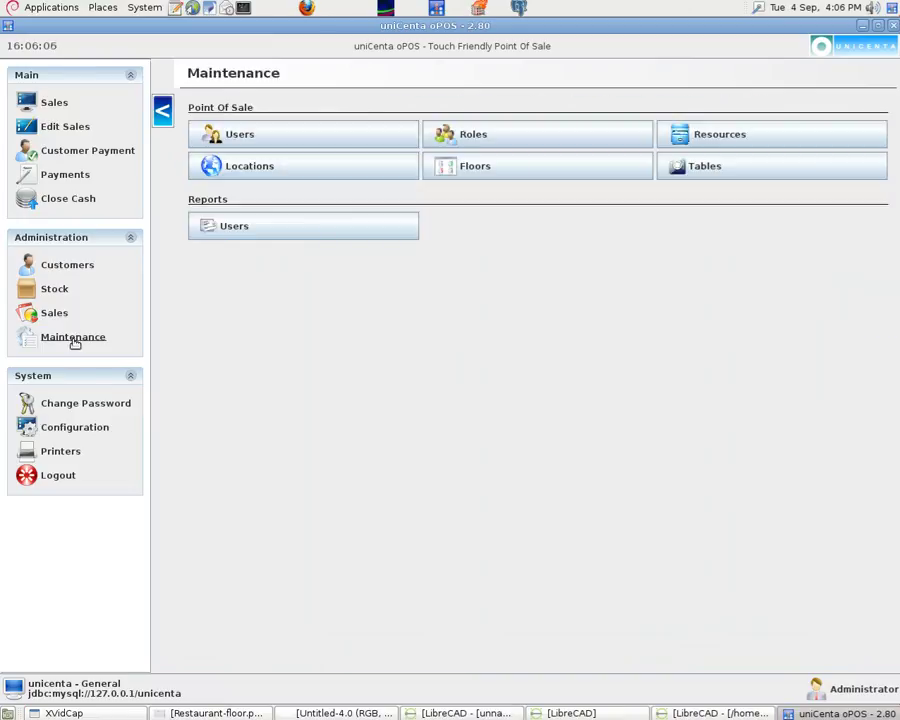
{"action": "left_click", "coordinate": [697, 172]}
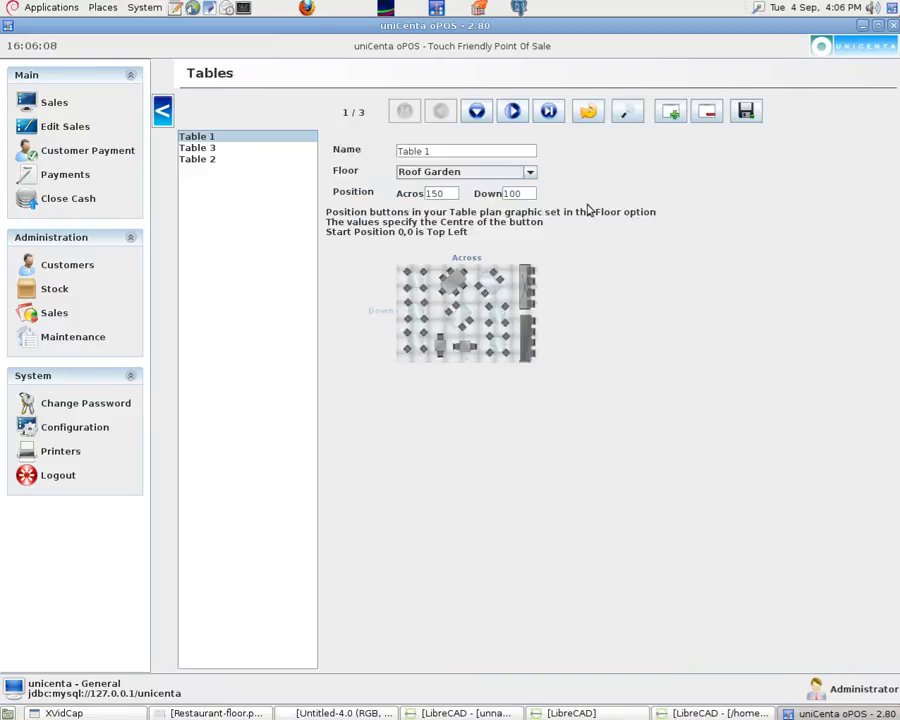
{"action": "left_click", "coordinate": [530, 177]}
{"action": "left_click", "coordinate": [462, 184]}
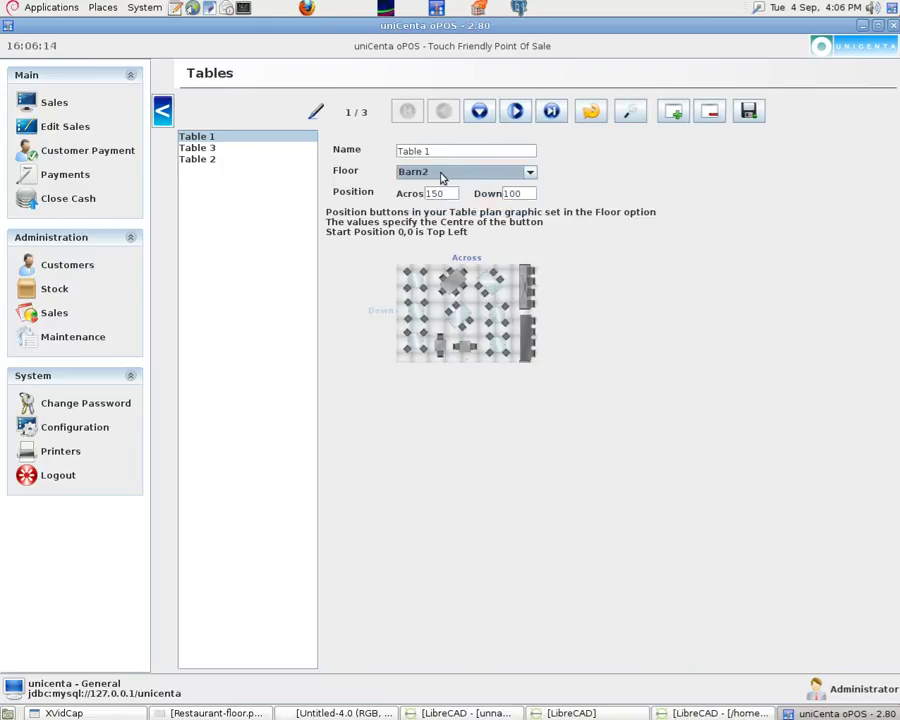
{"action": "left_click", "coordinate": [447, 175]}
{"action": "left_click", "coordinate": [447, 175]}
{"action": "left_click_drag", "start_coordinate": [447, 194], "coordinate": [421, 199]}
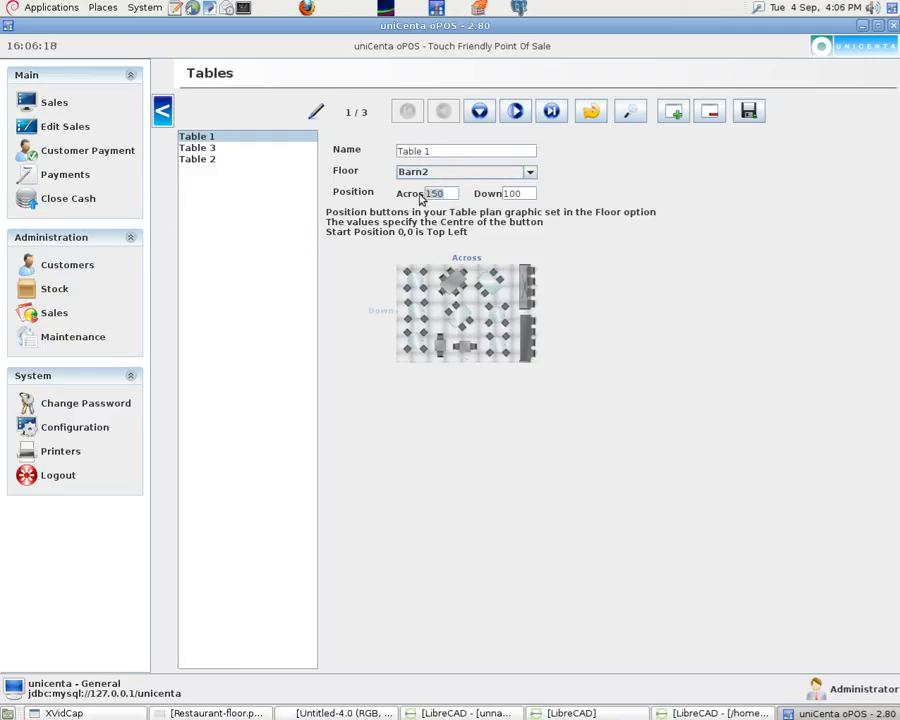
{"action": "type", "text": "1"}
{"action": "left_click_drag", "start_coordinate": [530, 194], "coordinate": [503, 198]}
{"action": "type", "text": "80"}
{"action": "left_click", "coordinate": [756, 112]}
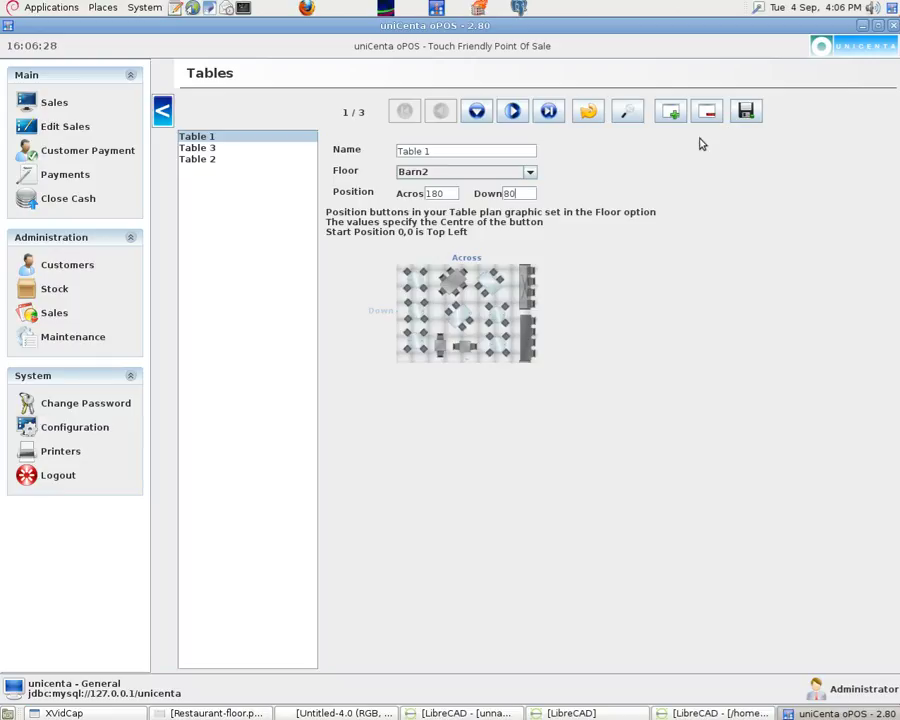
Delete the old Table 2 record and save the deletion
{"action": "left_click", "coordinate": [207, 150]}
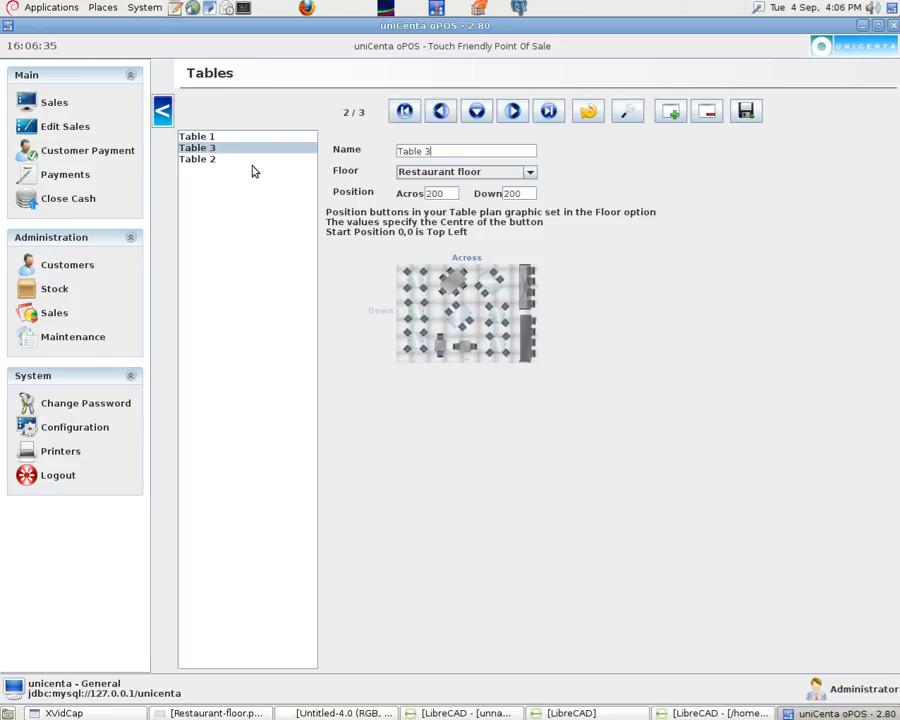
{"action": "left_click", "coordinate": [221, 160]}
{"action": "left_click", "coordinate": [706, 113]}
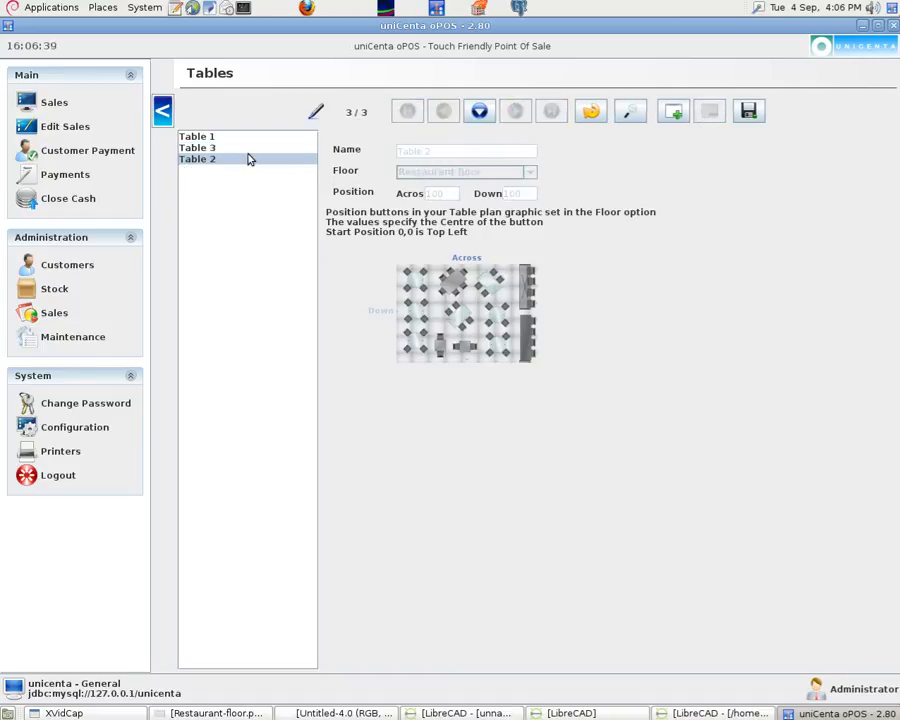
{"action": "left_click", "coordinate": [749, 112]}
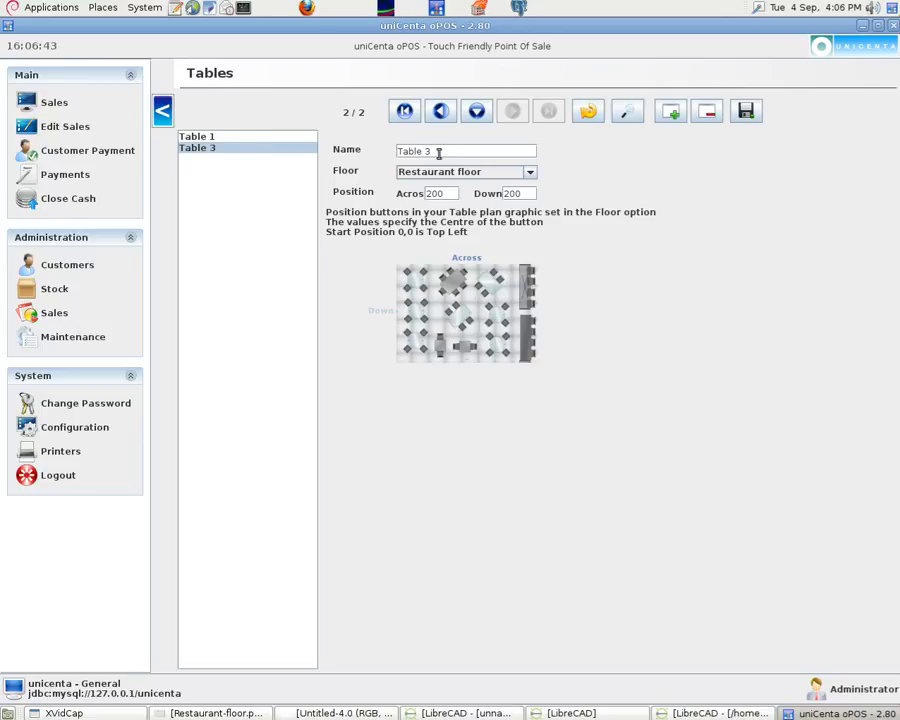
Rename Table 3 to Table 2, place it on Barn2 at 350 across, 350 down, save, and log out
{"action": "key", "text": "BackSpace"}
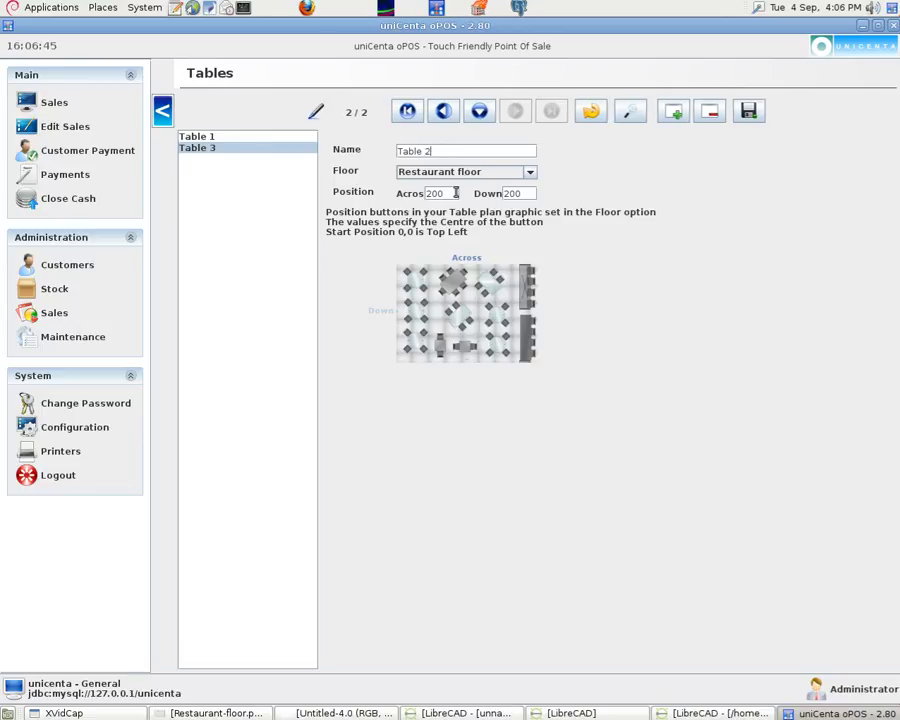
{"action": "left_click", "coordinate": [526, 172]}
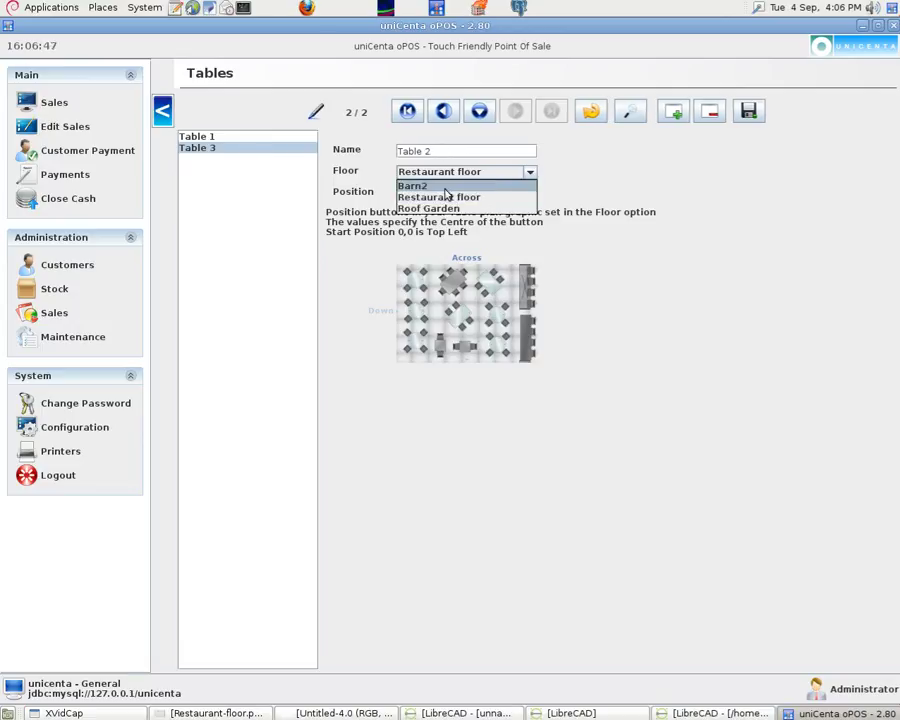
{"action": "left_click", "coordinate": [480, 186]}
{"action": "left_click", "coordinate": [450, 173]}
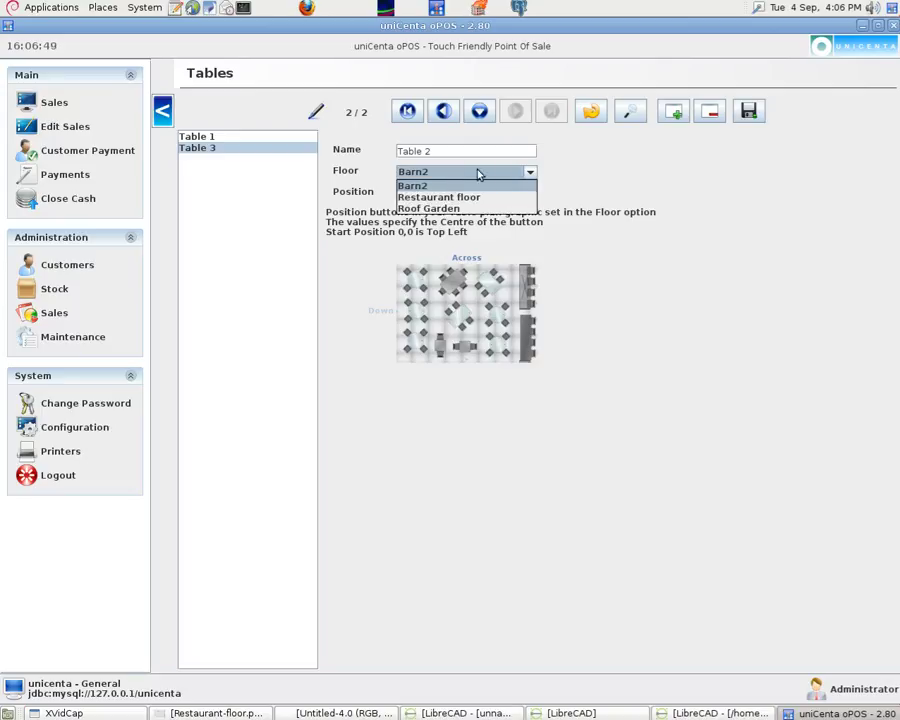
{"action": "left_click", "coordinate": [495, 175]}
{"action": "left_click", "coordinate": [452, 193]}
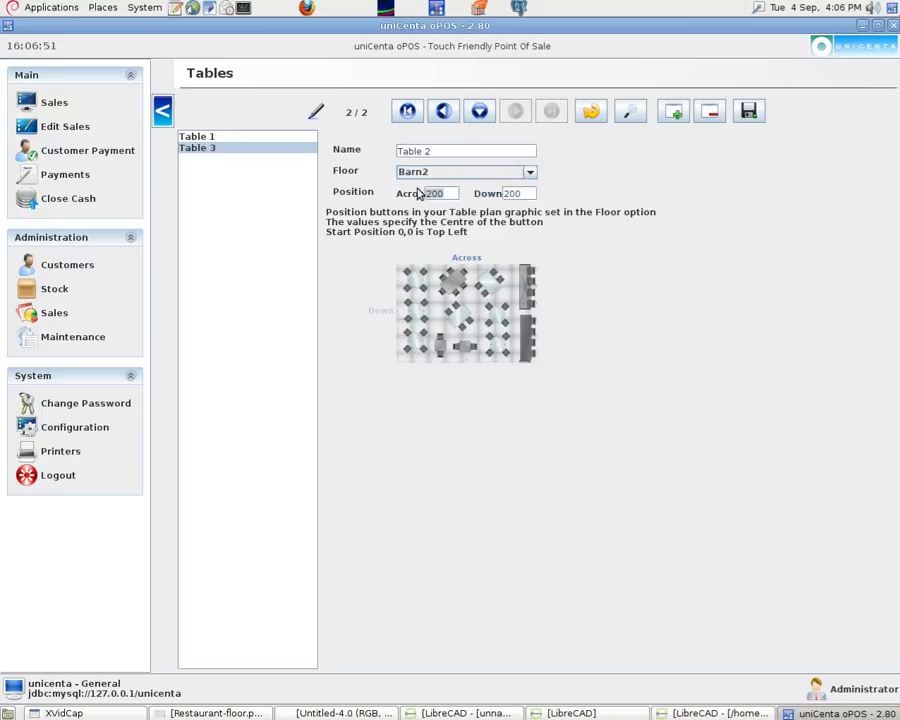
{"action": "type", "text": "350"}
{"action": "key", "text": "Tab"}
{"action": "type", "text": "350"}
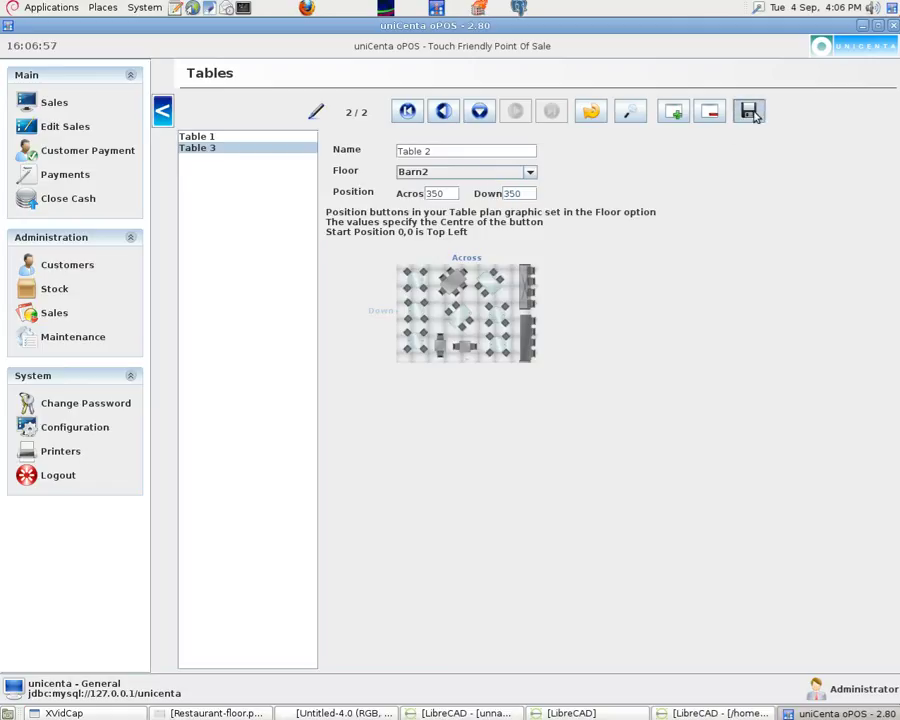
{"action": "left_click", "coordinate": [746, 113]}
{"action": "left_click", "coordinate": [672, 112]}
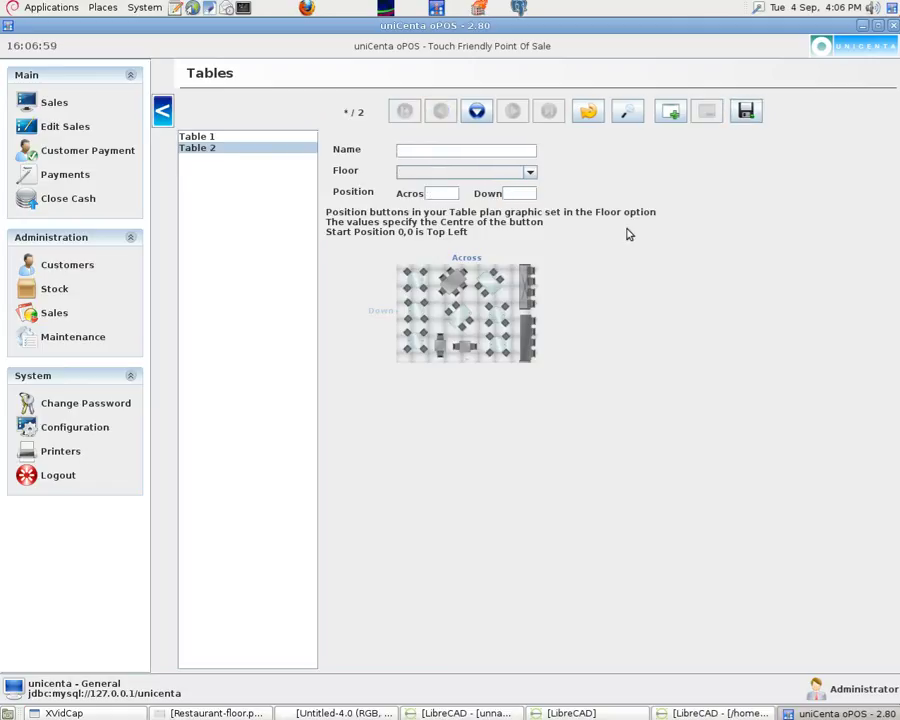
{"action": "left_click", "coordinate": [63, 477]}
Exit uniCenta oPOS and maximise the relaunched window showing the login screen
{"action": "left_click", "coordinate": [628, 598]}
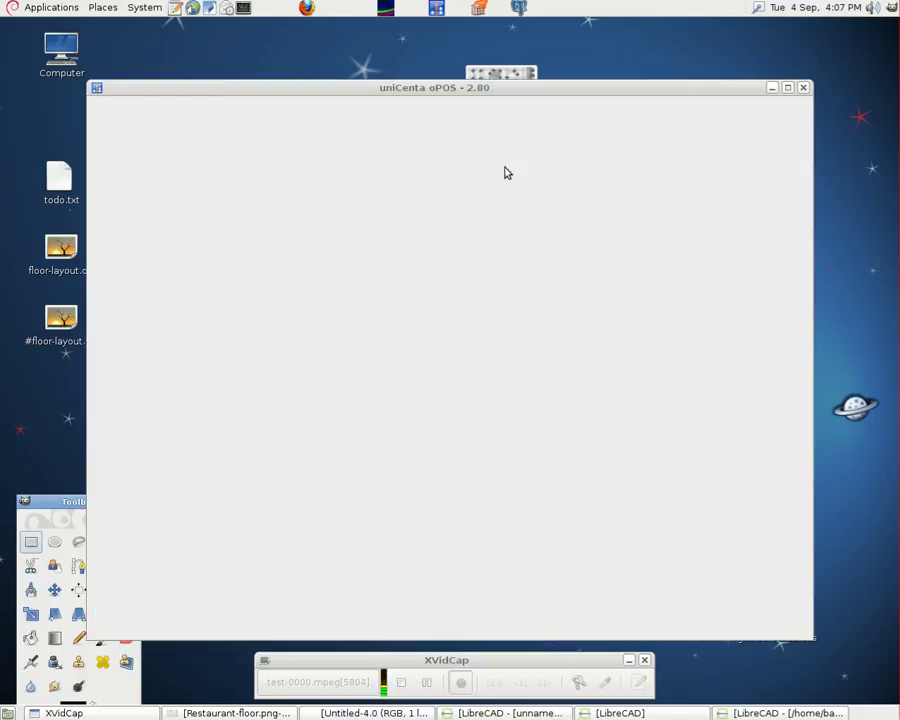
{"action": "left_click", "coordinate": [788, 88]}
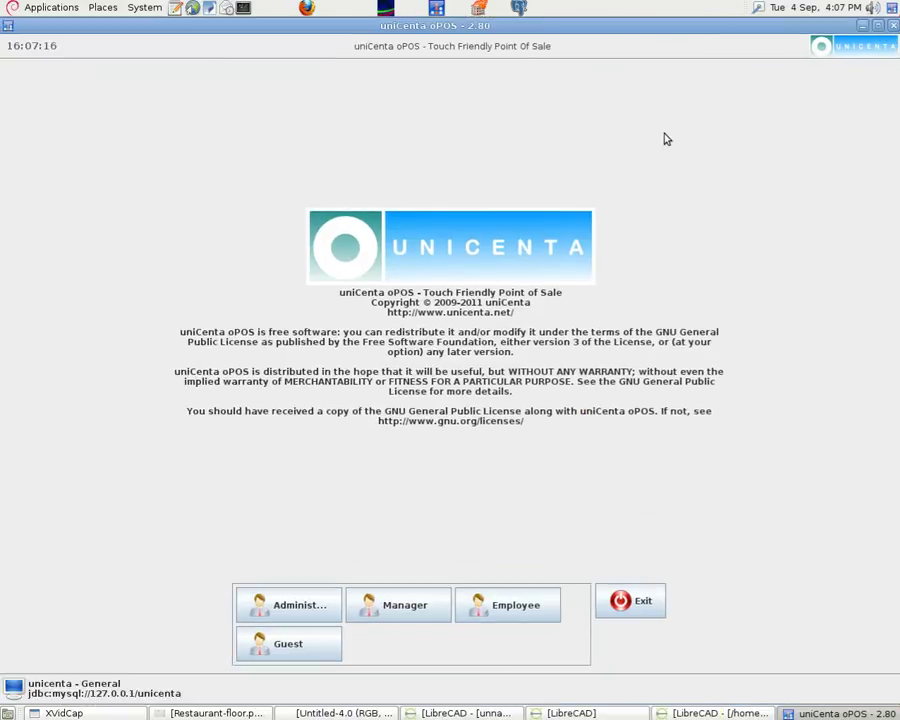
Log in as Employee, browse the floors to see Table 1 and Table 2 on Barn2, then minimise
{"action": "left_click", "coordinate": [517, 607]}
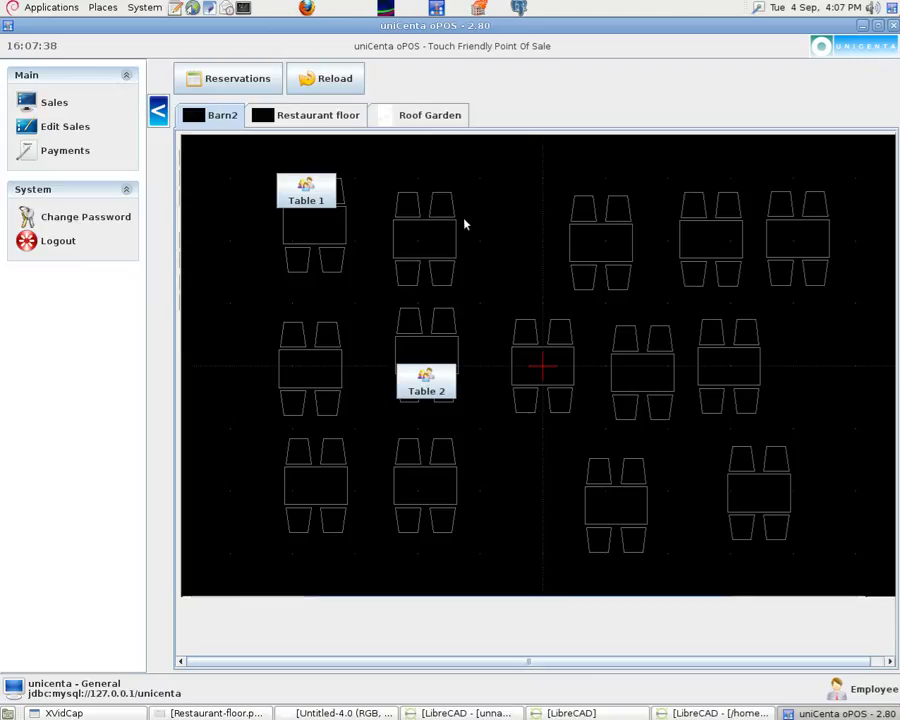
{"action": "left_click", "coordinate": [412, 124]}
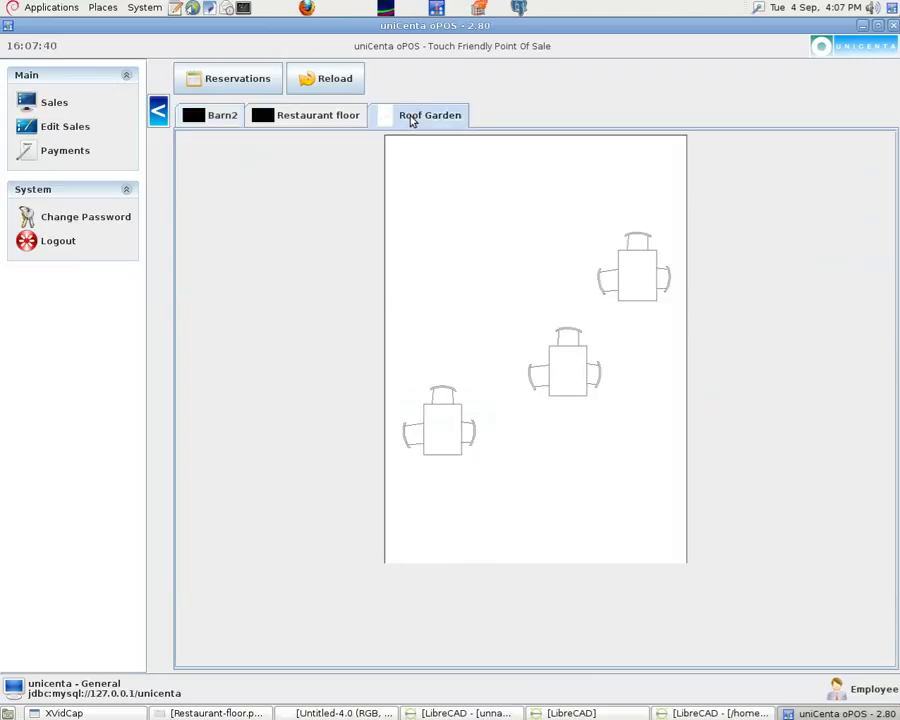
{"action": "left_click", "coordinate": [313, 125]}
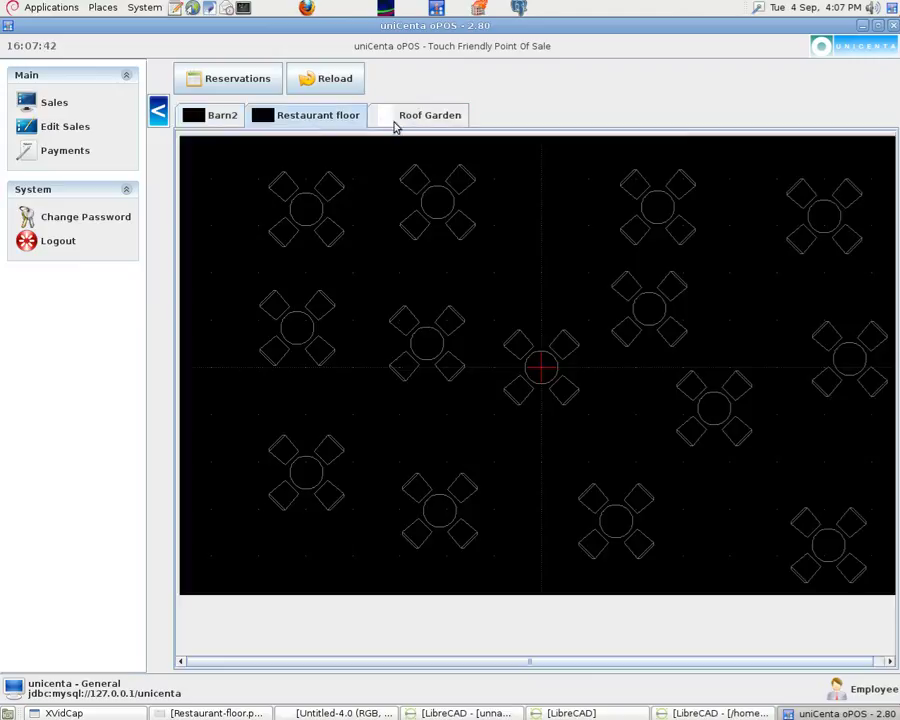
{"action": "left_click", "coordinate": [409, 124]}
{"action": "left_click", "coordinate": [229, 121]}
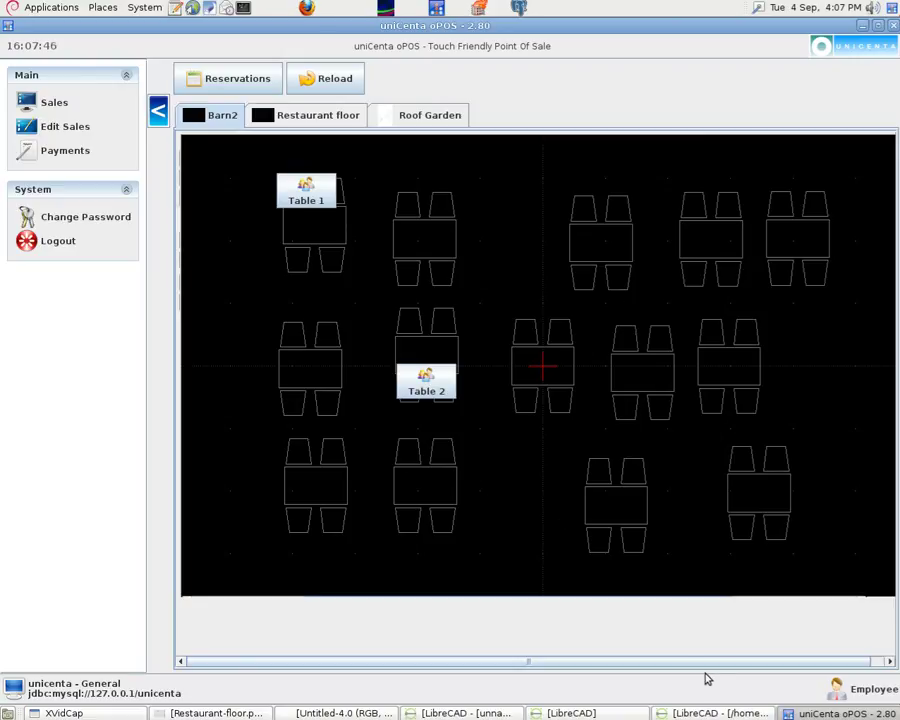
{"action": "left_click", "coordinate": [782, 656]}
{"action": "left_click_drag", "start_coordinate": [782, 656], "coordinate": [675, 653]}
{"action": "left_click", "coordinate": [860, 27]}
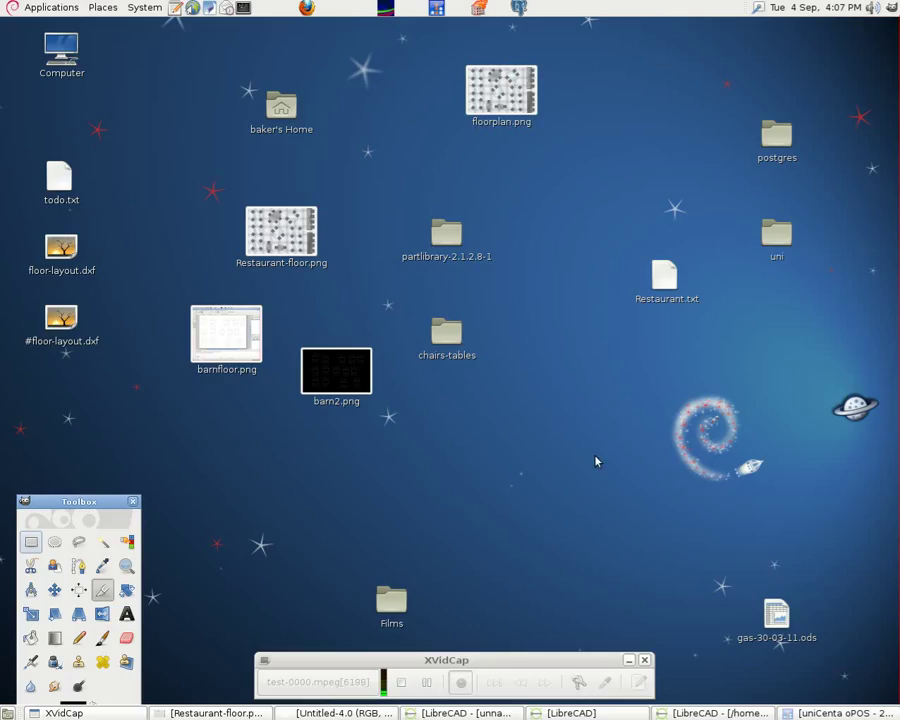